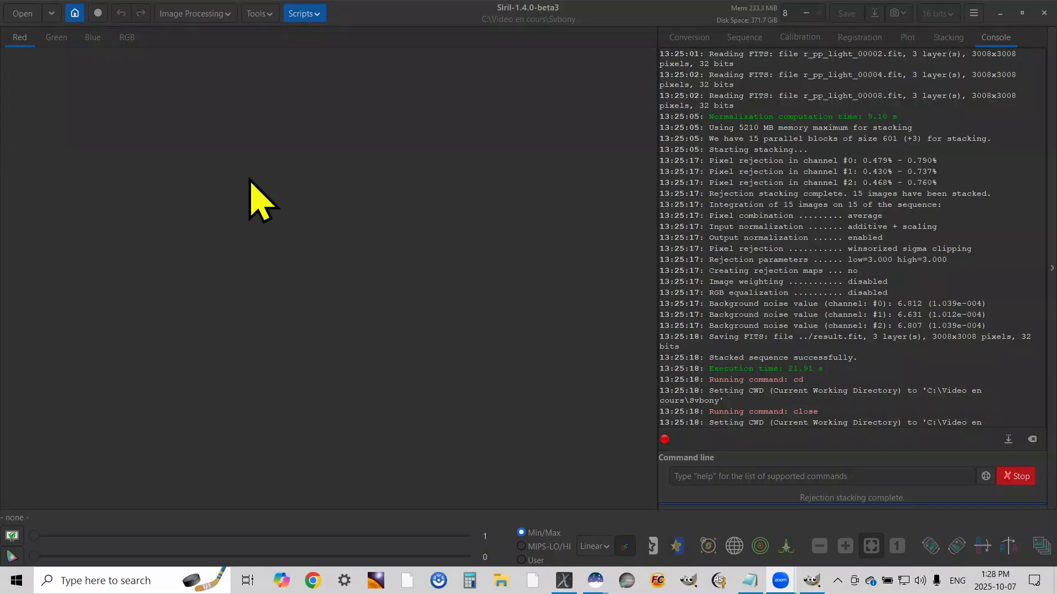
# Set the working directory to the Svbony folder and run the OSC_Preprocessing_WithoutDBF.ssf script on its images
pyautogui.click(75, 13)
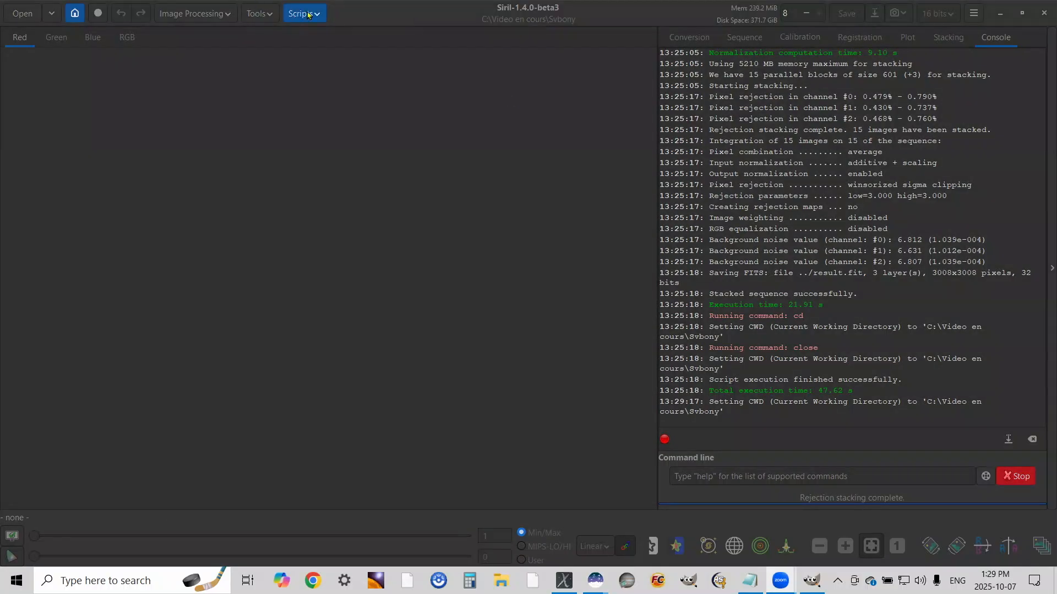
pyautogui.click(308, 15)
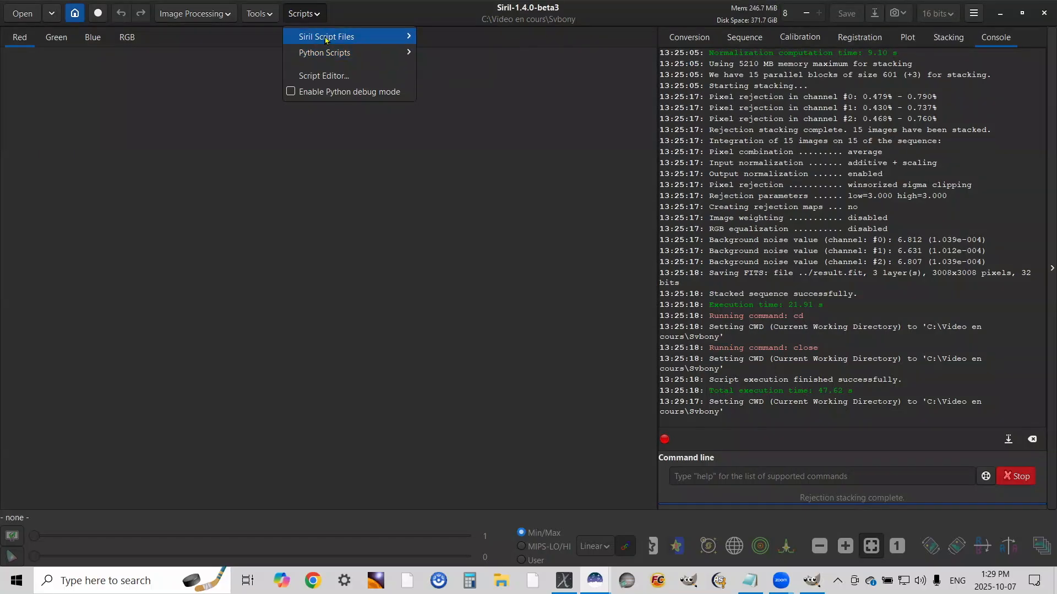
pyautogui.moveTo(327, 38)
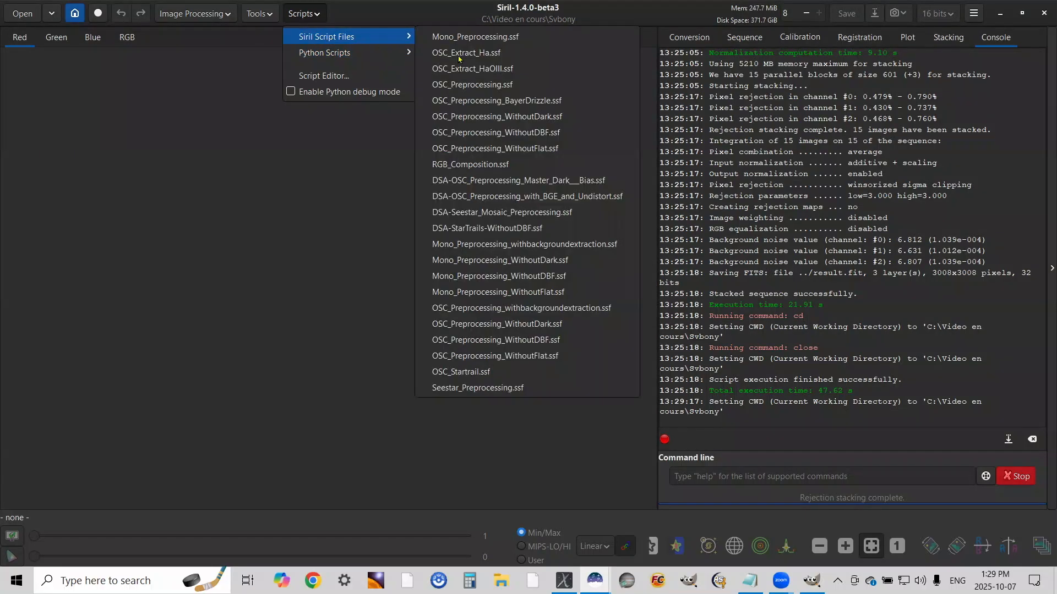
pyautogui.click(547, 138)
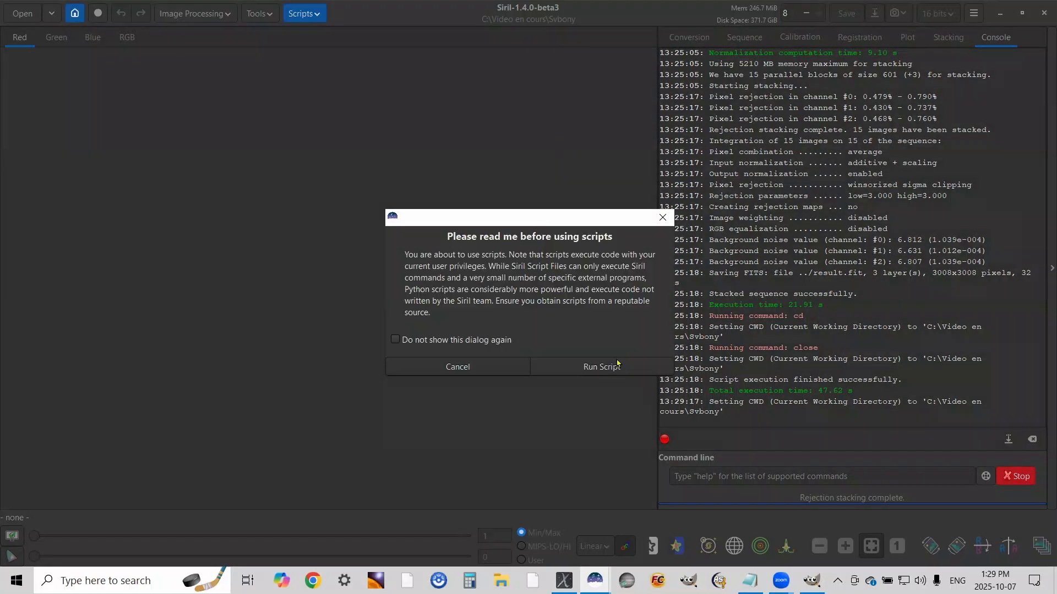
pyautogui.click(617, 366)
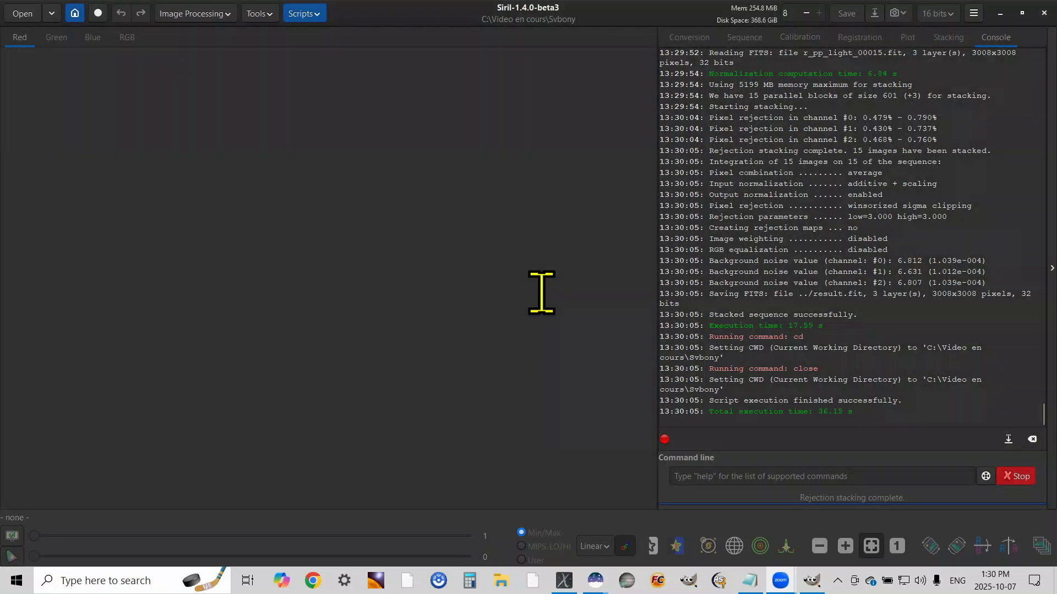
# Change the working directory to the Optolong folder inside Video en cours
pyautogui.click(75, 11)
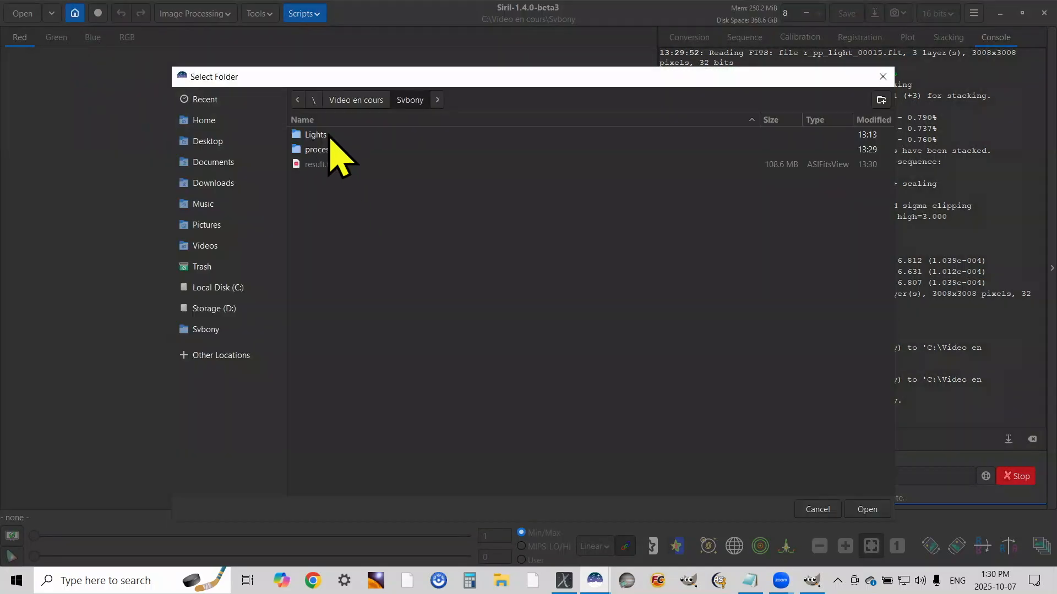
pyautogui.click(364, 100)
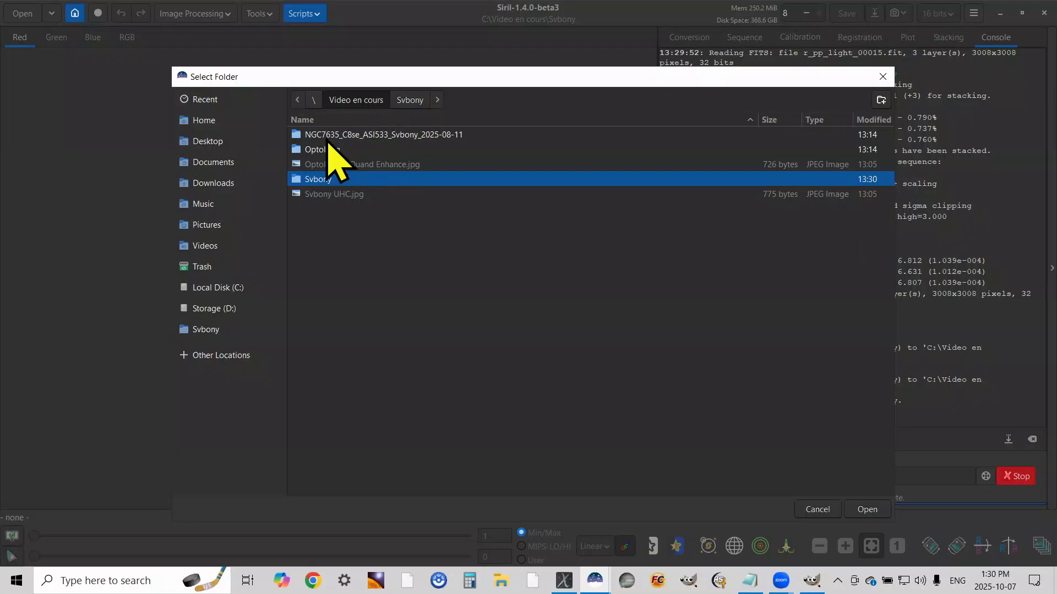
pyautogui.click(326, 149)
pyautogui.doubleClick(326, 150)
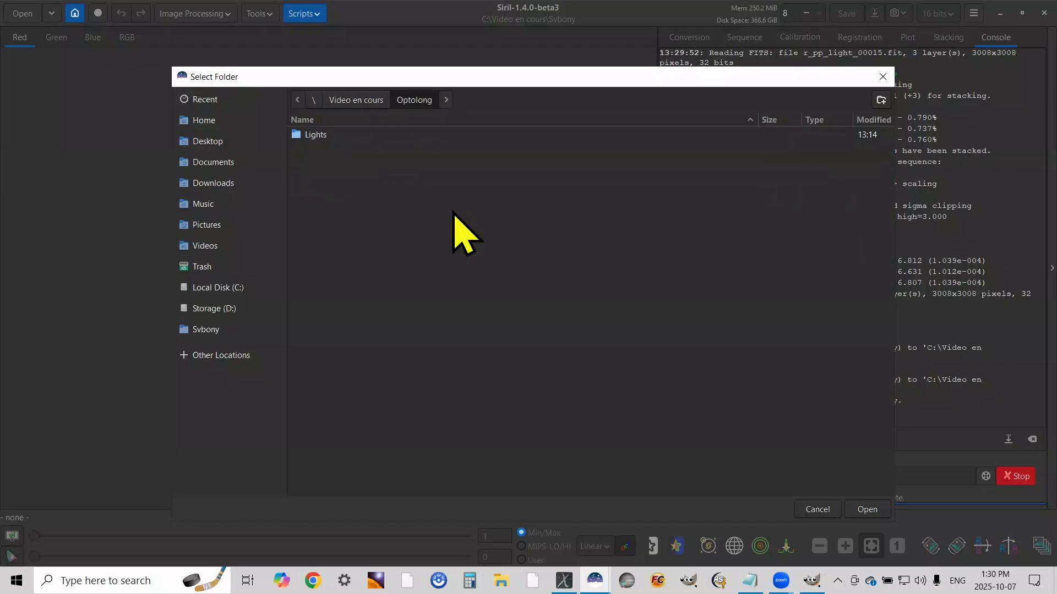
pyautogui.click(867, 509)
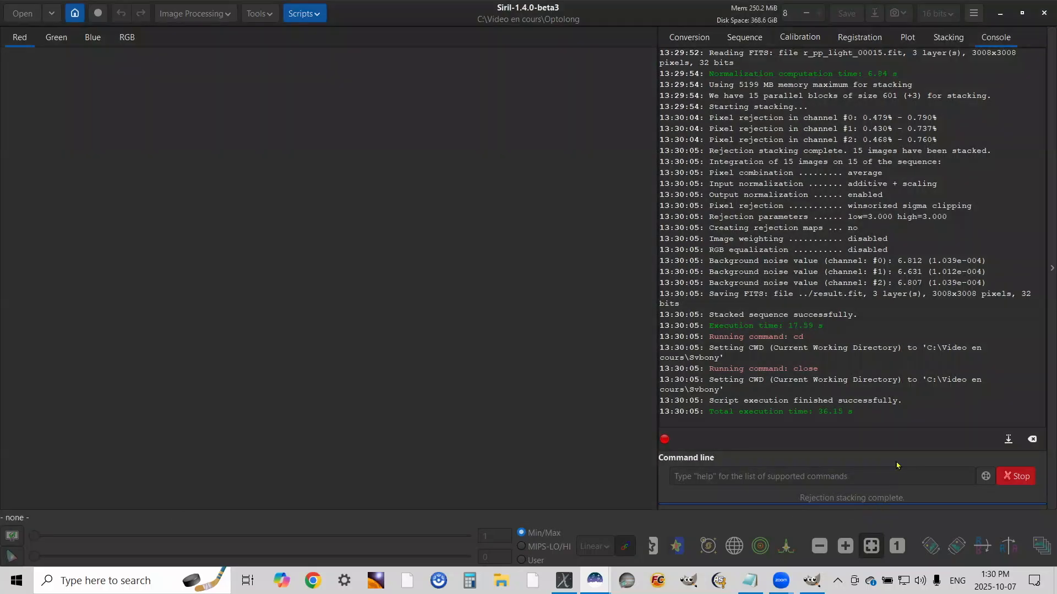
# Run the OSC_Preprocessing_WithoutDBF.ssf script to stack the Optolong images
pyautogui.click(303, 14)
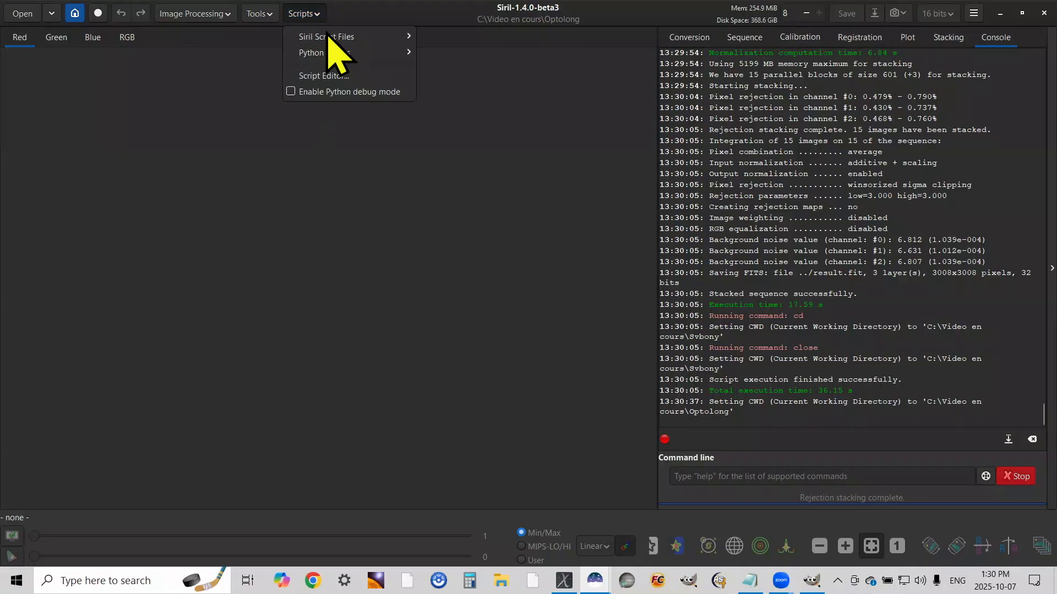
pyautogui.moveTo(331, 36)
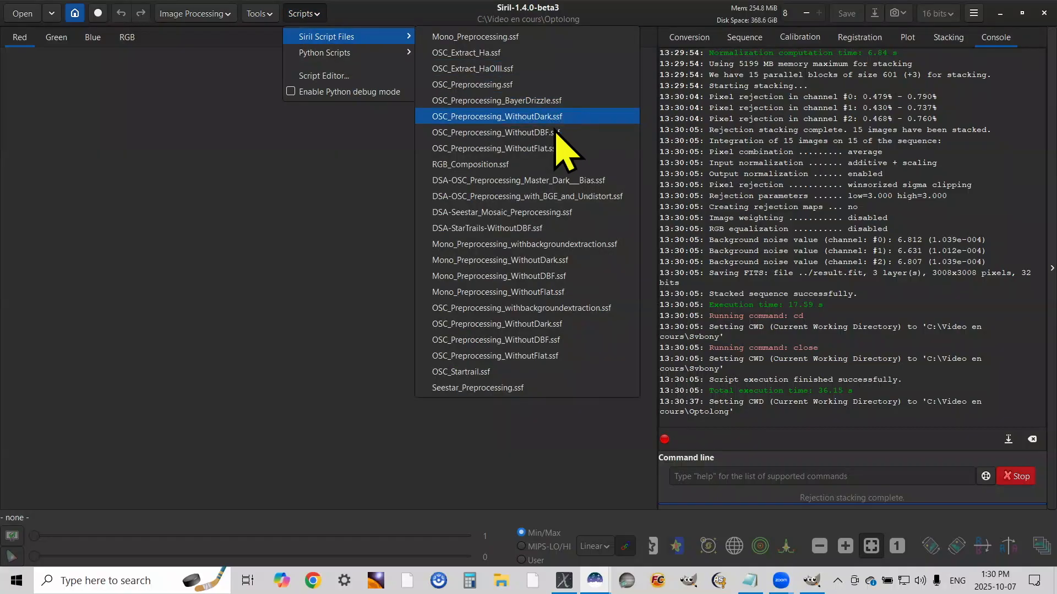
pyautogui.click(484, 133)
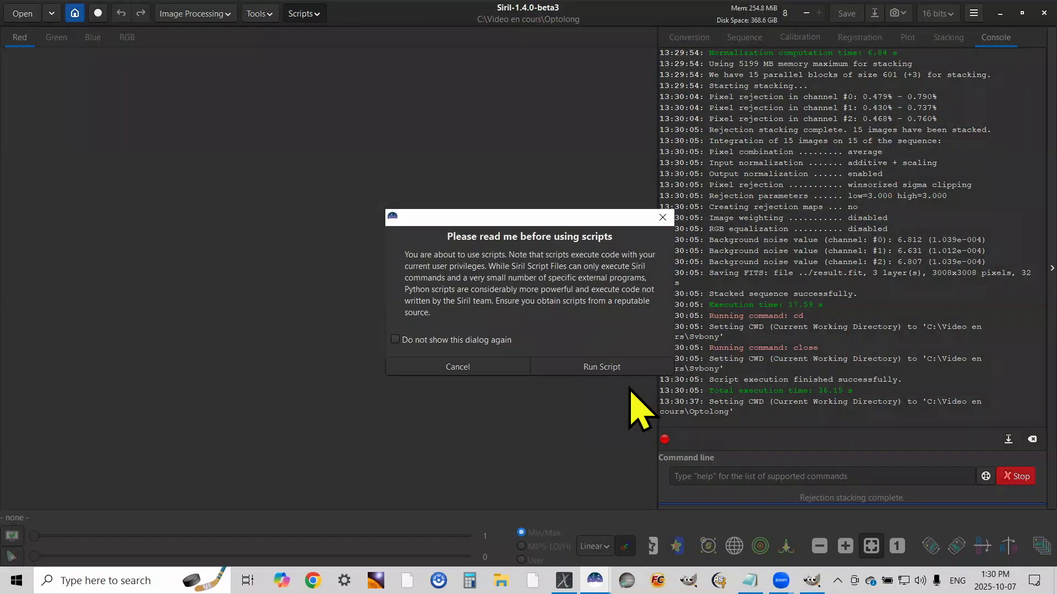
pyautogui.click(609, 372)
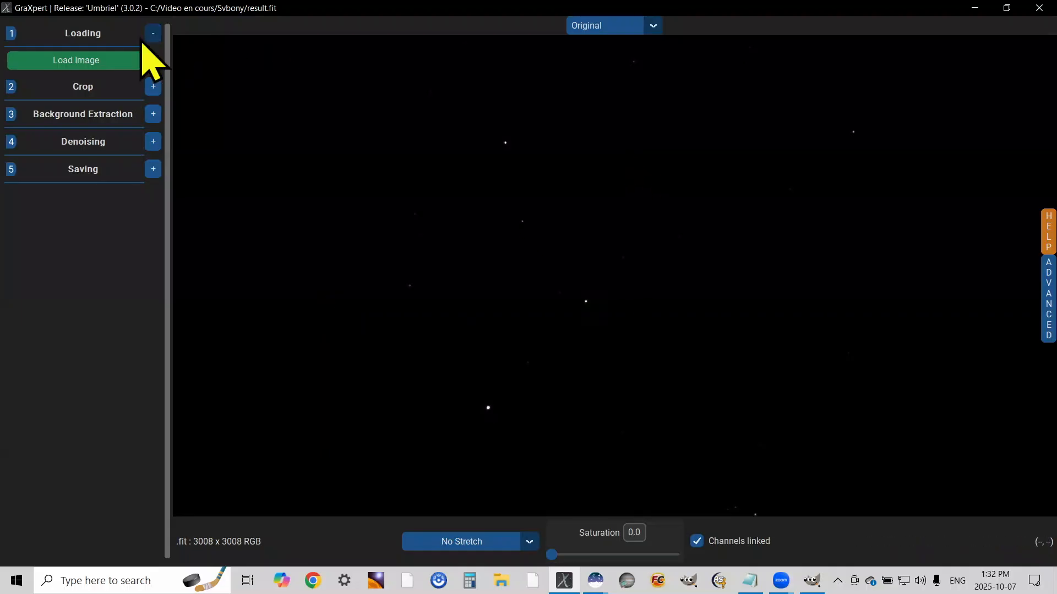
# In GraXpert, load the stacked result file from the Svbony folder and extract its background with AI interpolation and smoothing 1.0
pyautogui.click(87, 61)
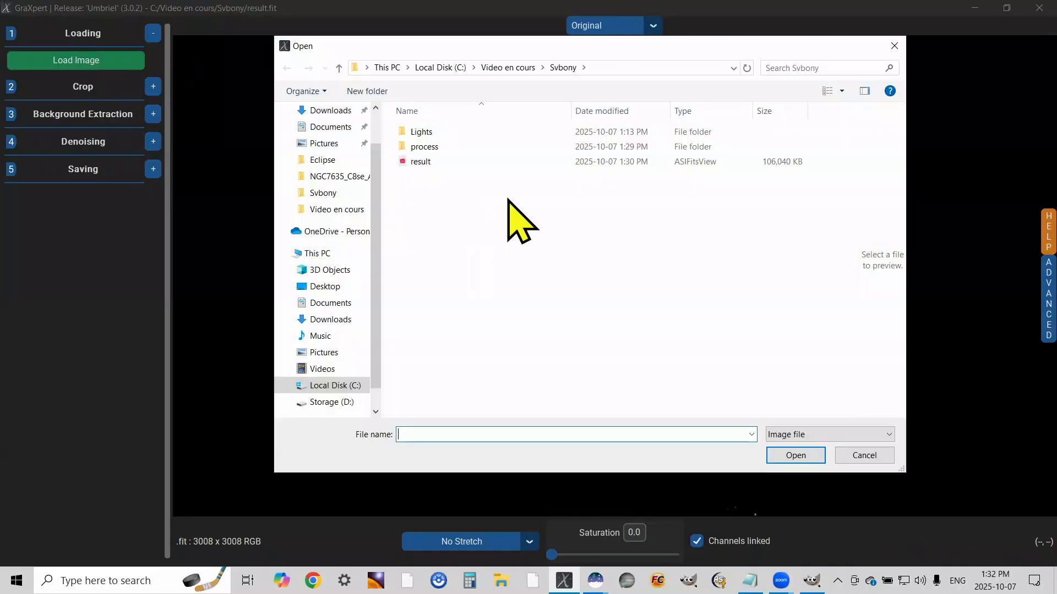
pyautogui.doubleClick(419, 163)
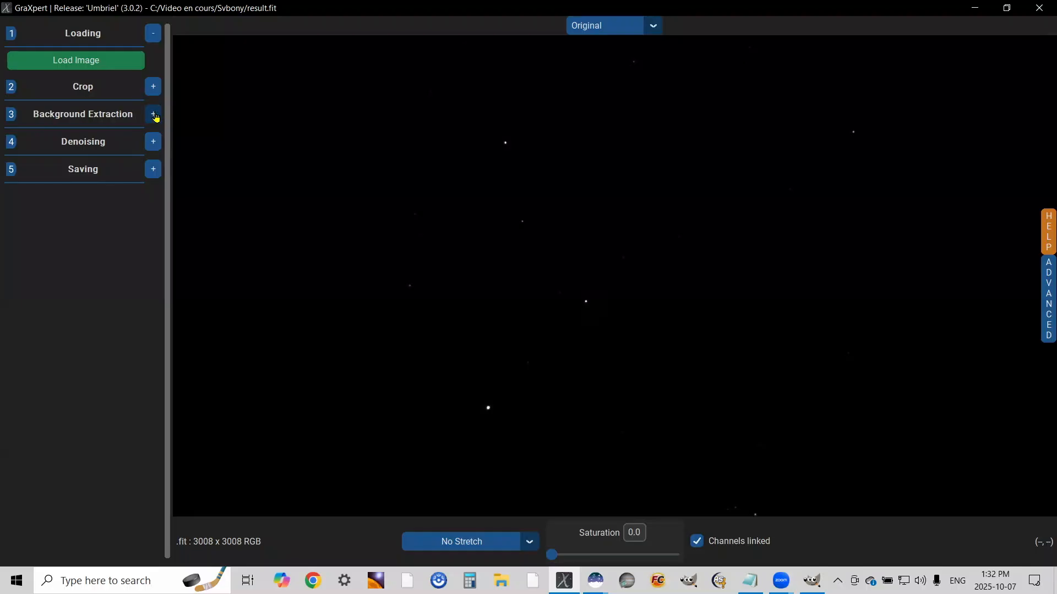
pyautogui.click(155, 116)
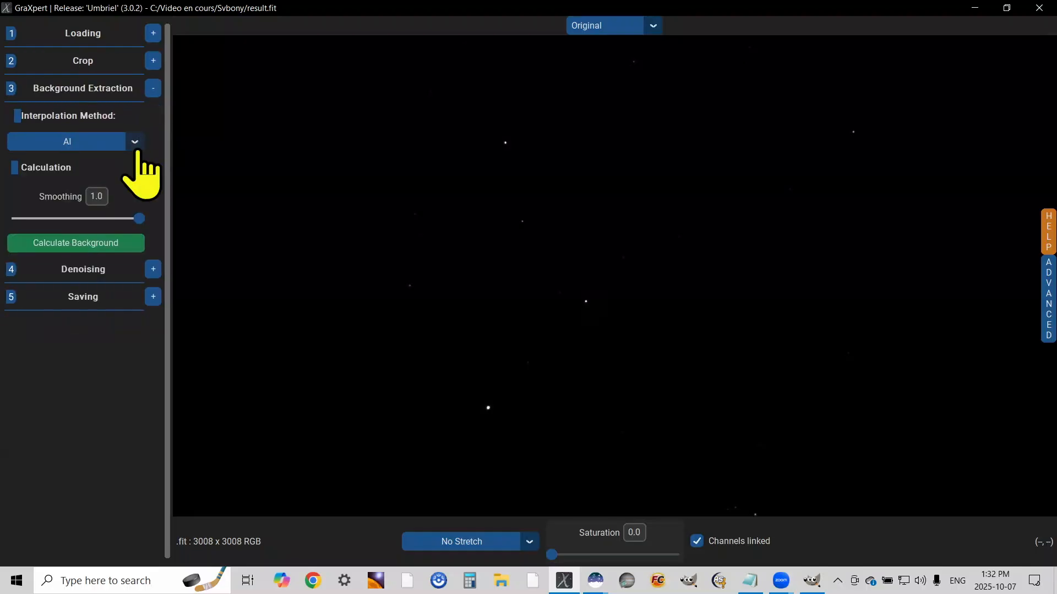
pyautogui.click(73, 245)
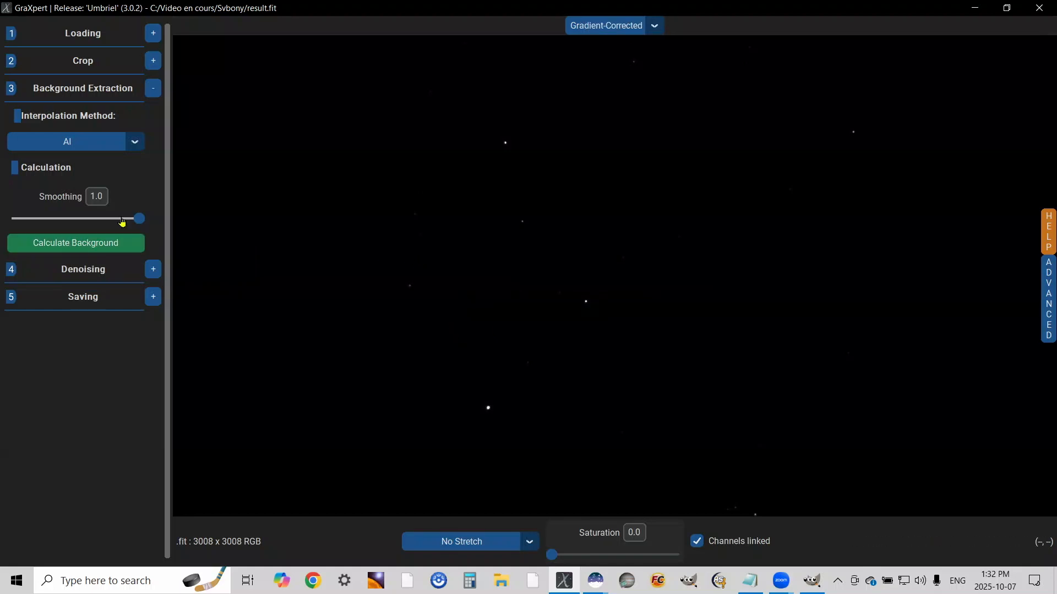
# Denoise the Svbony image and save the processed version as a 32 bit Tiff named result_GraXpert in the Svbony folder
pyautogui.click(153, 269)
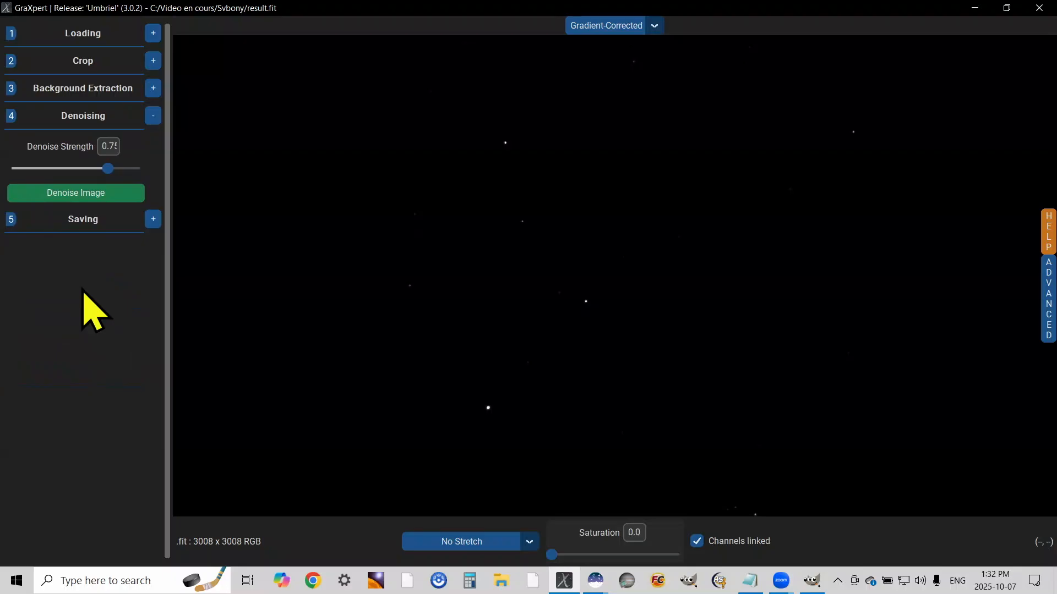
pyautogui.click(69, 195)
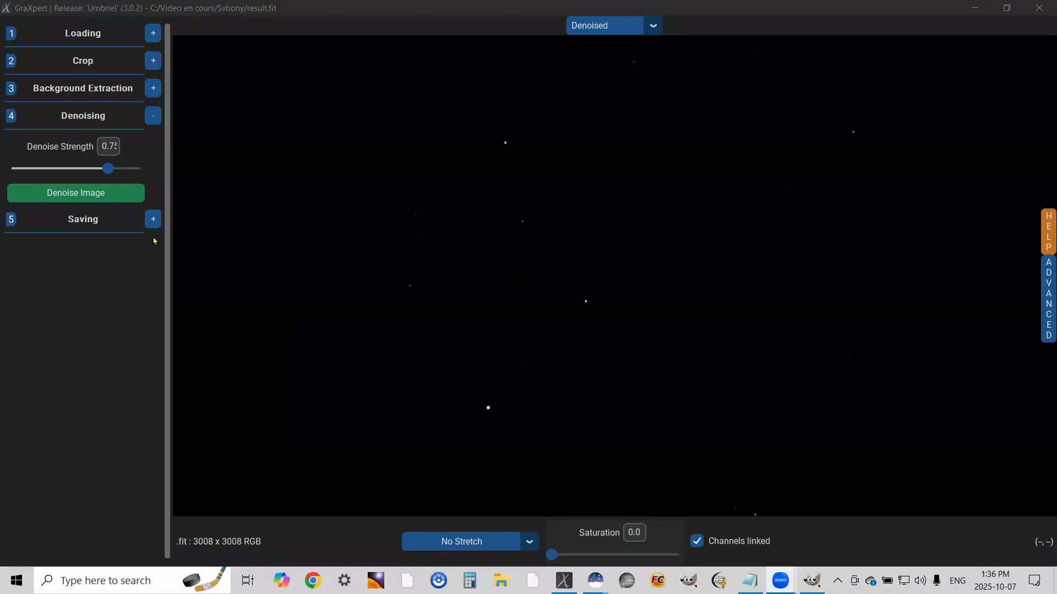
pyautogui.click(153, 219)
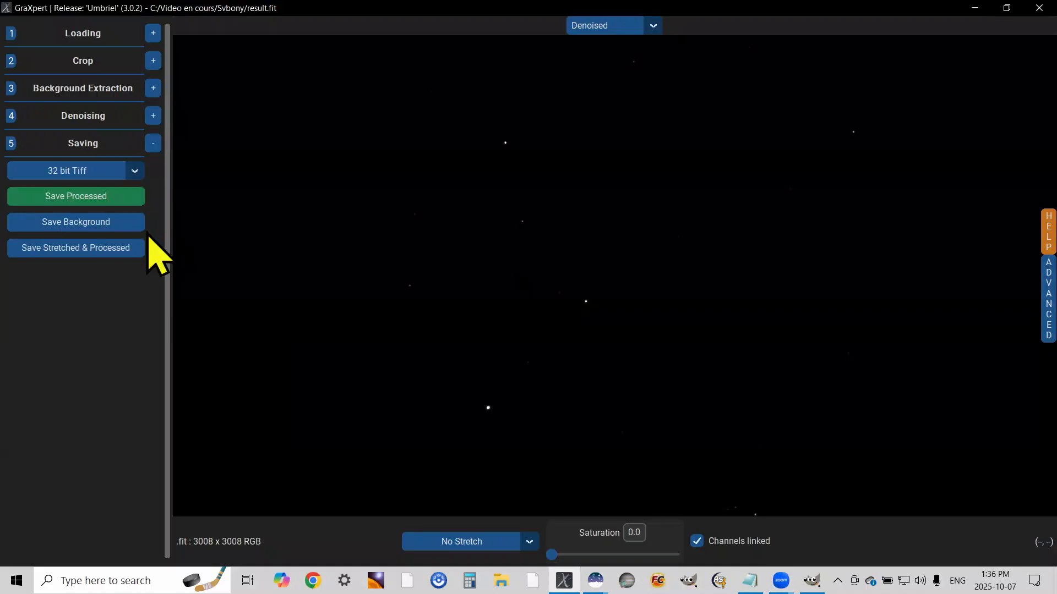
pyautogui.click(74, 197)
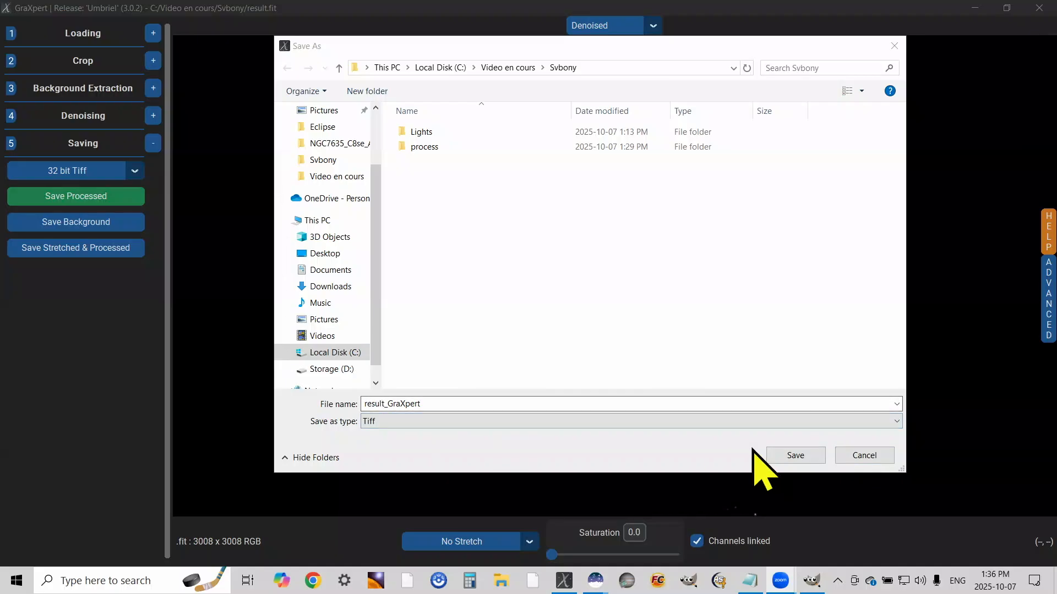
pyautogui.click(795, 456)
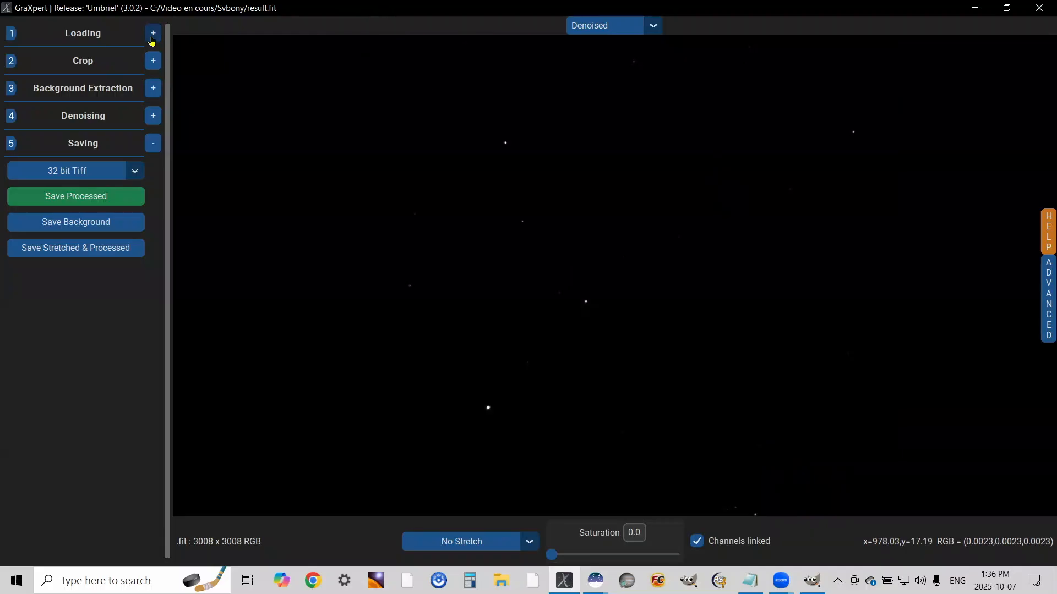
# Load the stacked result file from the Optolong folder inside Video en cours
pyautogui.click(154, 36)
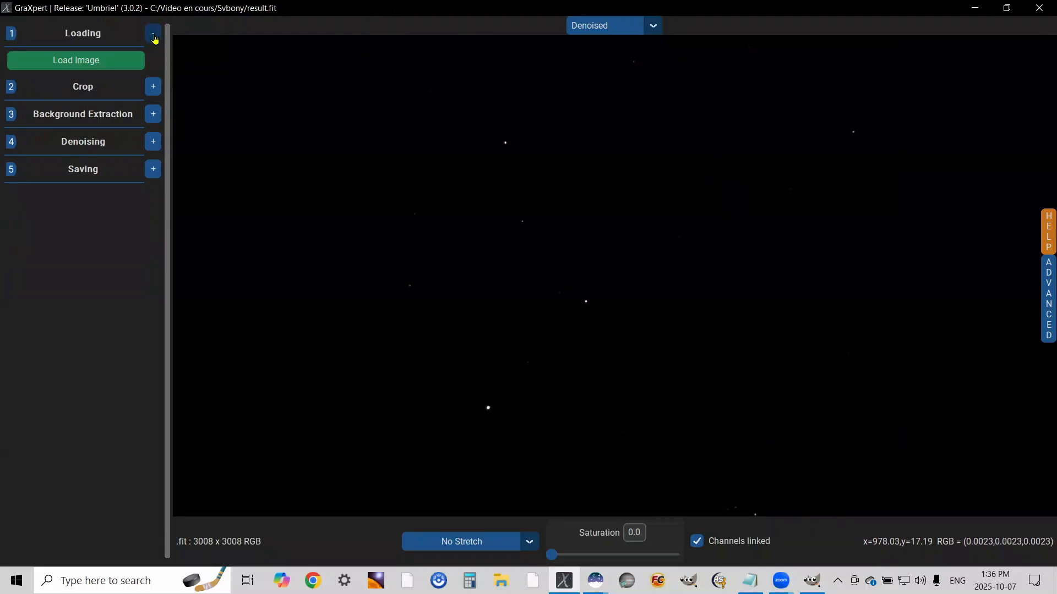
pyautogui.click(78, 65)
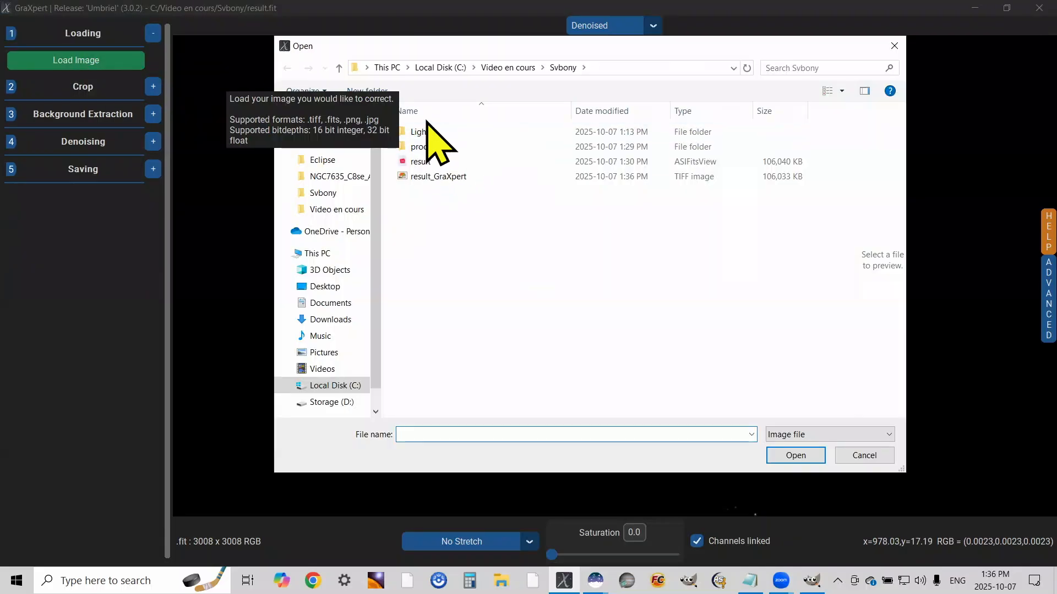
pyautogui.click(508, 67)
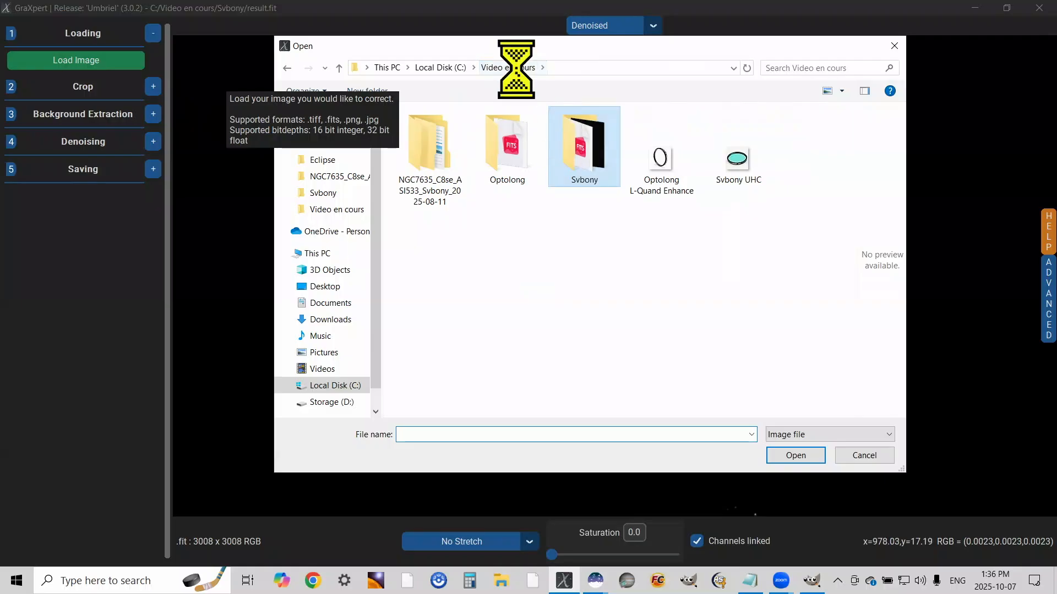
pyautogui.doubleClick(503, 151)
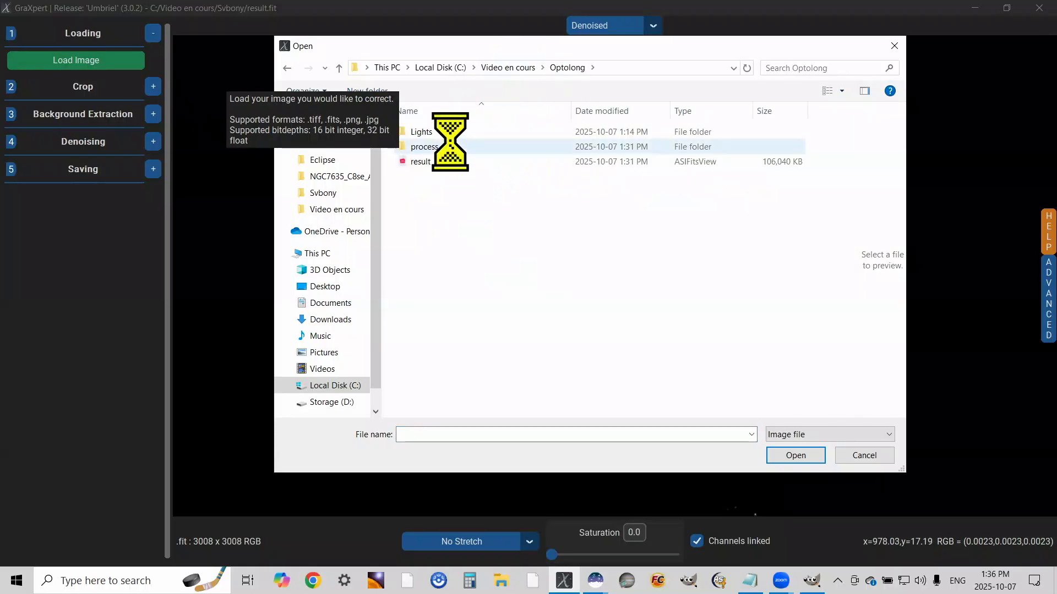
pyautogui.click(437, 159)
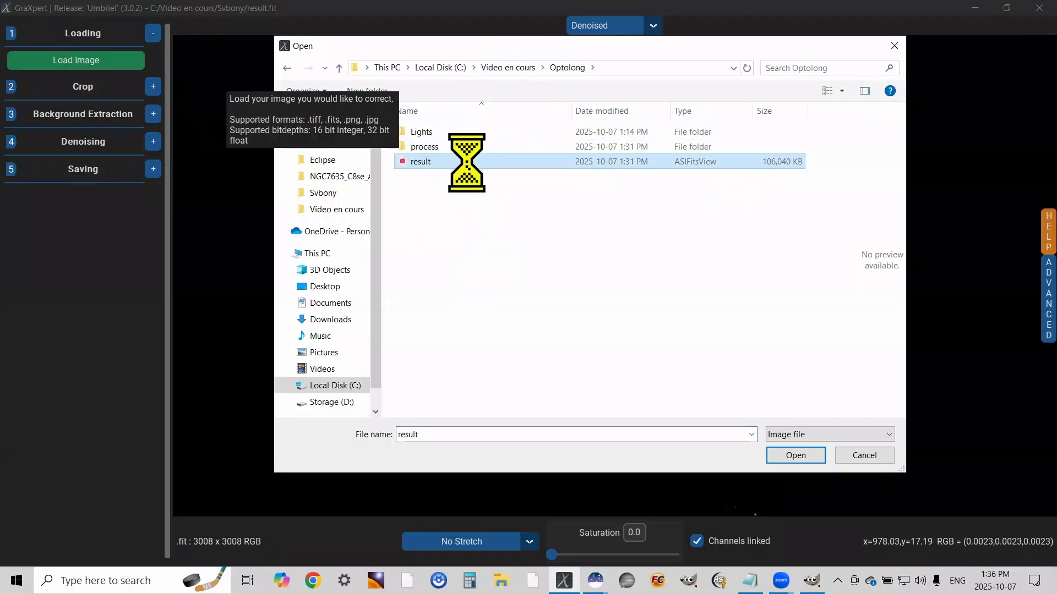
pyautogui.doubleClick(466, 162)
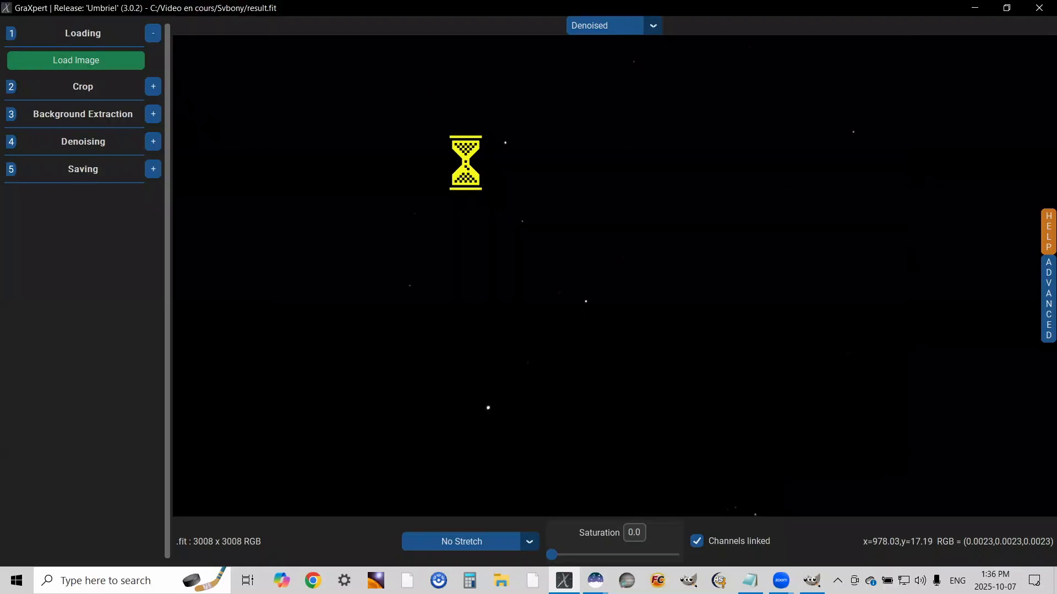
# Extract the Optolong image's background with AI interpolation and smoothing 1.0, and denoise the image
pyautogui.click(153, 114)
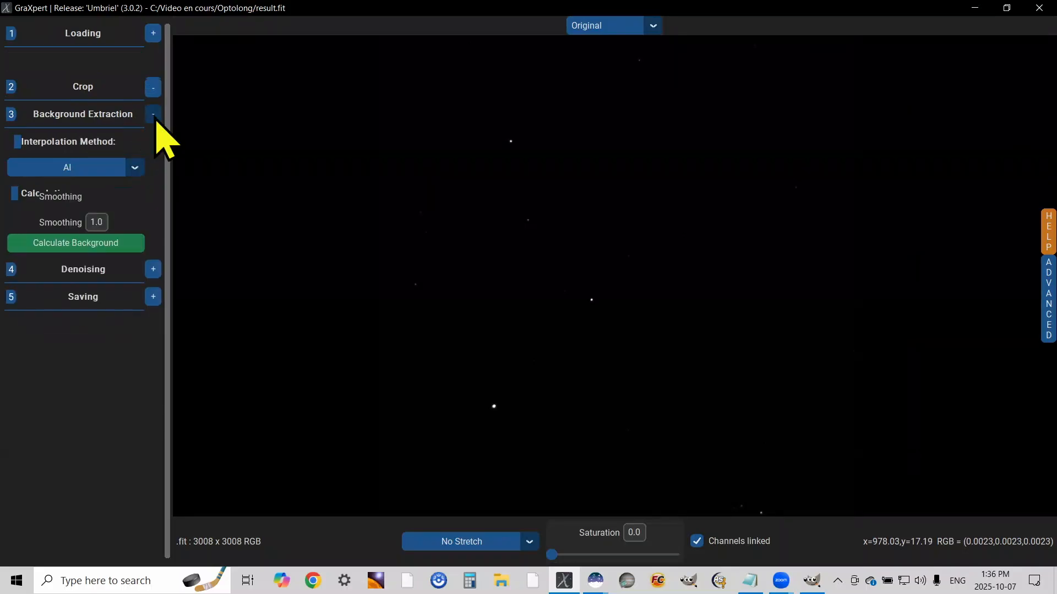
pyautogui.click(83, 243)
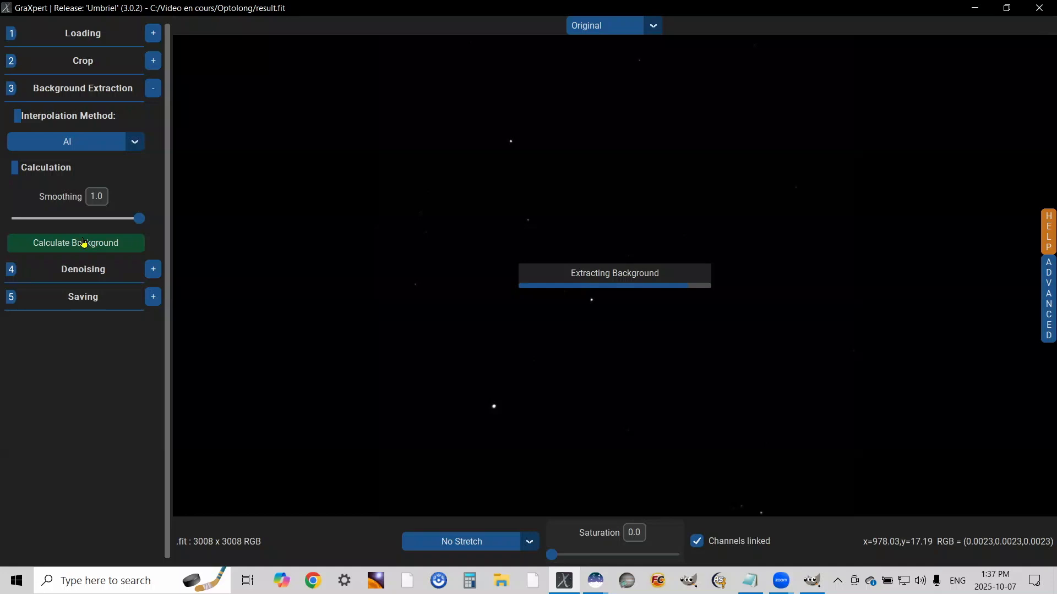
pyautogui.click(153, 271)
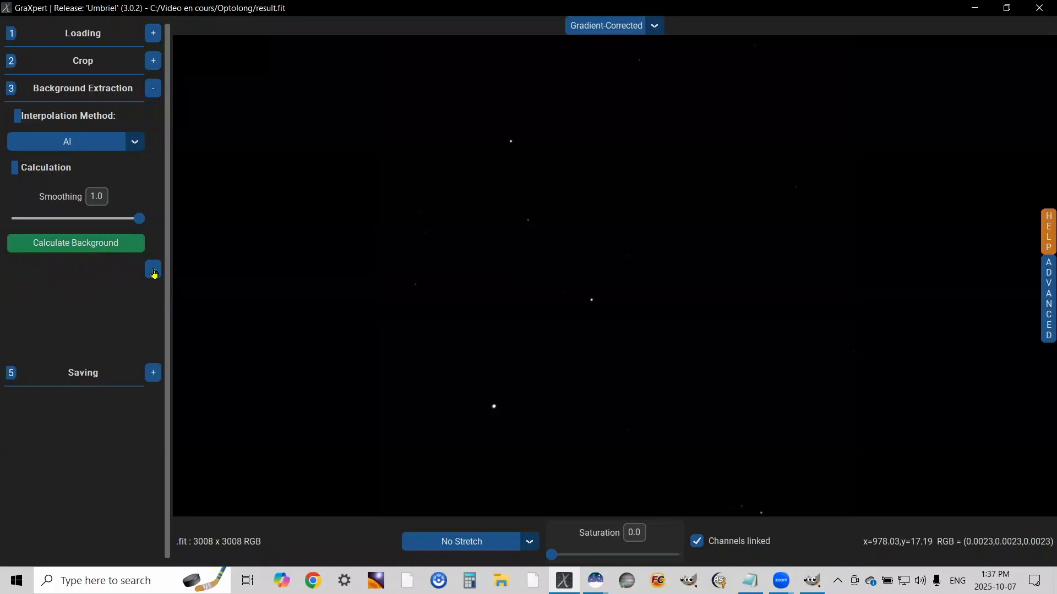
pyautogui.click(78, 195)
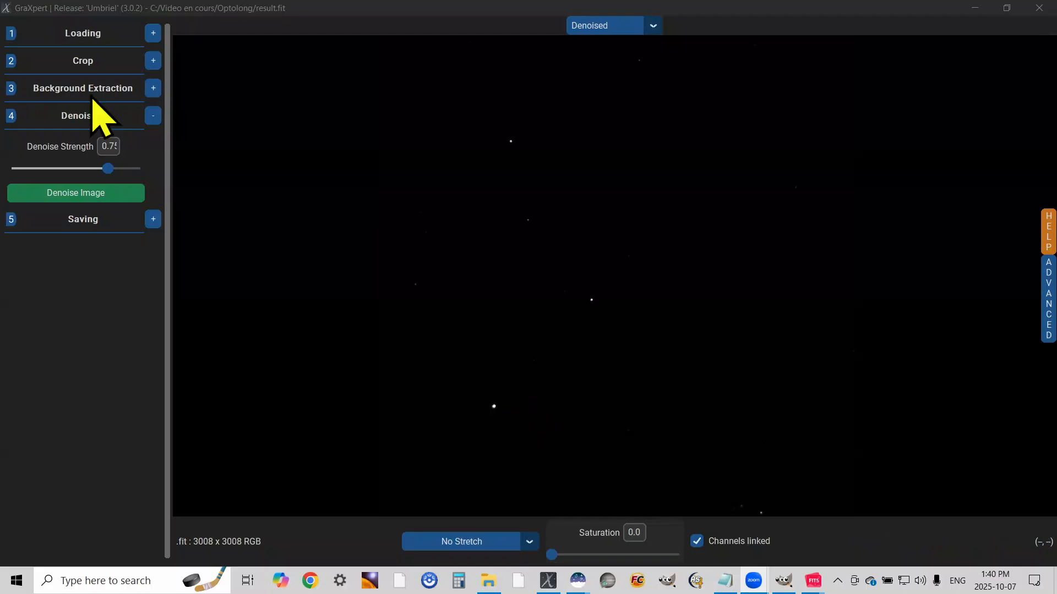
# Save the processed Optolong image as a 32 bit Tiff named result_GraXpert in the Optolong folder
pyautogui.click(153, 220)
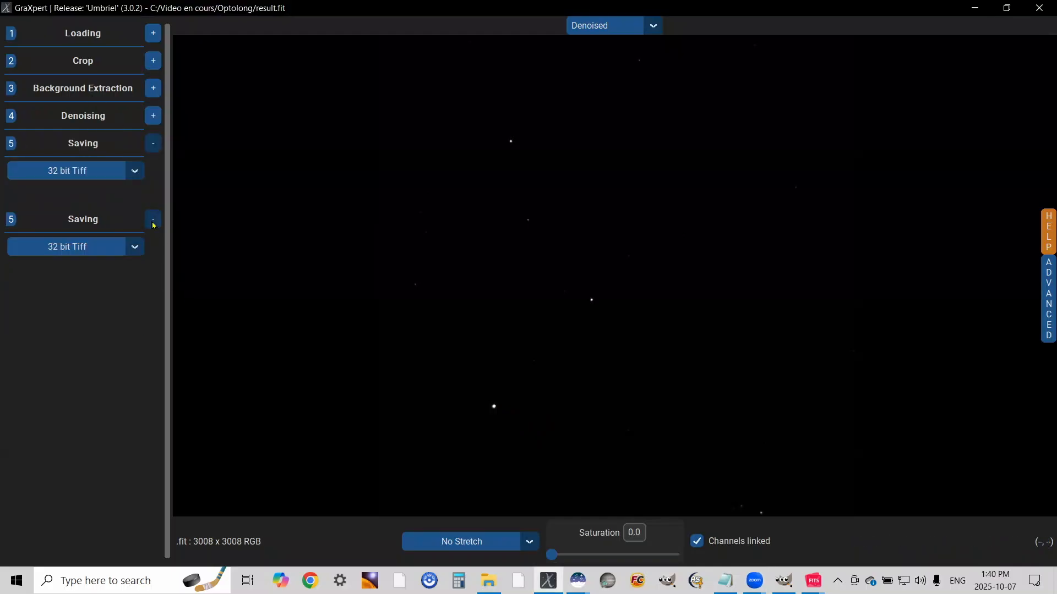
pyautogui.click(81, 197)
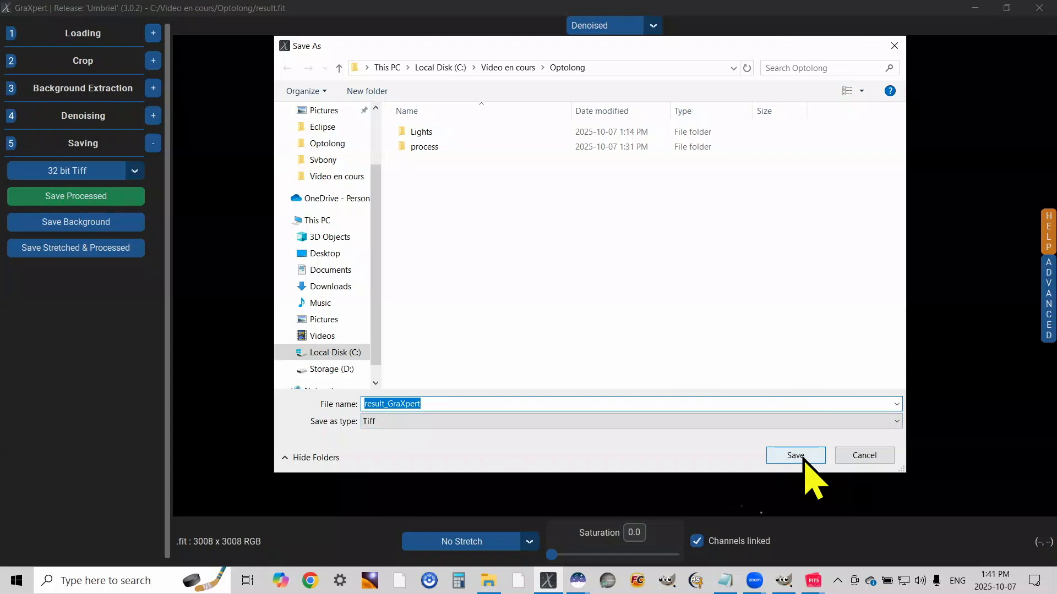
pyautogui.click(795, 456)
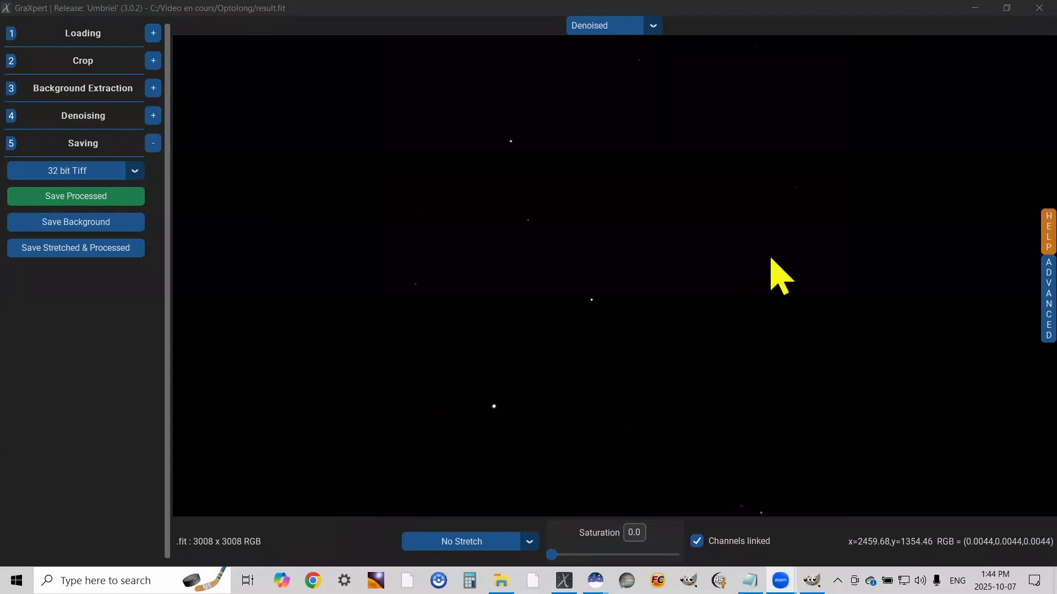
# Close GraXpert and, in Siril, set the working directory to the Svbony folder inside Video en cours
pyautogui.click(1039, 7)
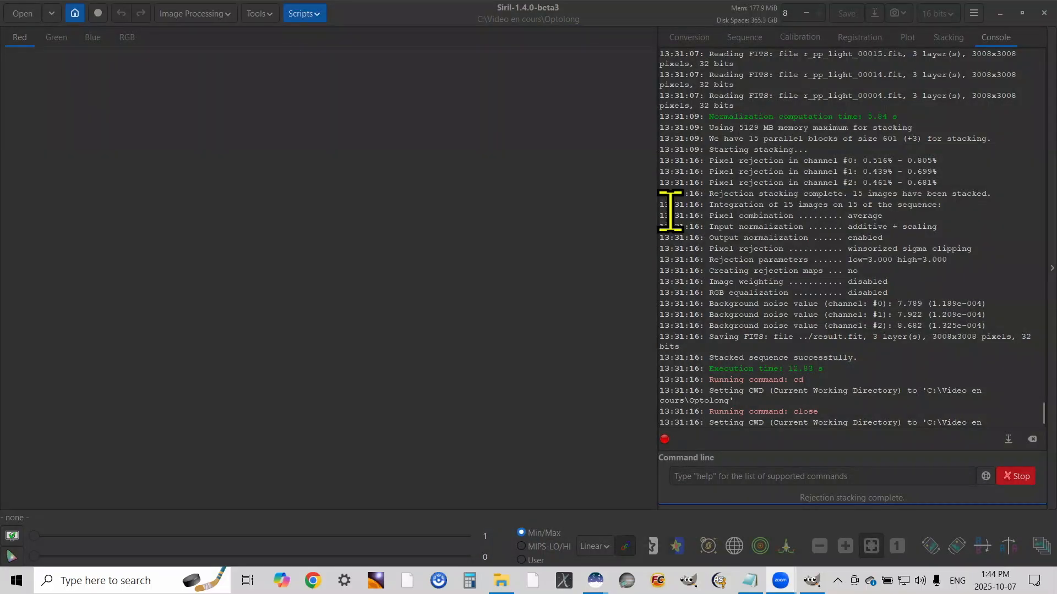
pyautogui.click(74, 13)
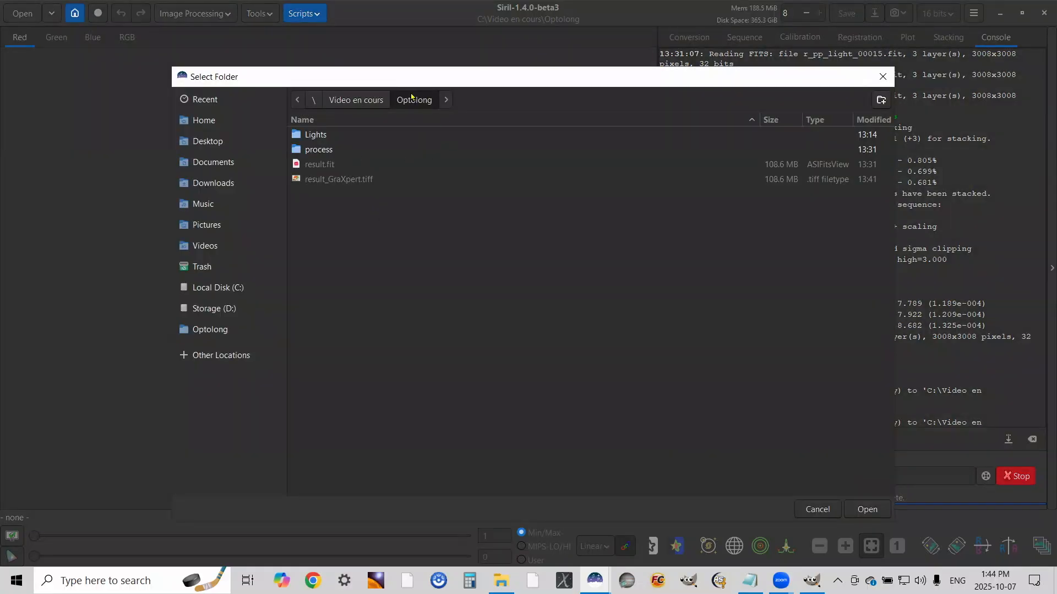
pyautogui.click(366, 100)
pyautogui.doubleClick(315, 179)
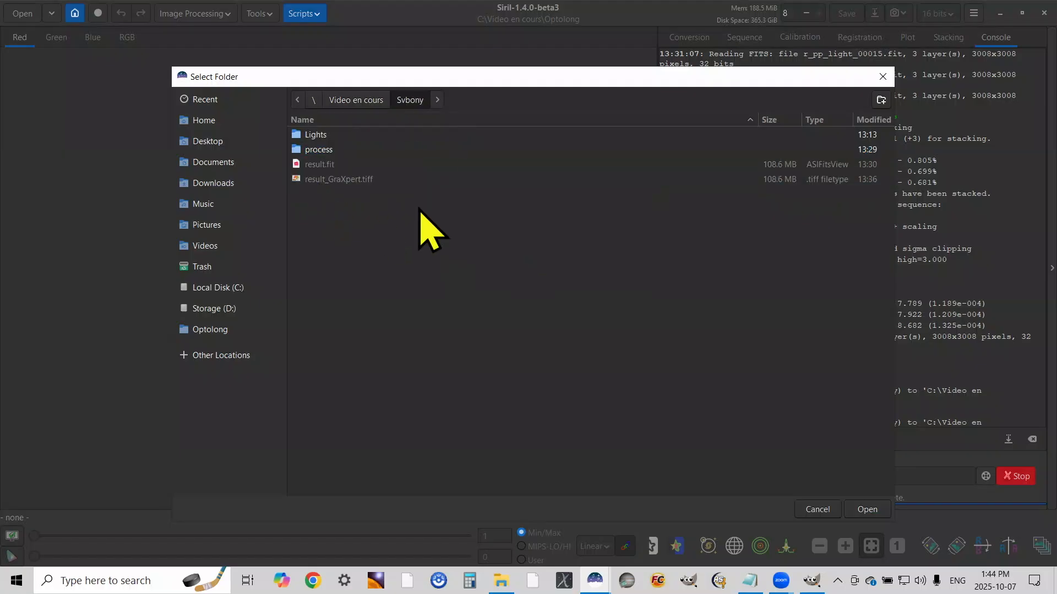
pyautogui.click(867, 509)
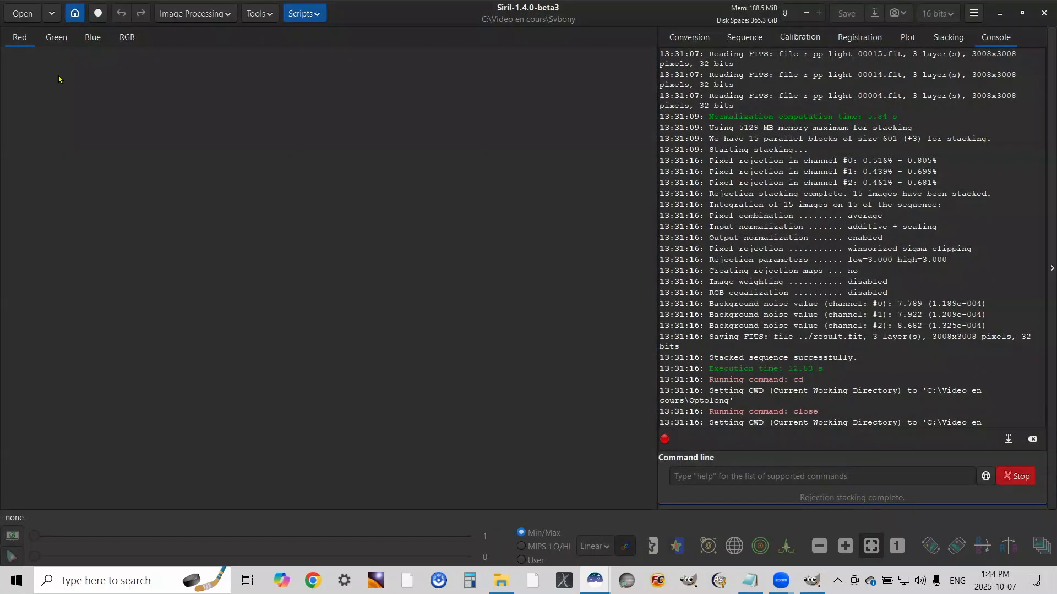
# Open the result_GraXpert.tiff image from the Svbony folder
pyautogui.click(19, 11)
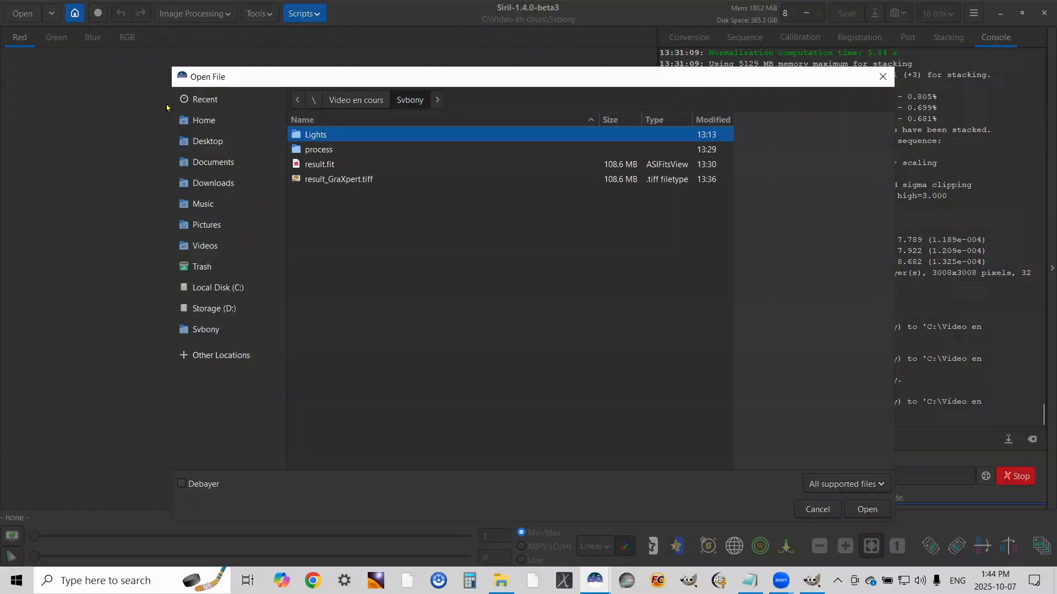
pyautogui.click(349, 179)
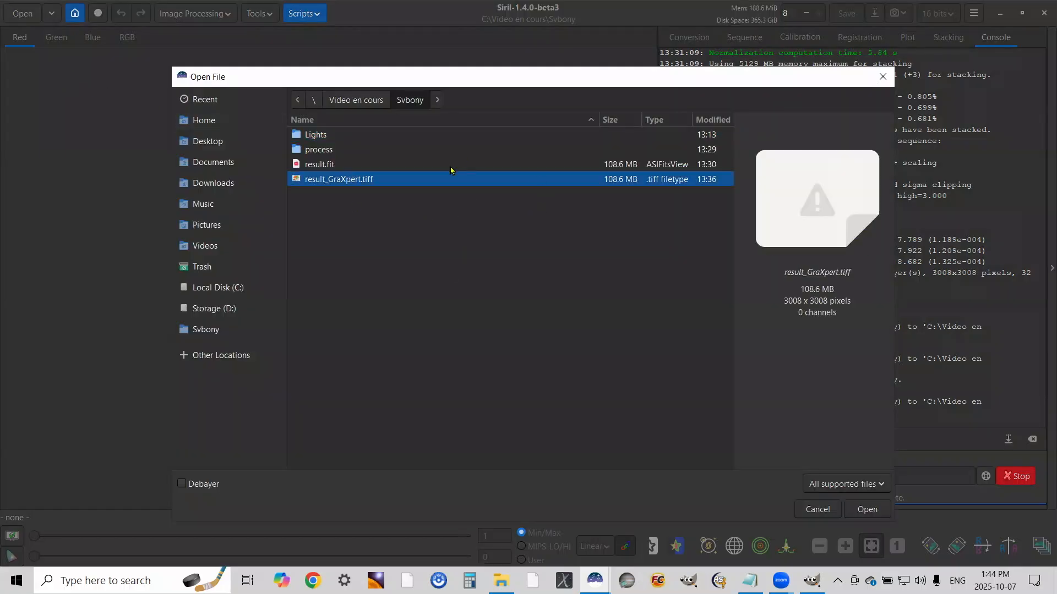
pyautogui.doubleClick(421, 178)
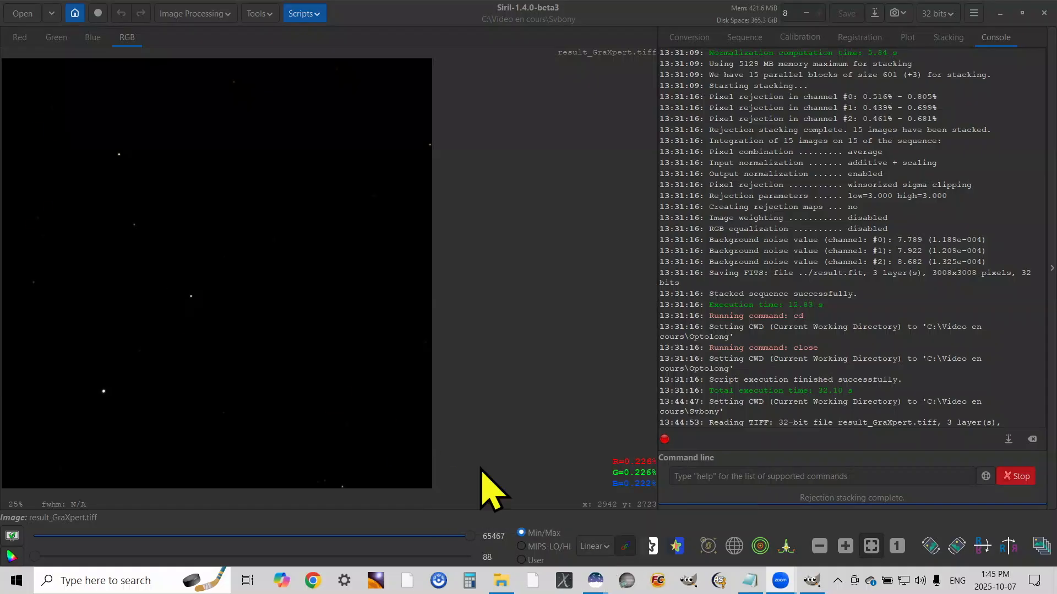
# Preview the Svbony image in the AutoStretch display mode and return the display to Linear
pyautogui.click(606, 543)
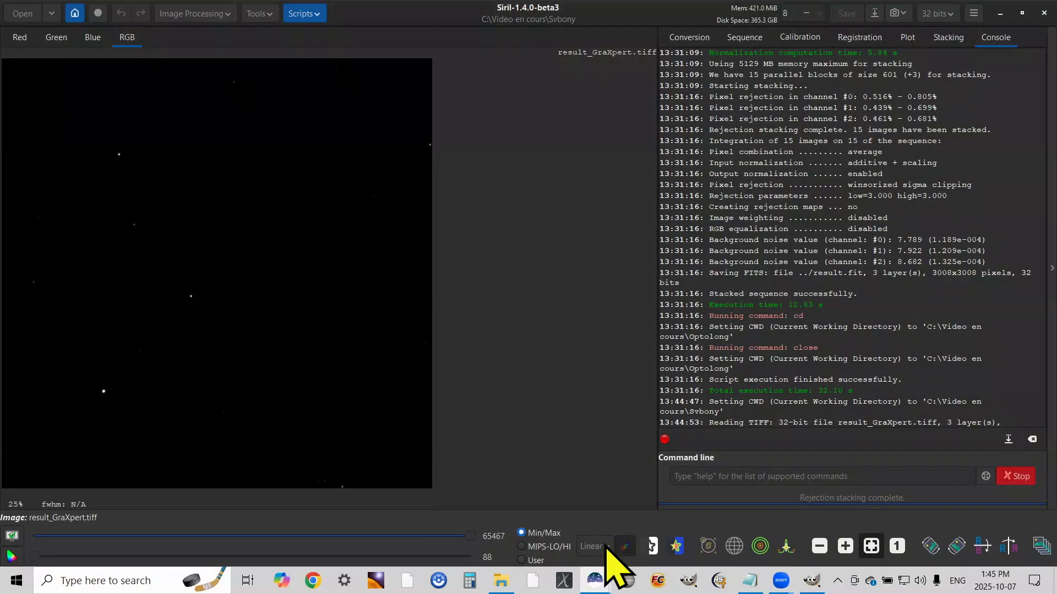
pyautogui.click(606, 544)
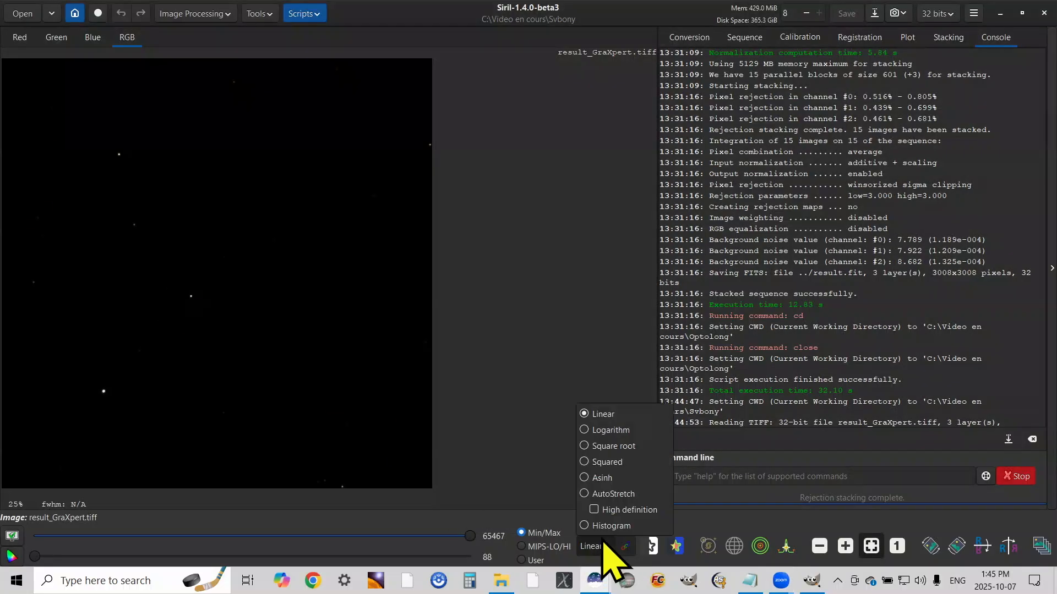
pyautogui.click(613, 493)
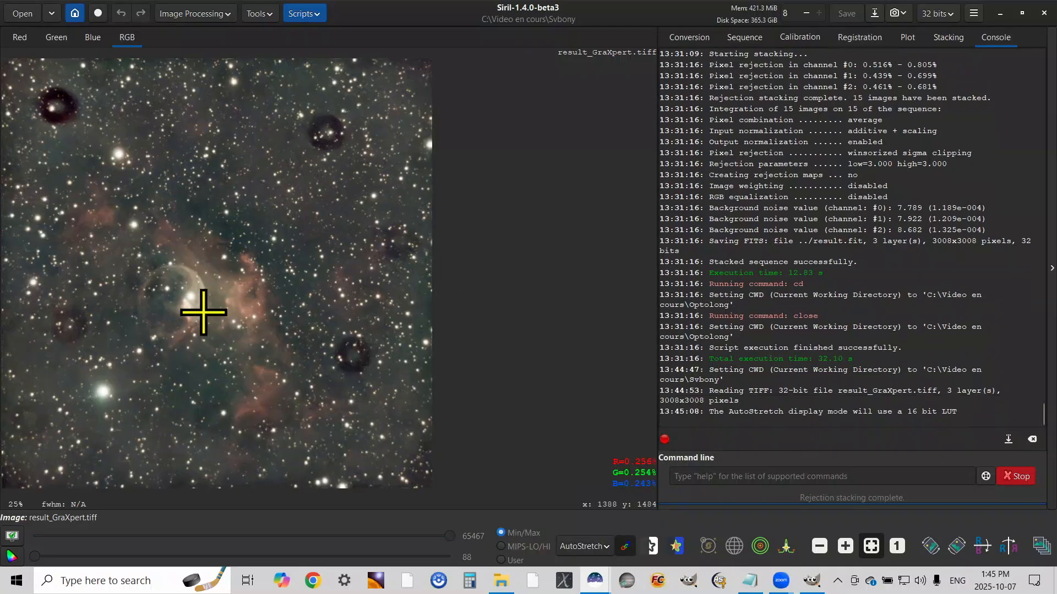
pyautogui.click(610, 550)
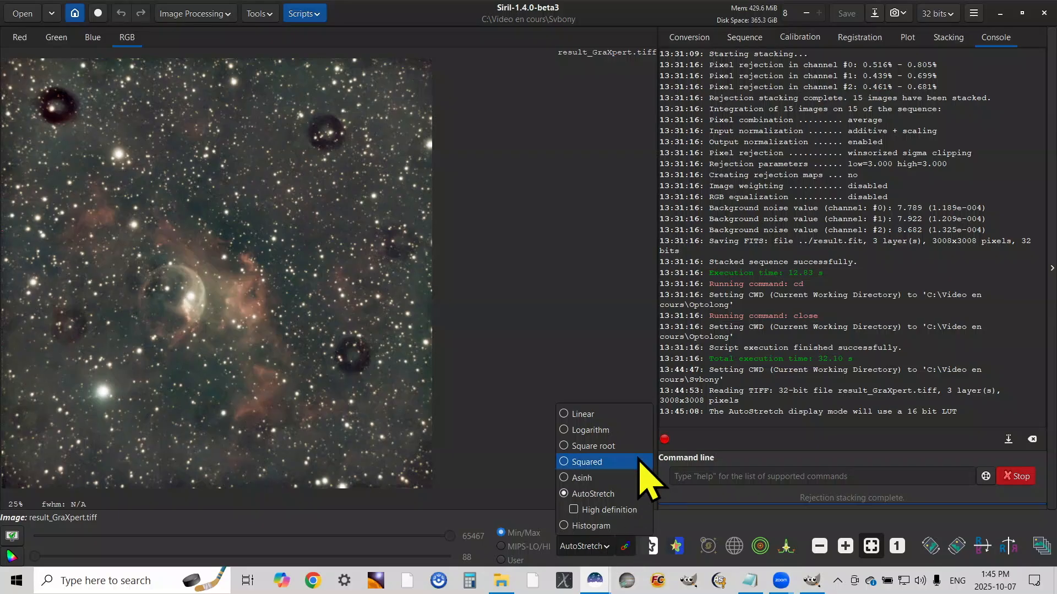
pyautogui.click(605, 419)
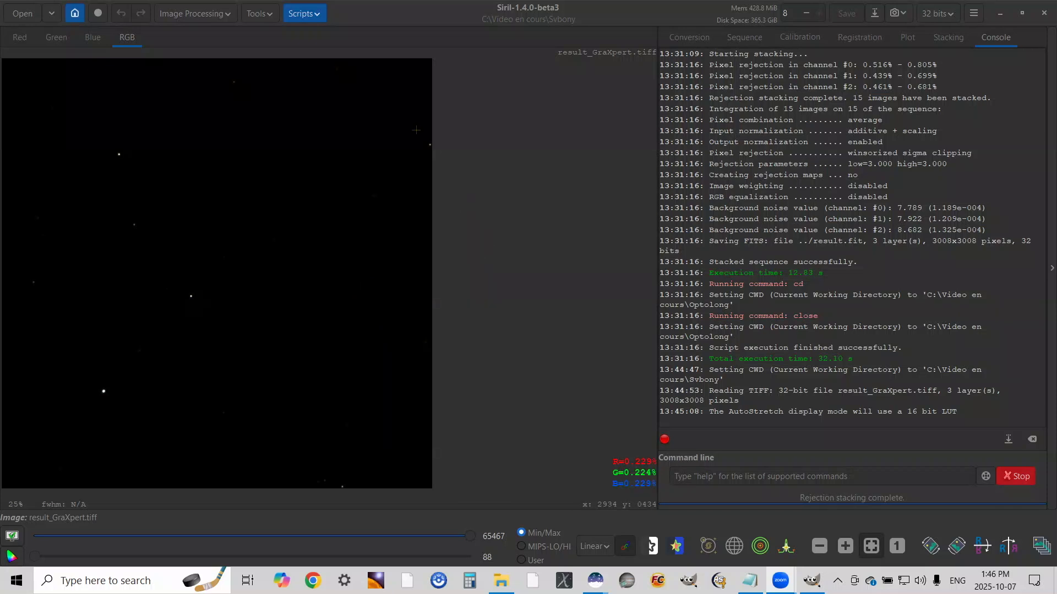
# Plate solve the Svbony image using the coordinates of the object ngc7635, keeping the other solver settings
pyautogui.click(266, 14)
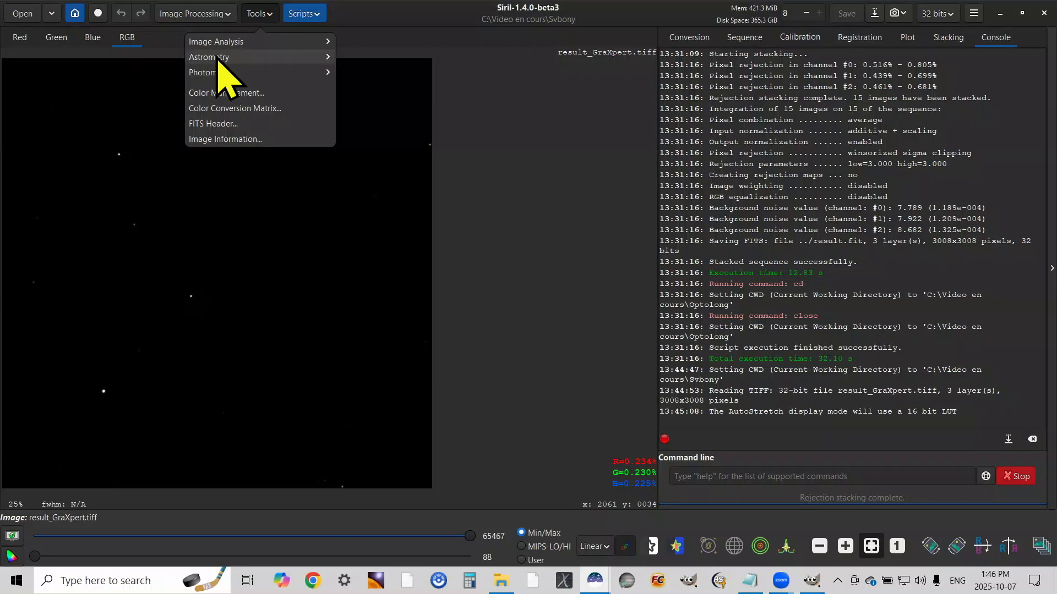
pyautogui.click(225, 58)
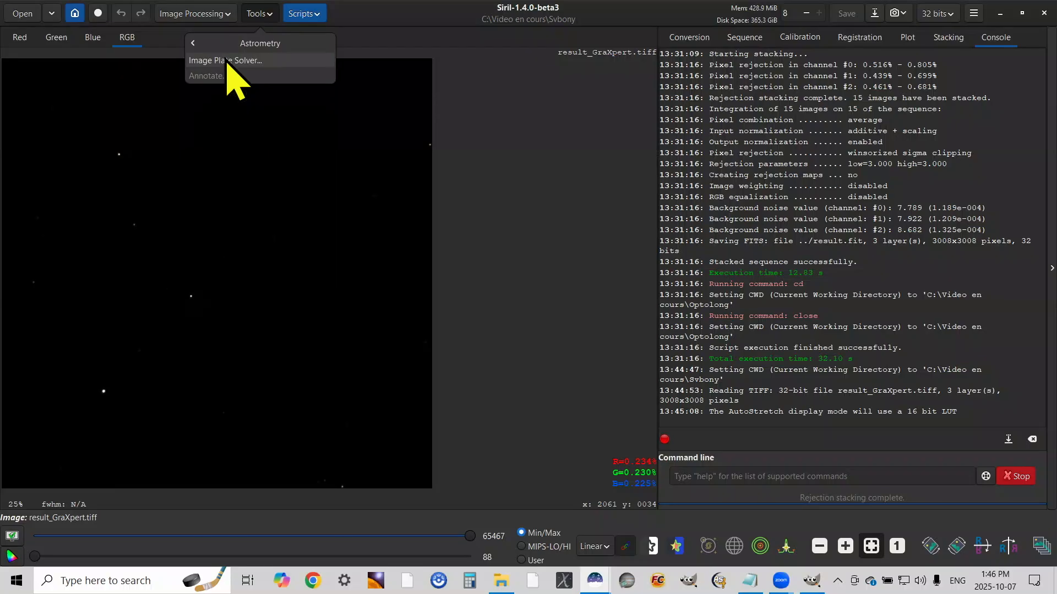
pyautogui.click(275, 60)
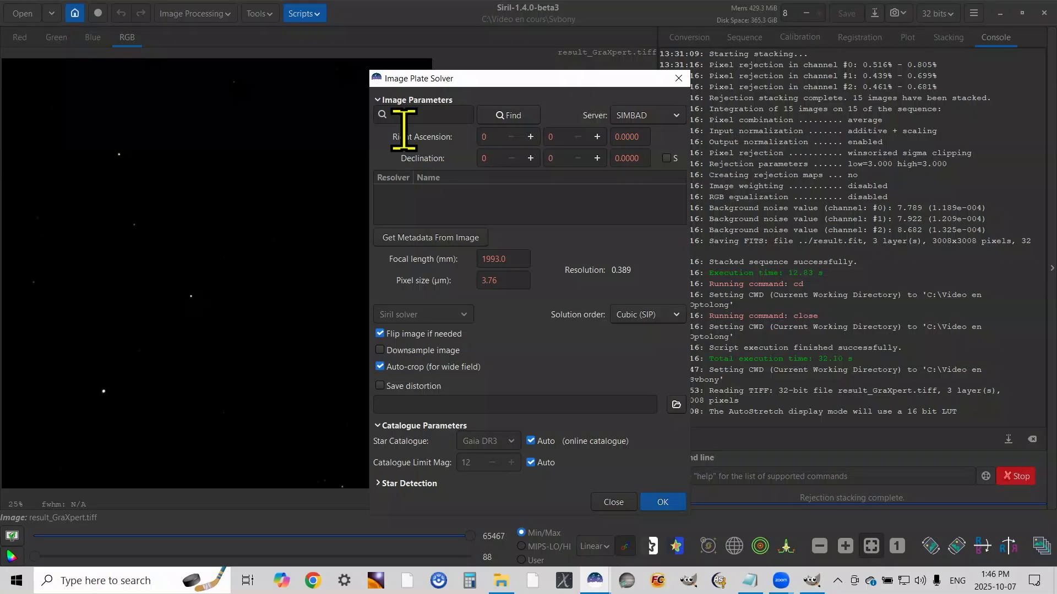
pyautogui.click(404, 130)
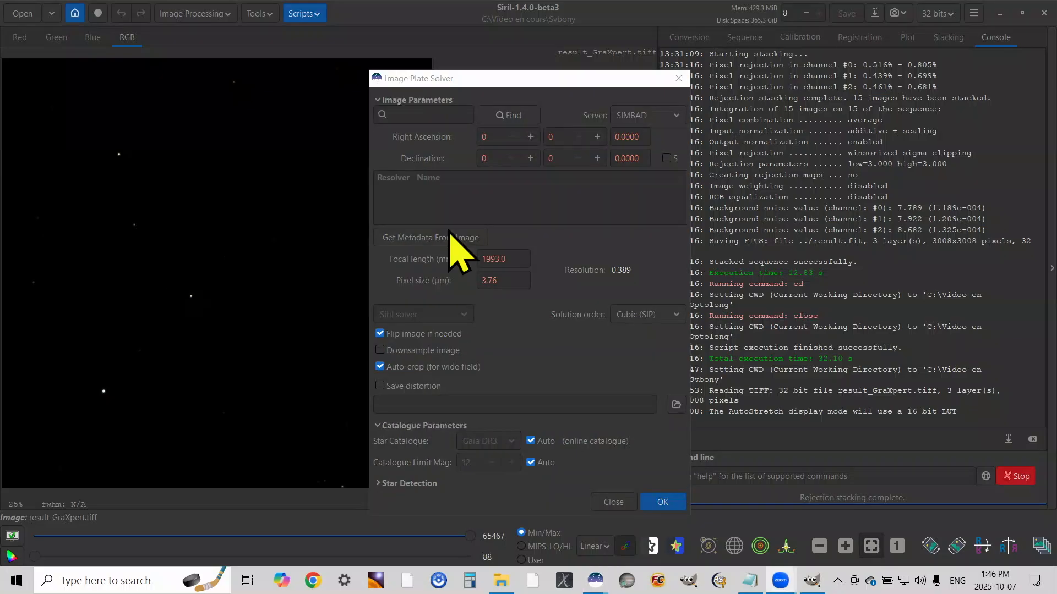
pyautogui.click(427, 113)
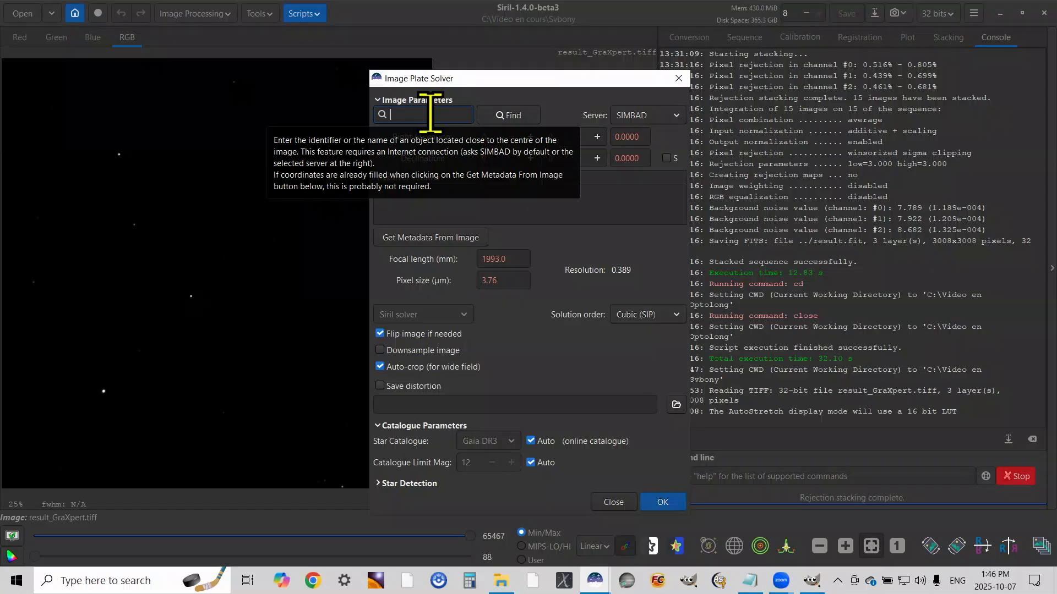
pyautogui.write('ngc7635')
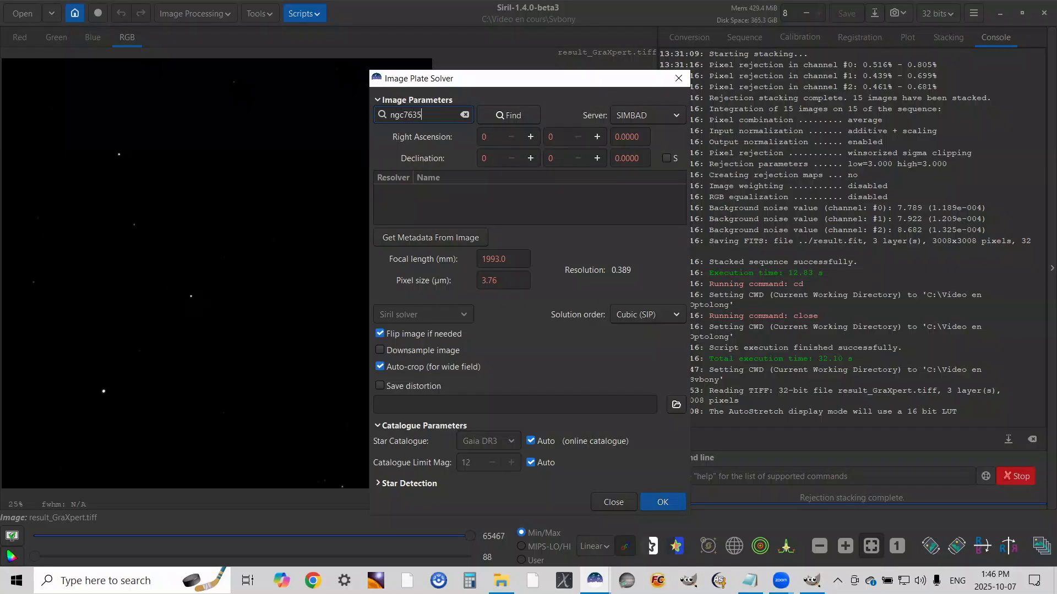
pyautogui.click(511, 114)
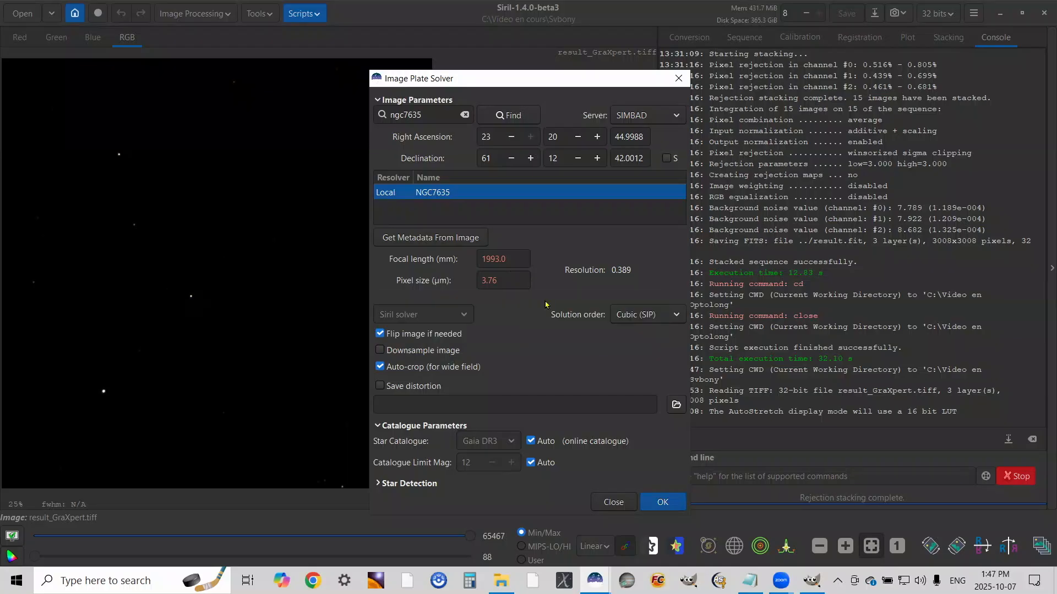
pyautogui.click(660, 502)
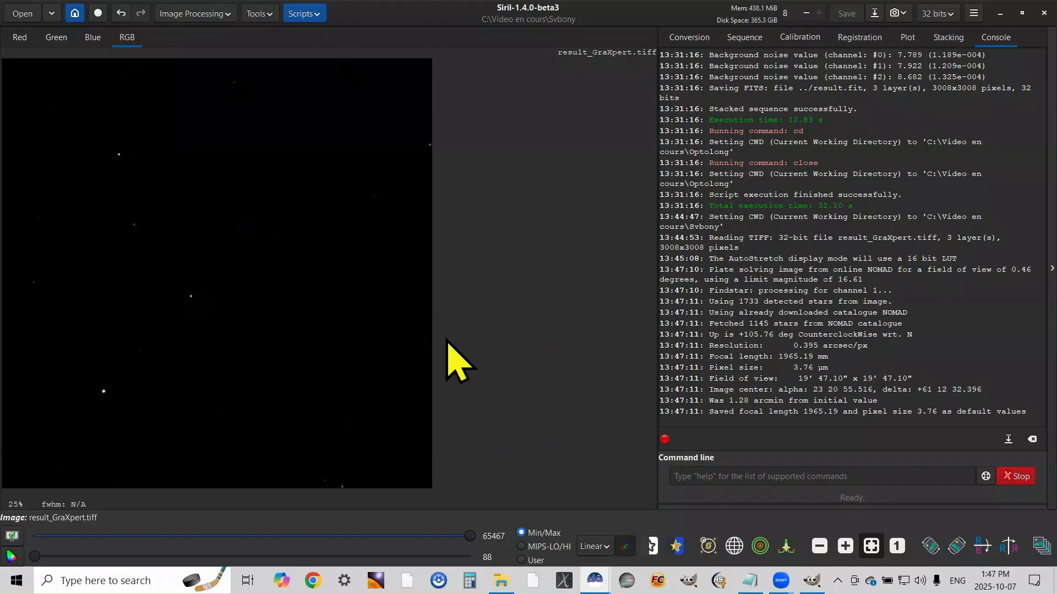
# Run Photometric Color Calibration on the image with the GAIA DR3 catalogue and automatic limit magnitude
pyautogui.click(226, 14)
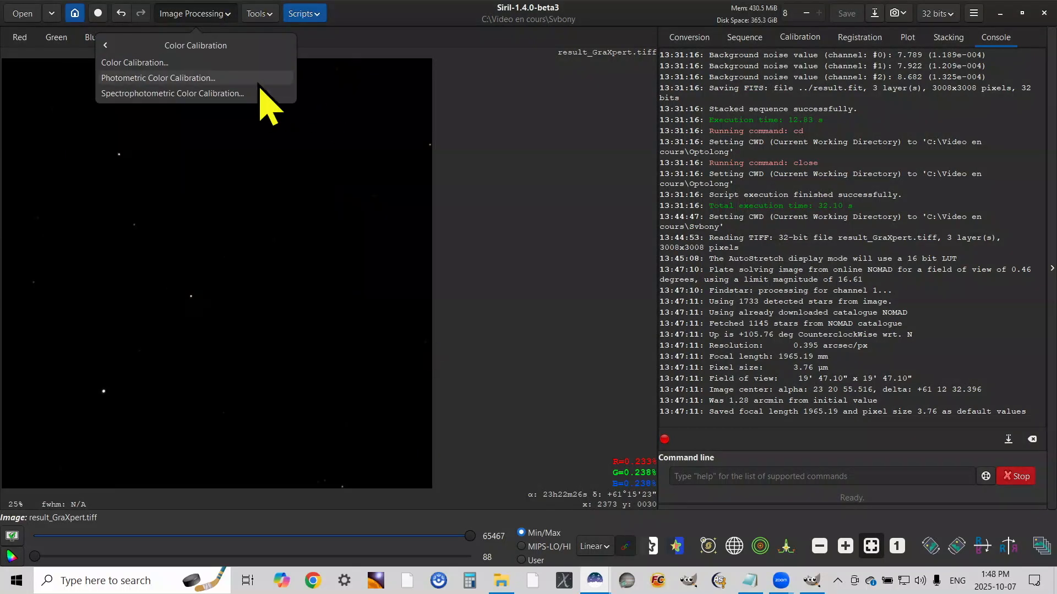
pyautogui.click(197, 77)
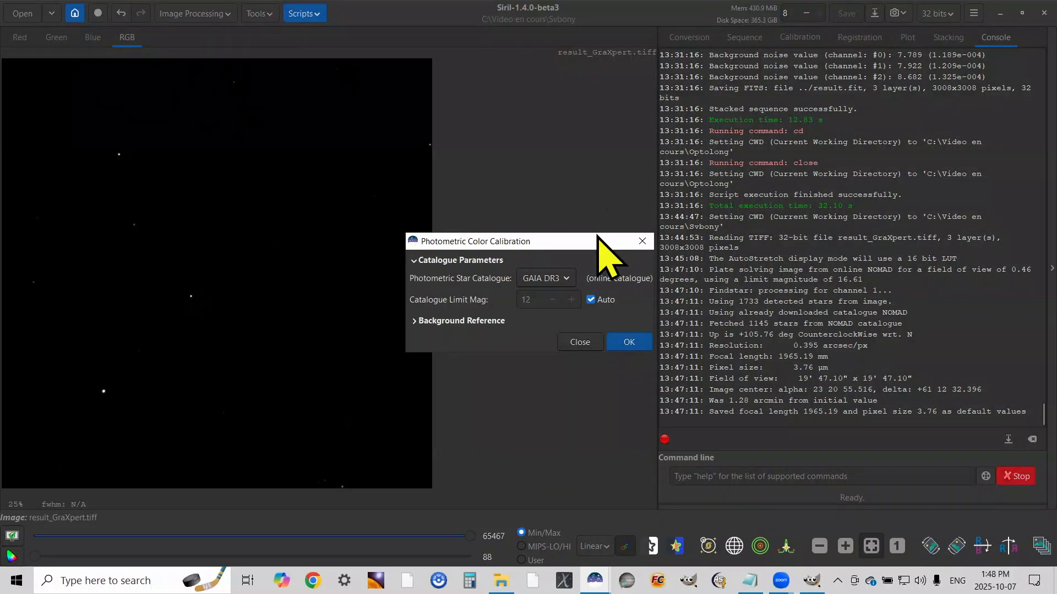
pyautogui.moveTo(597, 237); pyautogui.dragTo(599, 219)
pyautogui.click(636, 325)
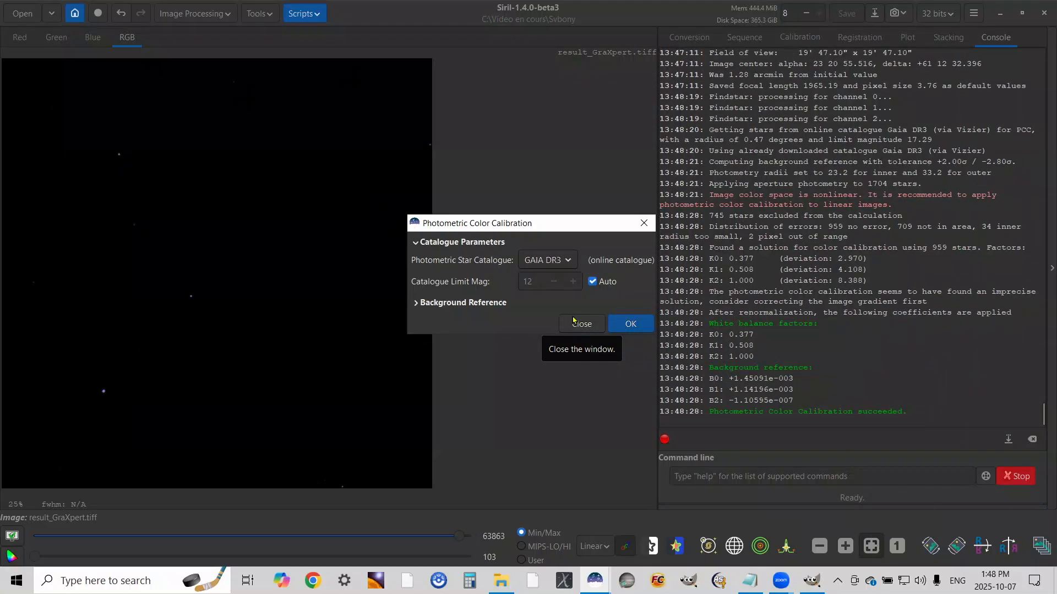
pyautogui.click(581, 324)
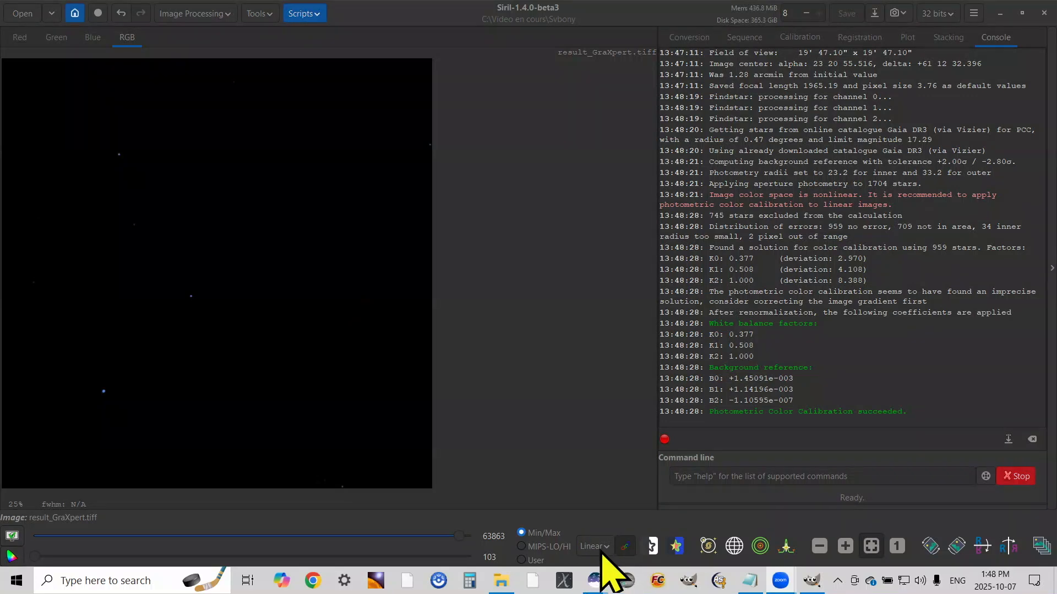
# Stretch the image with Histogram Transformation at histogram zoom 2, applying successive passes up to one with shadows 0.0034602 and midtones 0.2502883
pyautogui.click(216, 15)
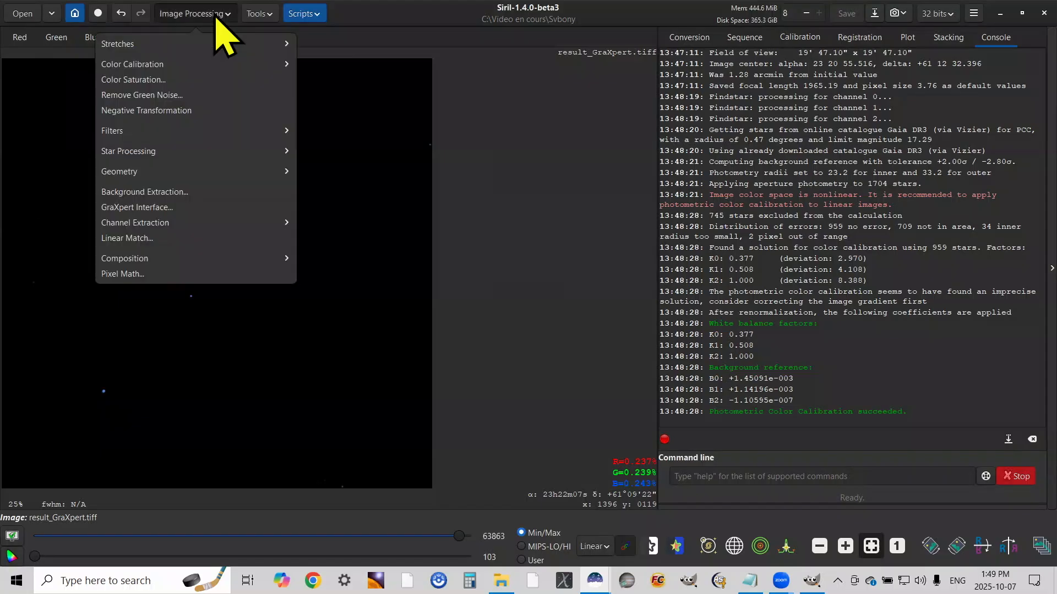
pyautogui.click(119, 46)
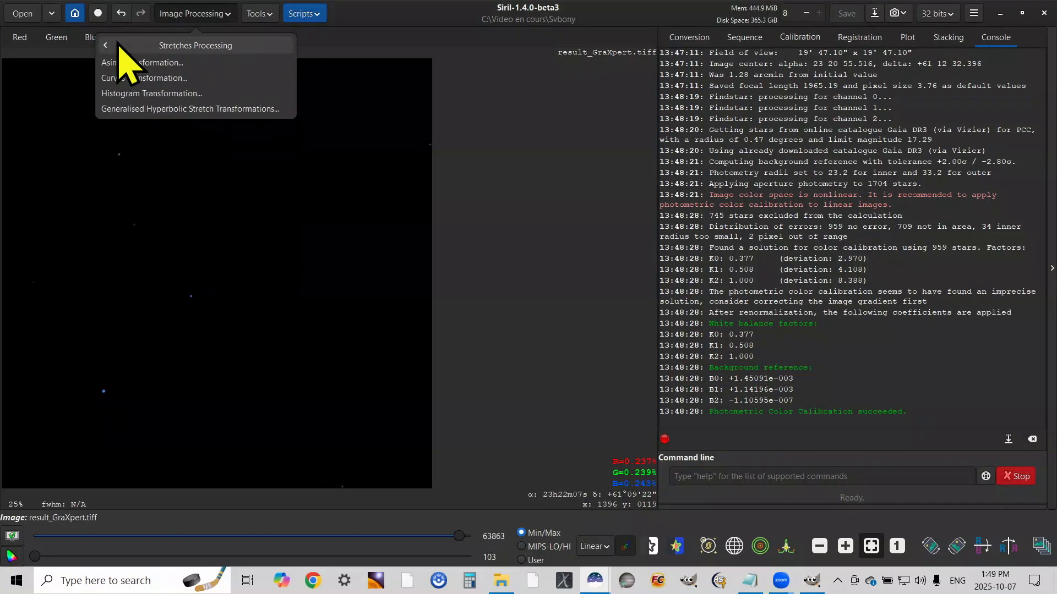
pyautogui.click(190, 93)
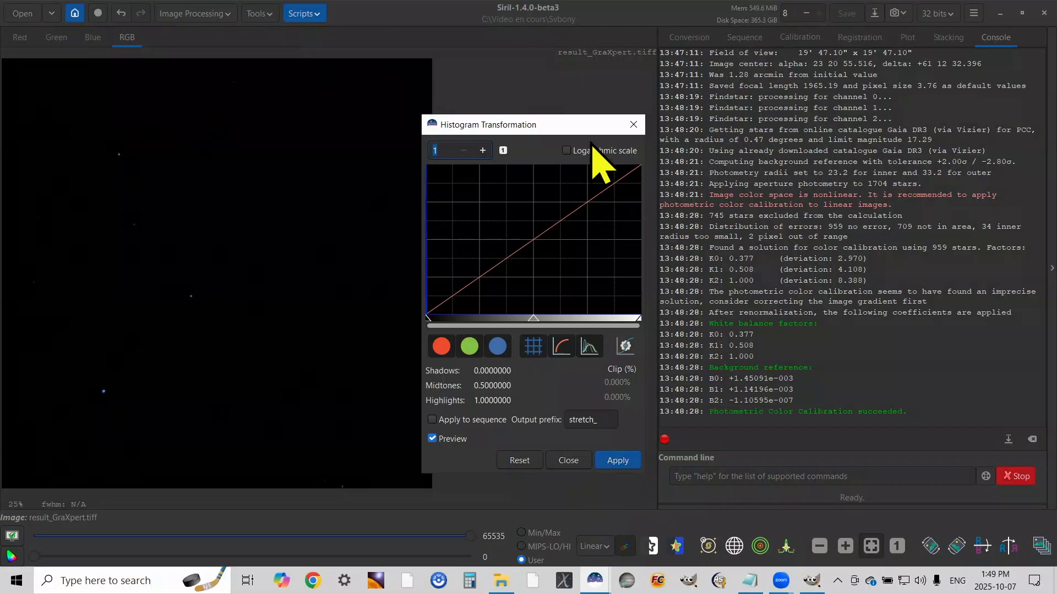
pyautogui.moveTo(565, 125); pyautogui.dragTo(672, 66)
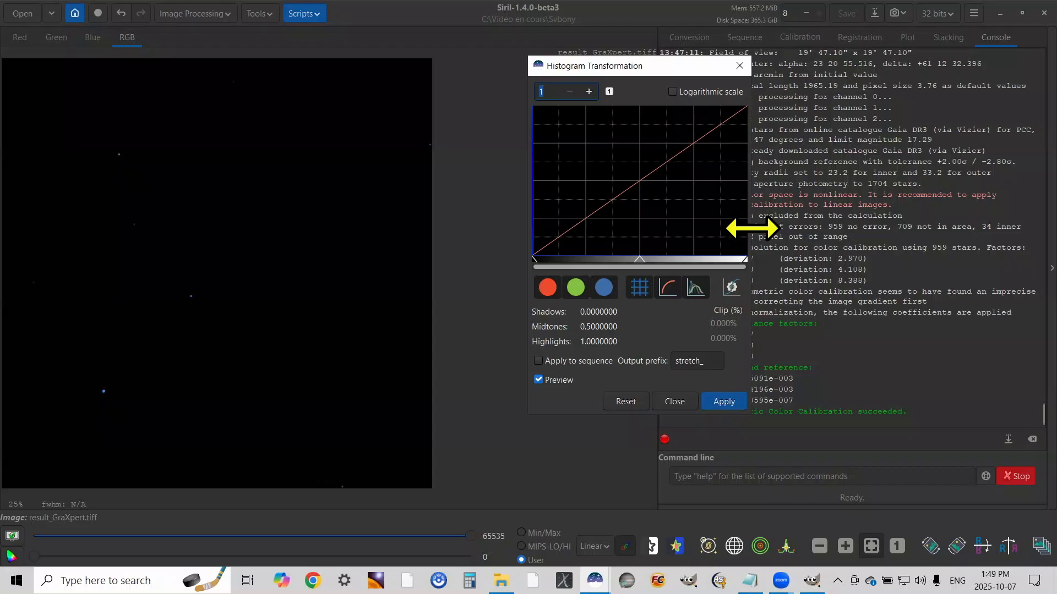
pyautogui.moveTo(752, 227); pyautogui.dragTo(1013, 227)
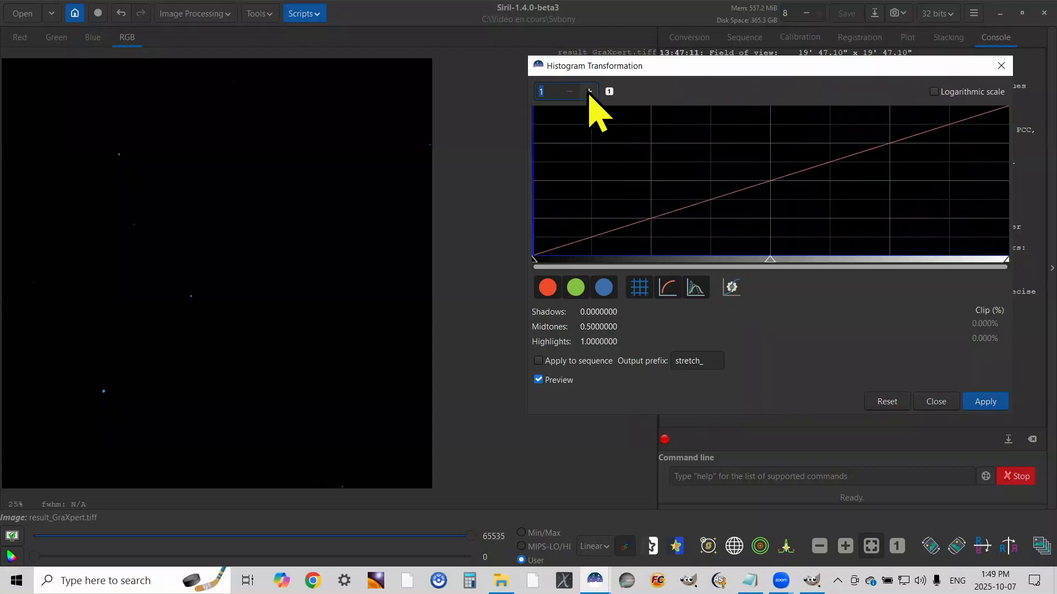
pyautogui.click(590, 91)
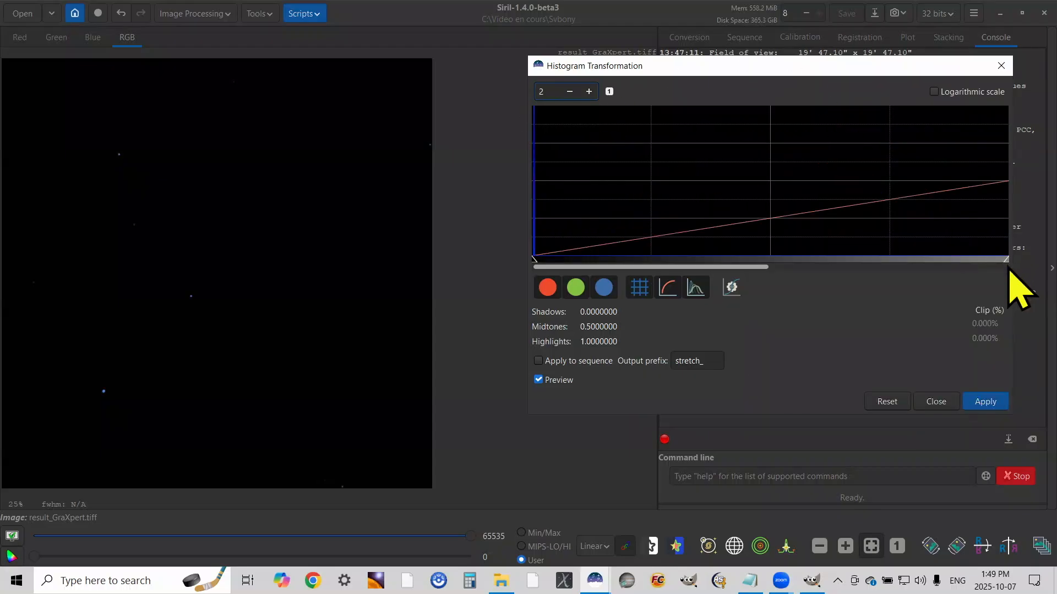
pyautogui.moveTo(1006, 265); pyautogui.dragTo(776, 298)
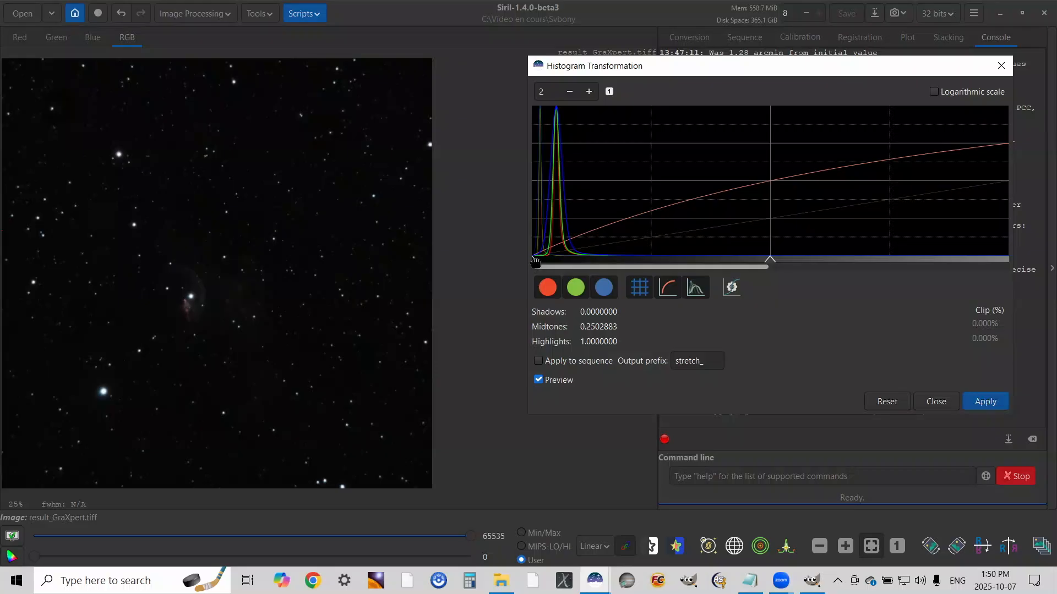
pyautogui.moveTo(535, 262); pyautogui.dragTo(537, 261)
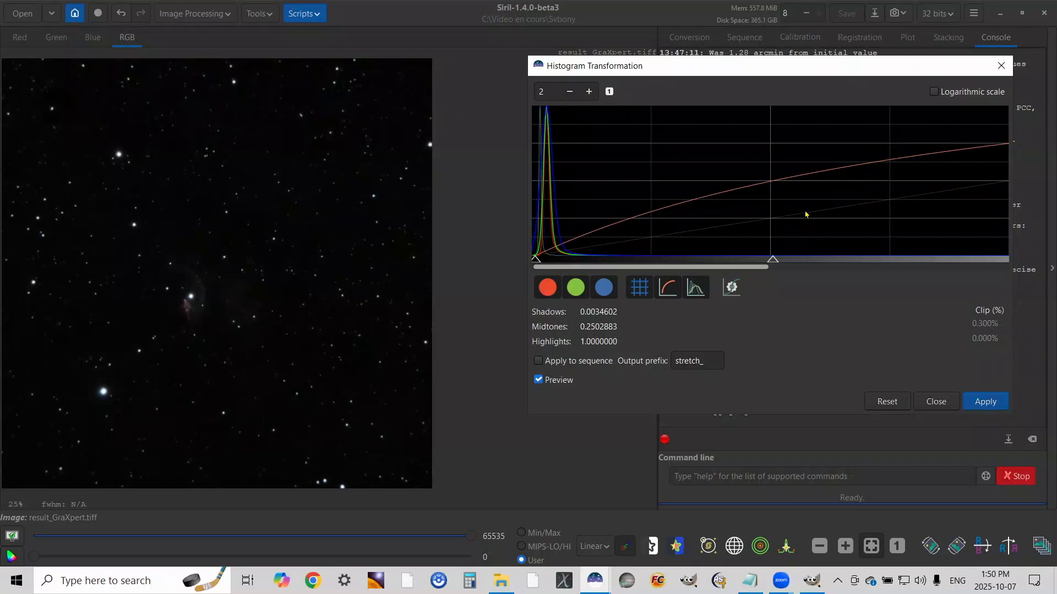
pyautogui.click(985, 402)
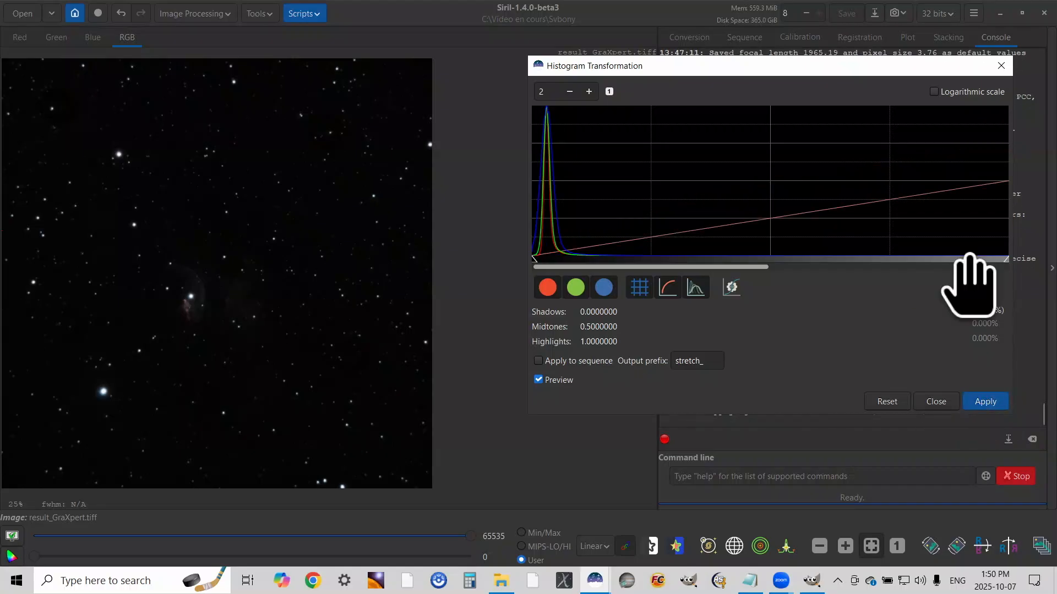
# Apply further midtones stretches, ending with shadows 0 and midtones 0.375433, and close the Histogram Transformation
pyautogui.moveTo(1004, 258); pyautogui.dragTo(774, 258)
pyautogui.click(985, 403)
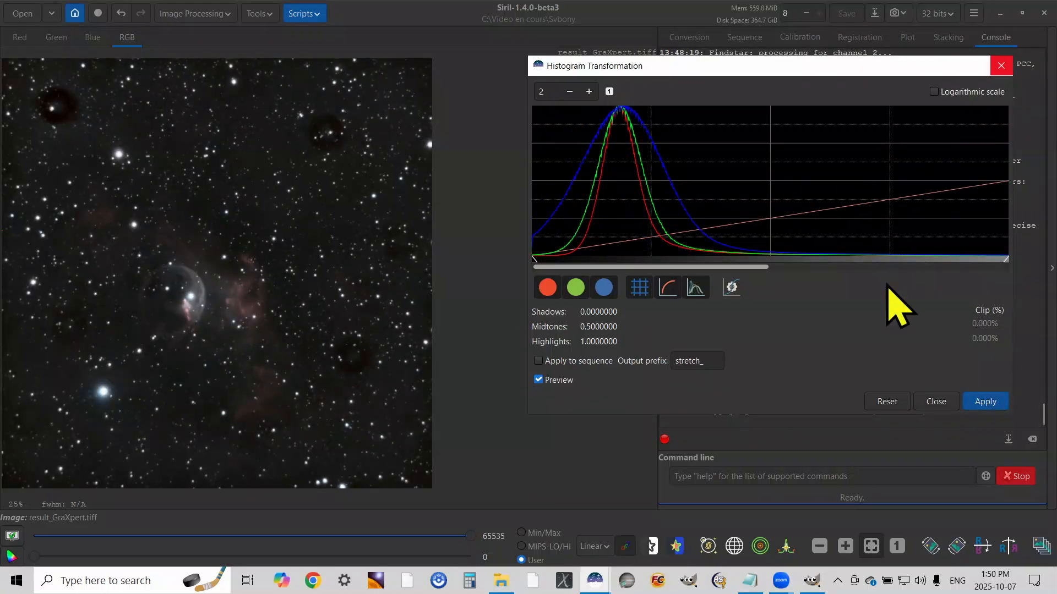
pyautogui.click(939, 403)
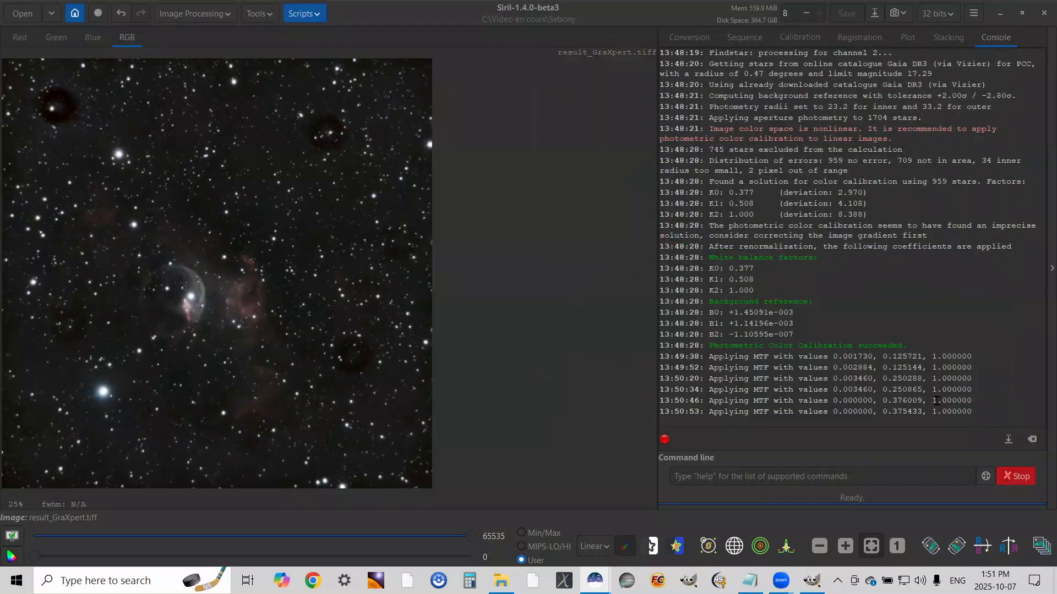
# Adjust the color saturation amount of the Svbony image with the Global hue and background factor 1.00, and apply it
pyautogui.click(195, 15)
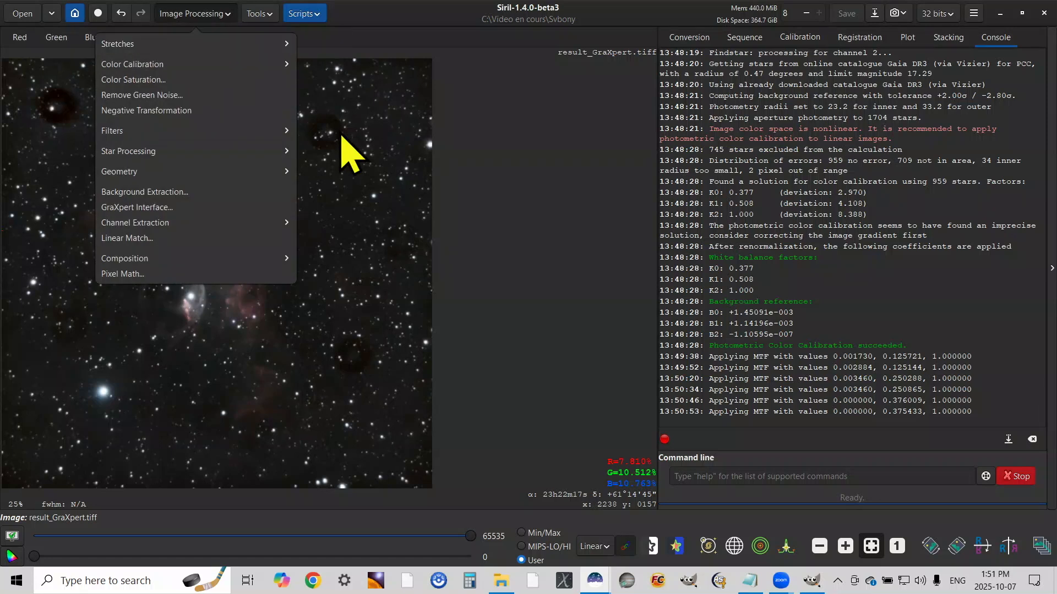
pyautogui.click(147, 81)
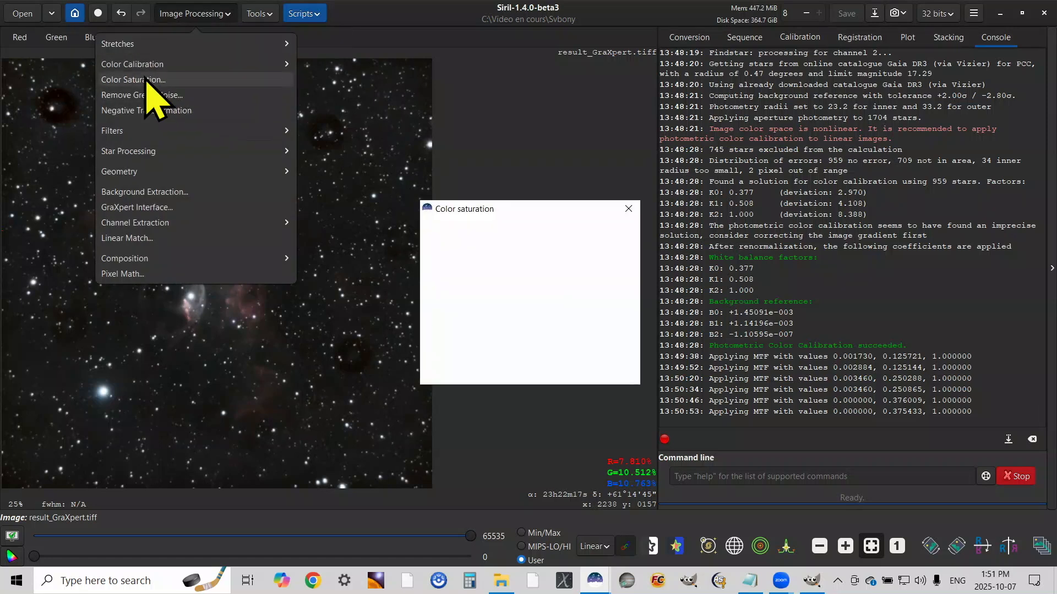
pyautogui.moveTo(562, 208); pyautogui.dragTo(636, 198)
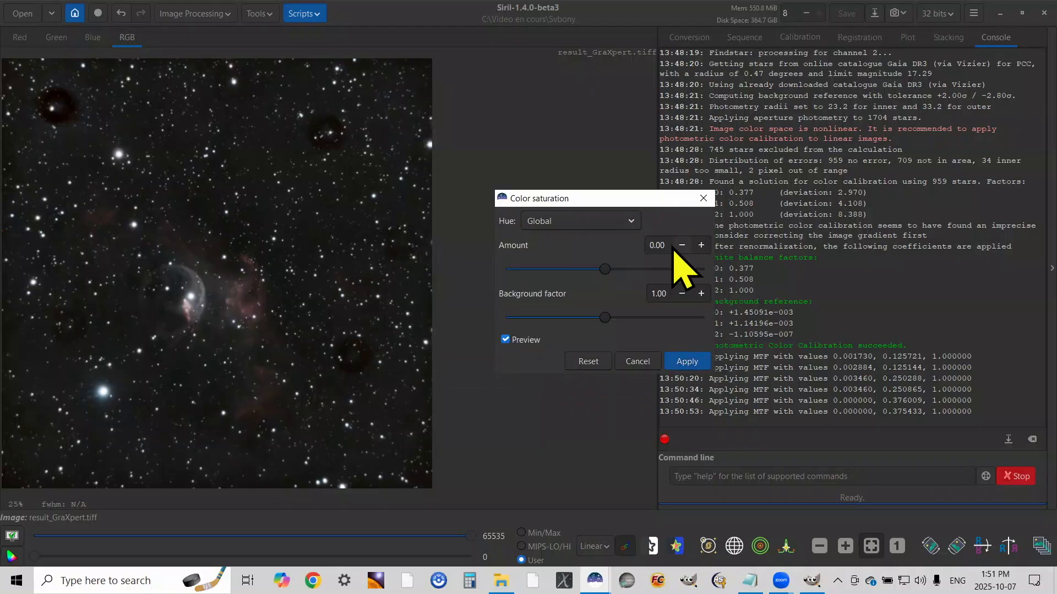
pyautogui.moveTo(663, 247); pyautogui.dragTo(656, 247)
pyautogui.moveTo(616, 198); pyautogui.dragTo(631, 121)
pyautogui.click(703, 285)
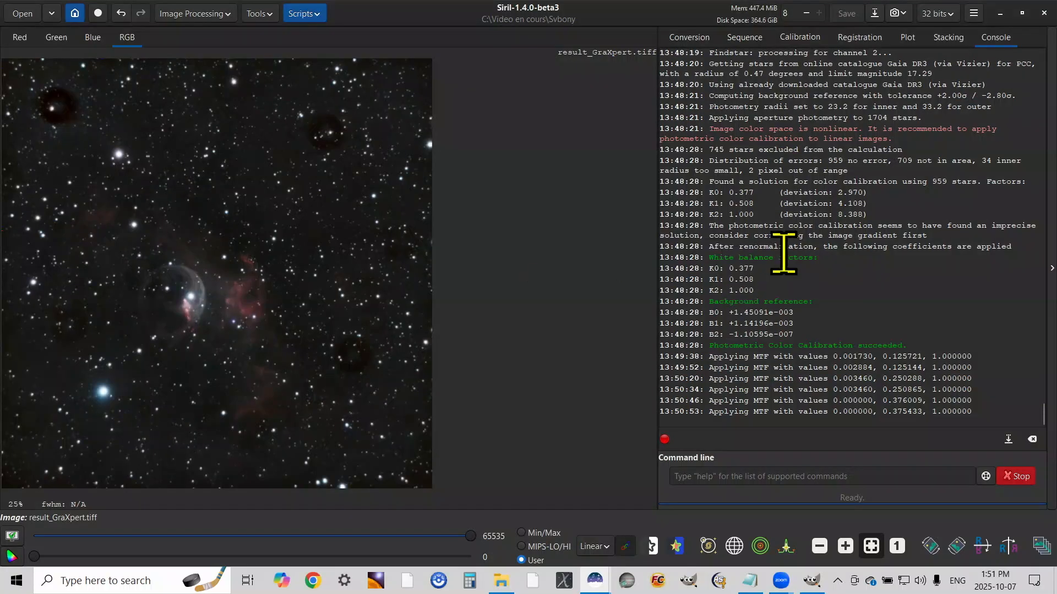
# Remove green noise from the Svbony image using Average Neutral protection with lightness preserved, and close the noise reduction dialog
pyautogui.click(198, 21)
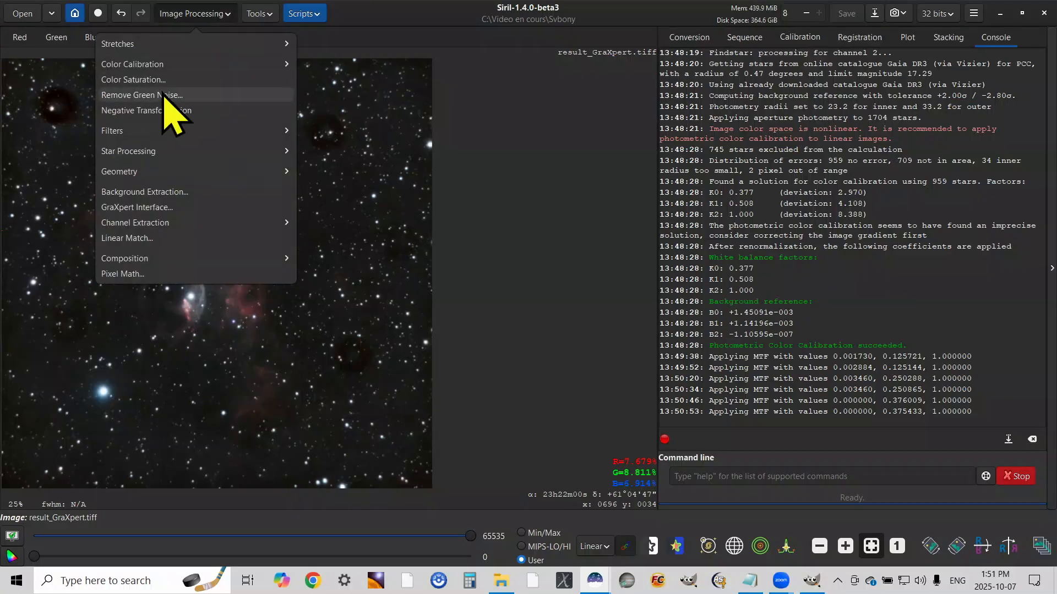
pyautogui.click(162, 95)
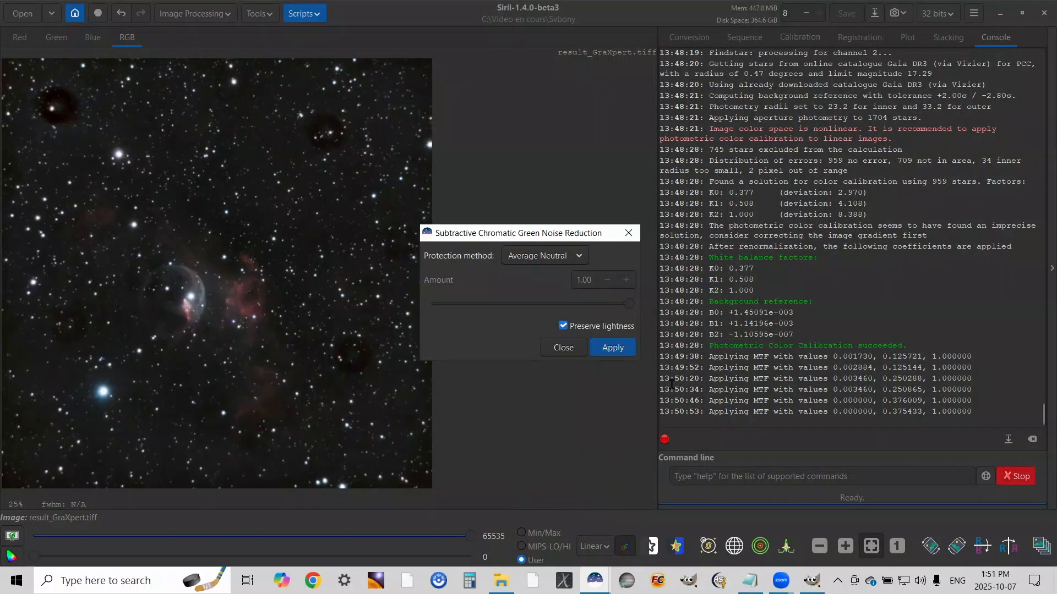
pyautogui.moveTo(571, 233); pyautogui.dragTo(602, 165)
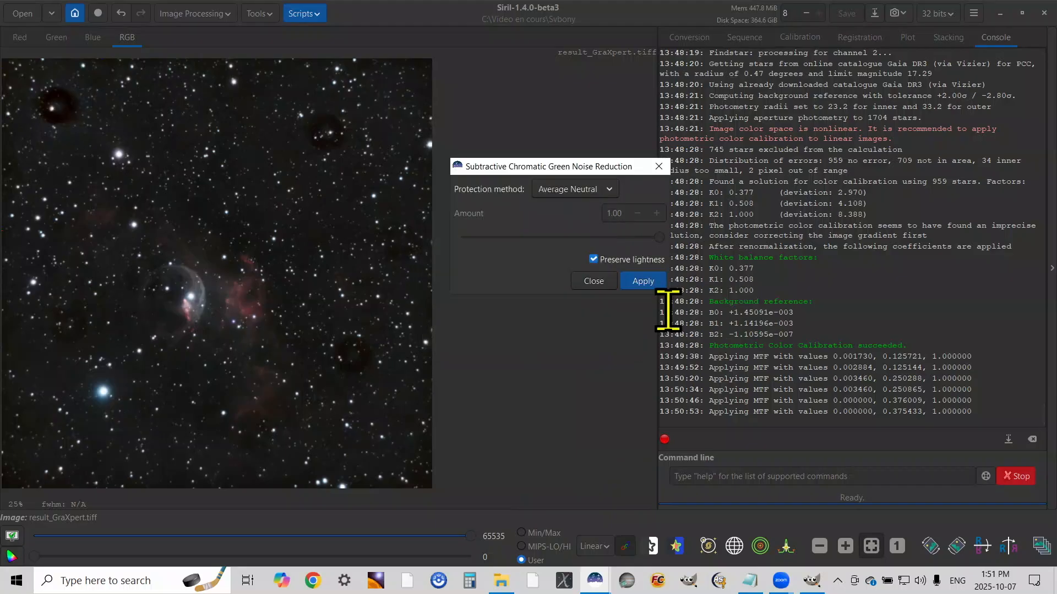
pyautogui.click(643, 281)
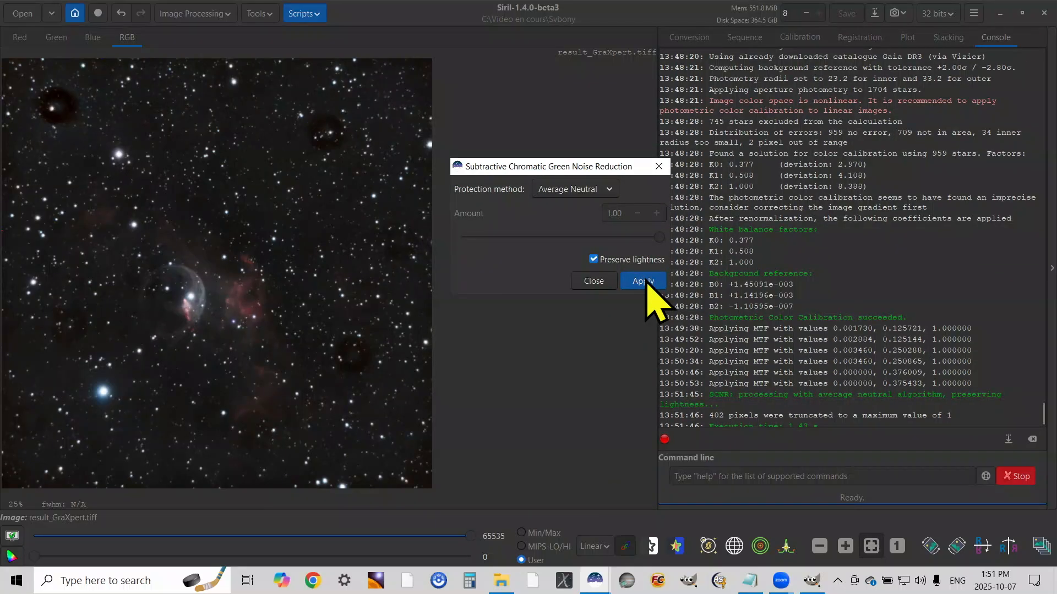
pyautogui.scroll(5, 967, 378)
pyautogui.scroll(-5, 974, 378)
pyautogui.scroll(-1, 978, 382)
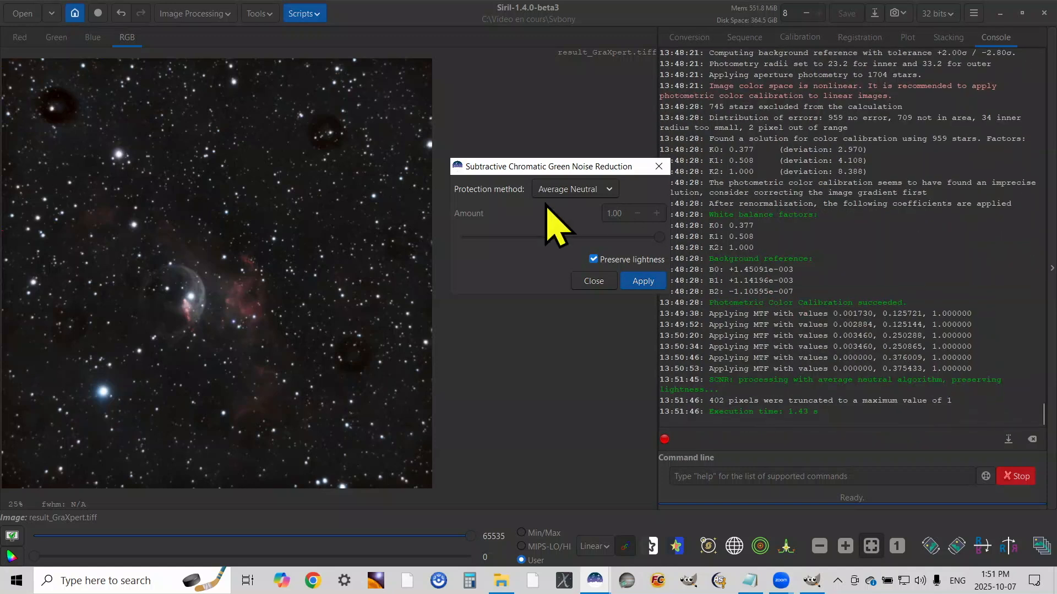
pyautogui.click(593, 281)
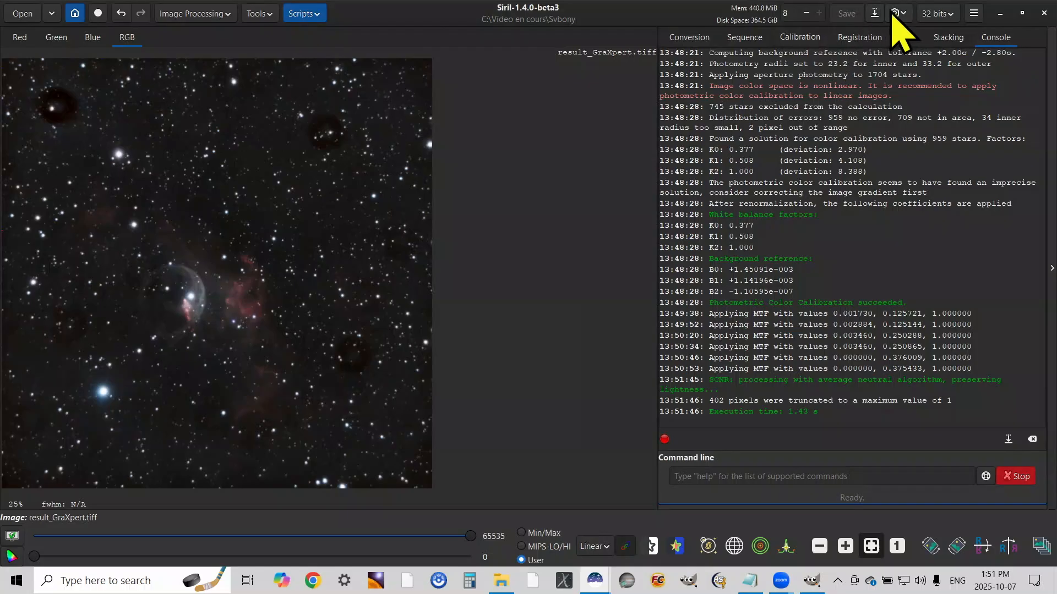
# Save the Svbony image as result_GraXpert_Siril.tiff in the Svbony folder, as an uncompressed 32-bit floating point ASTRO-TIFF
pyautogui.click(874, 17)
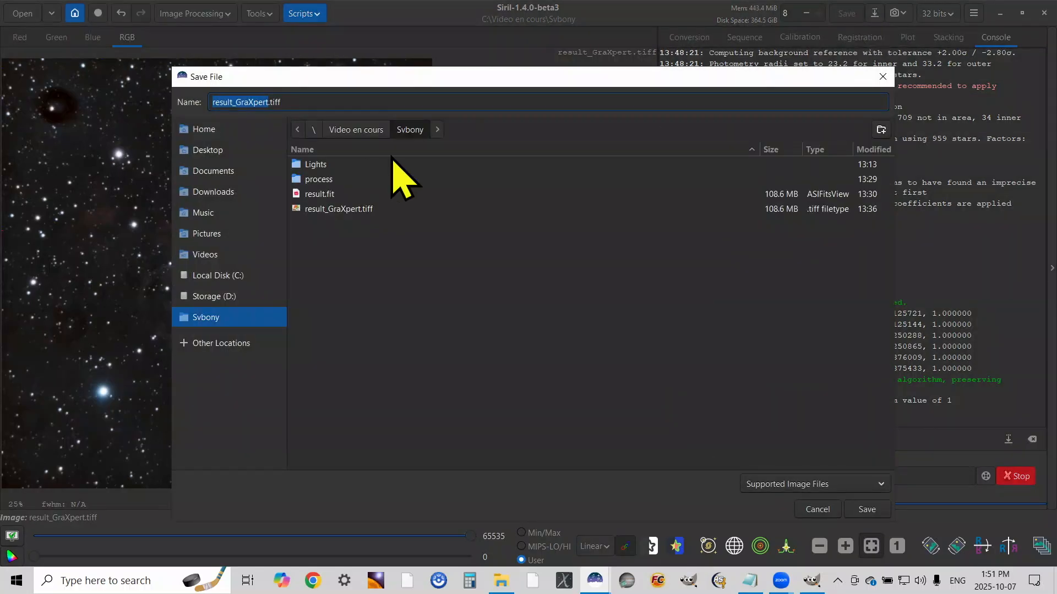
pyautogui.click(271, 103)
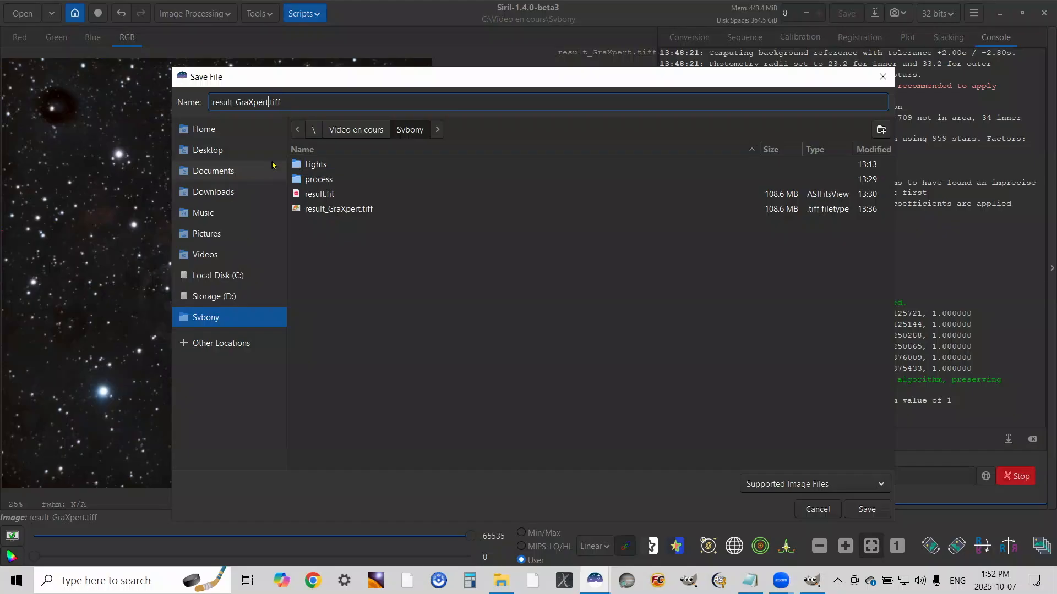
pyautogui.write('_Siril')
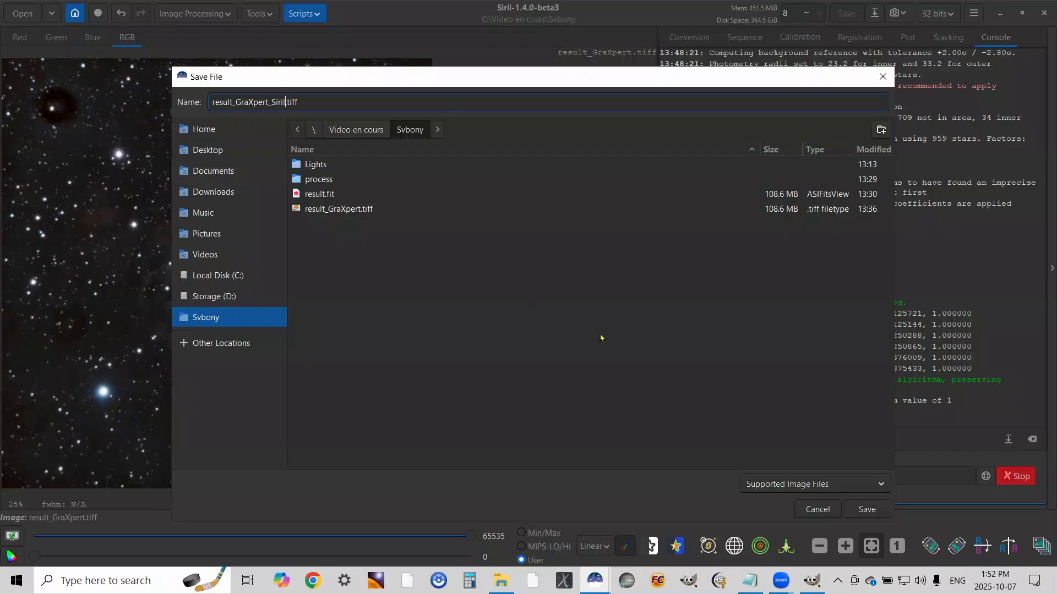
pyautogui.click(868, 509)
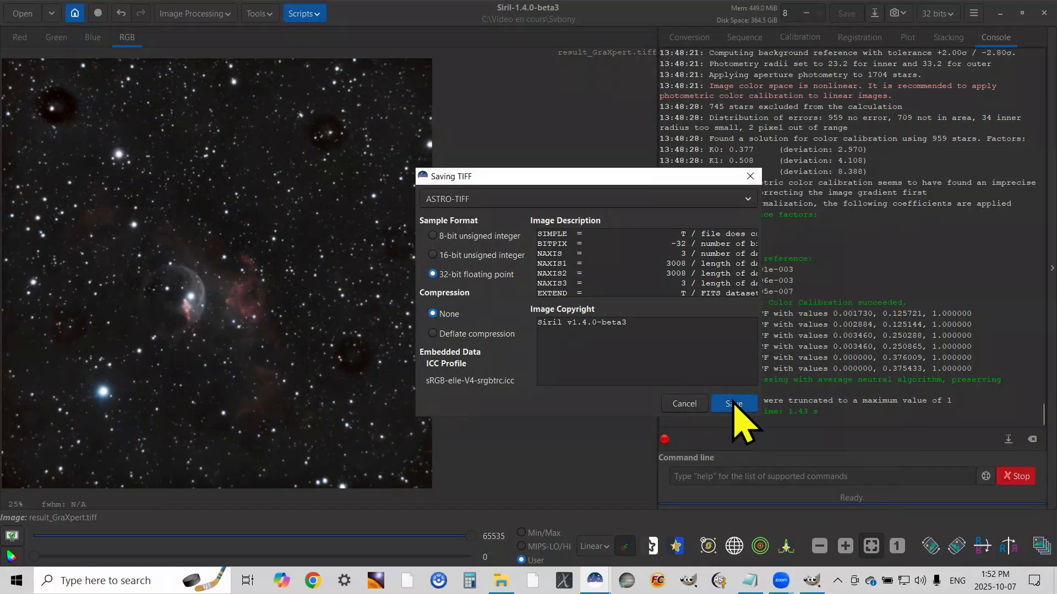
pyautogui.click(735, 406)
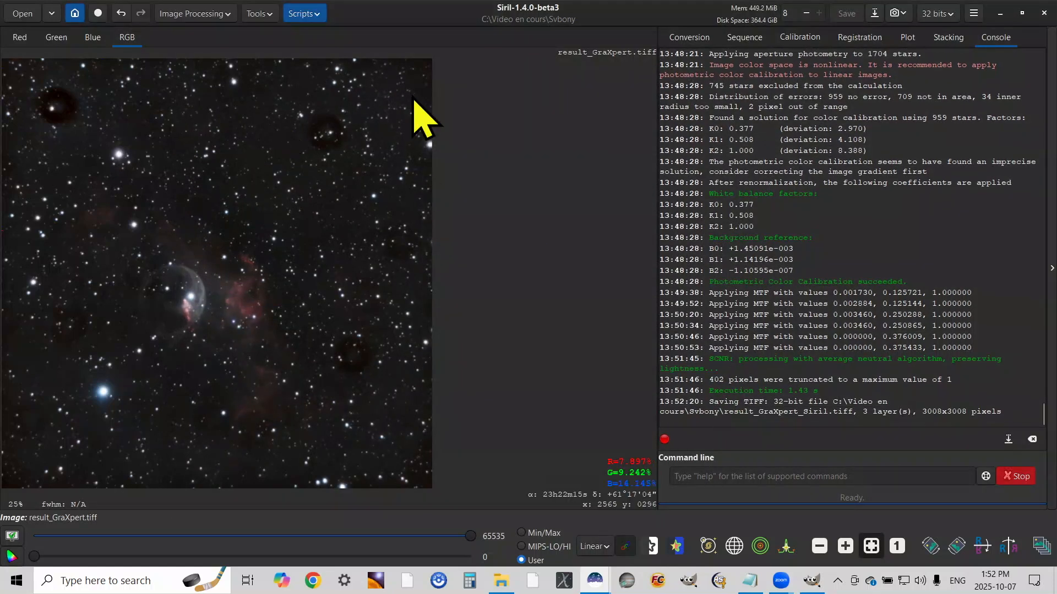
# Change the working directory to the Optolong folder and plate solve its result_GraXpert.tiff using the coordinates of ngc7635
pyautogui.click(74, 12)
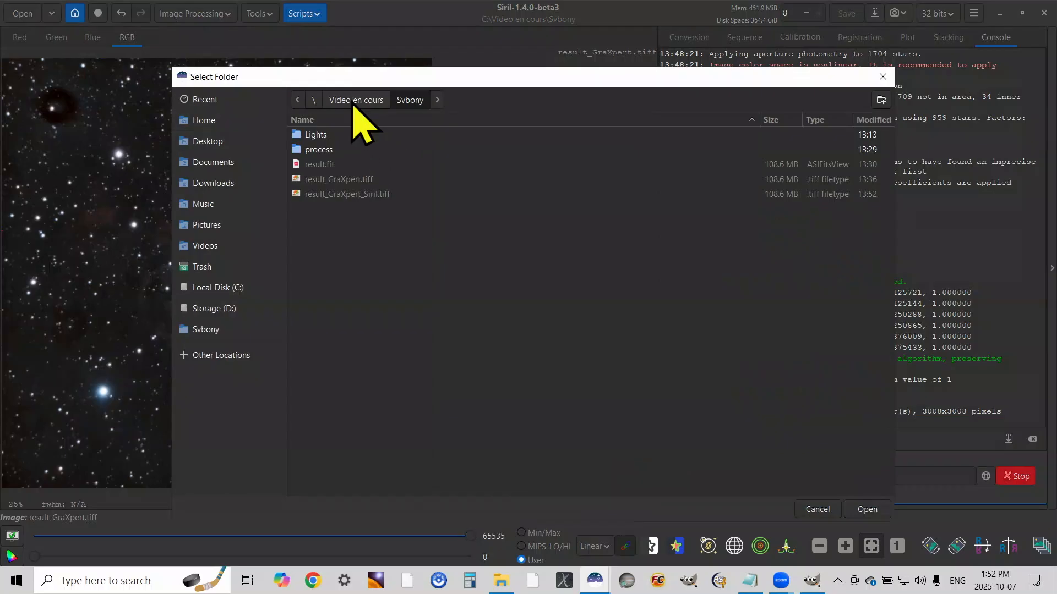
pyautogui.click(355, 101)
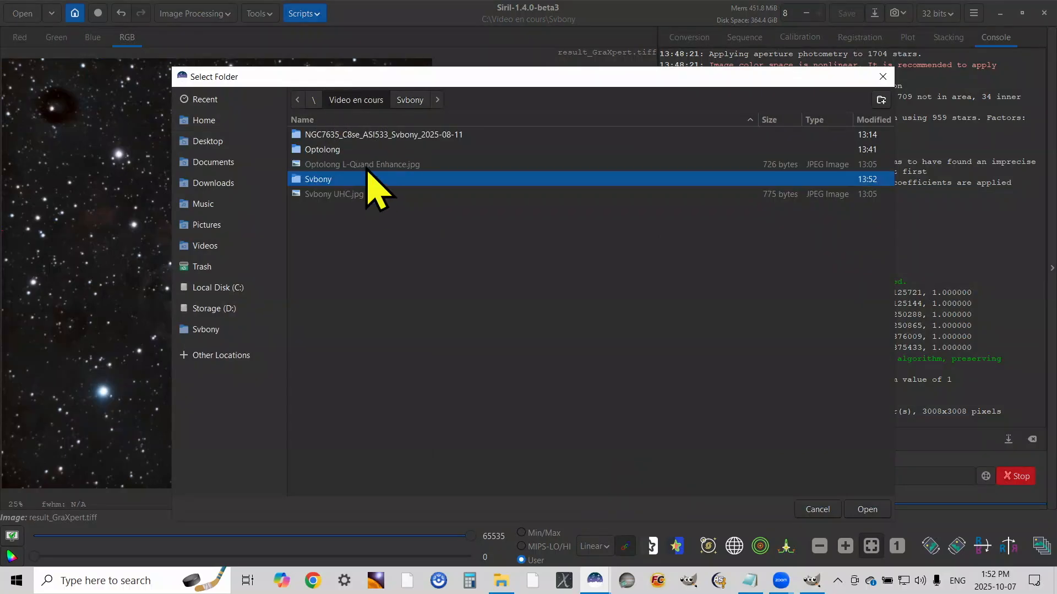
pyautogui.doubleClick(330, 149)
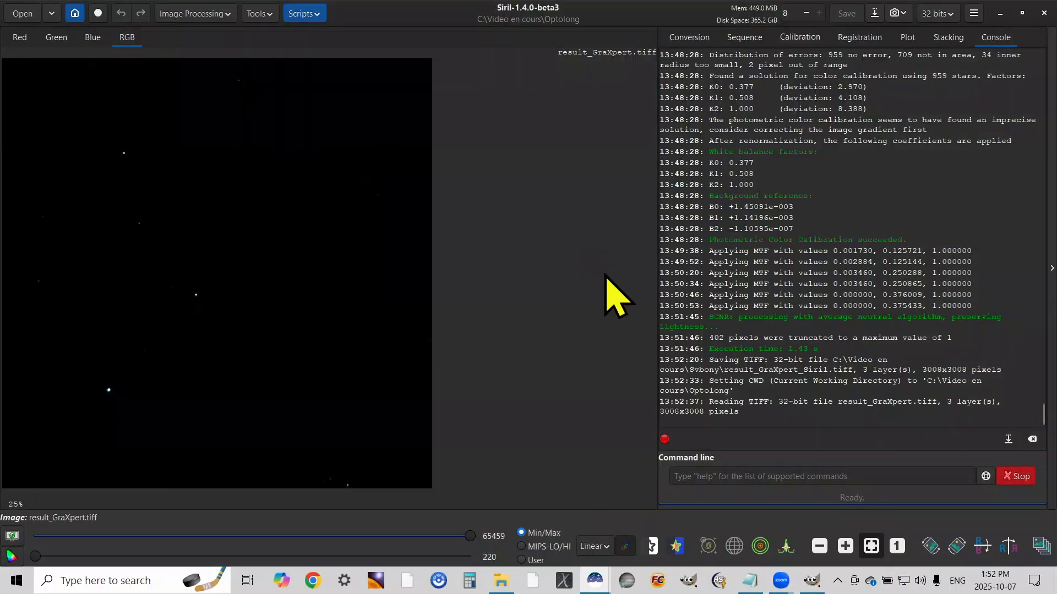
pyautogui.click(259, 13)
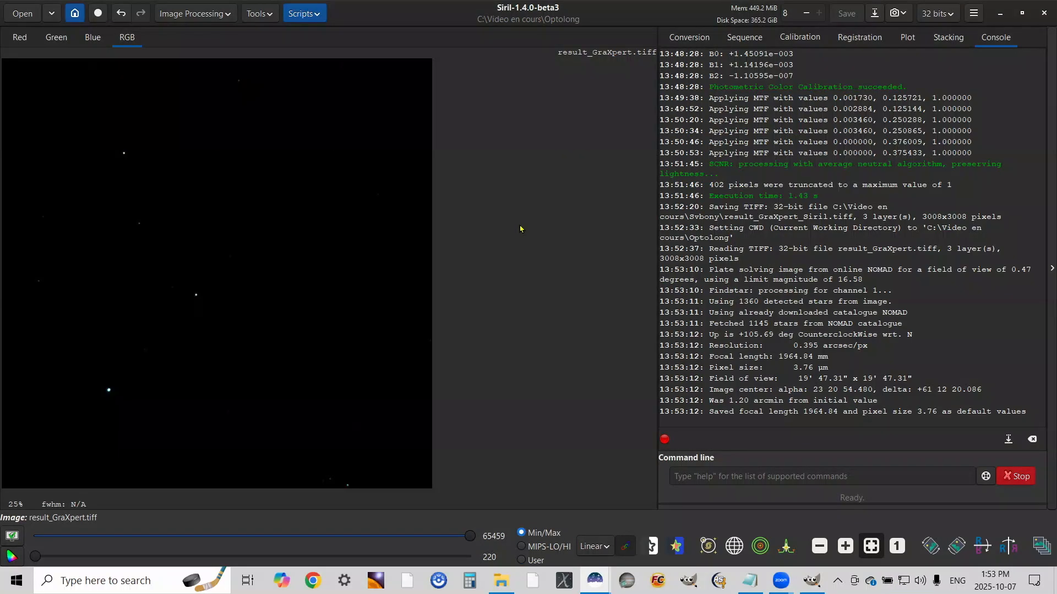
# Stretch the Optolong image with three Histogram Transformation passes, ending with shadows 0.002884 and midtones 0.249712
pyautogui.click(194, 14)
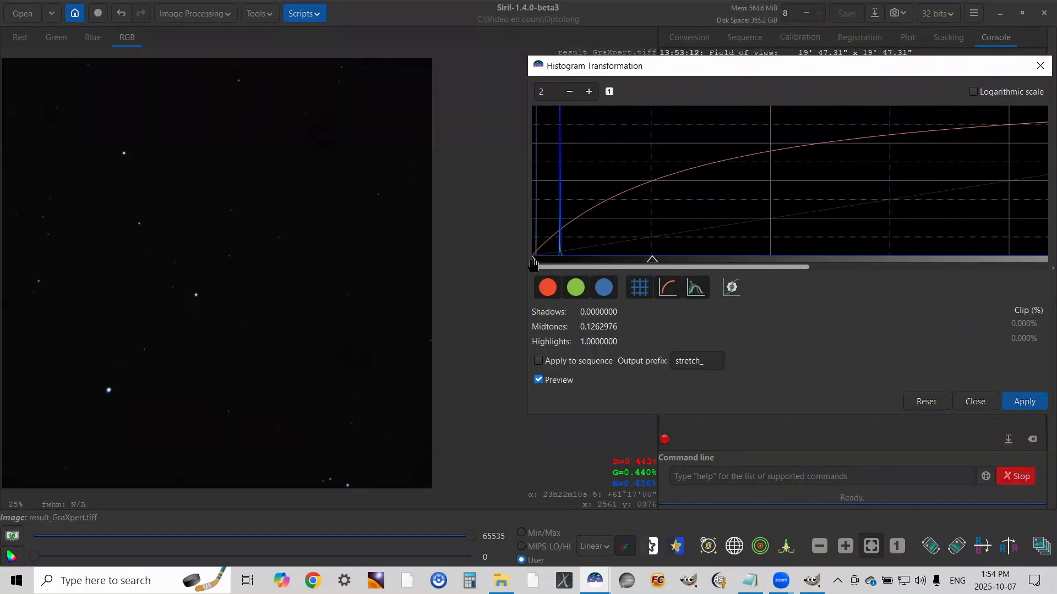
pyautogui.click(1024, 402)
pyautogui.moveTo(1009, 260); pyautogui.dragTo(654, 262)
pyautogui.moveTo(533, 262); pyautogui.dragTo(541, 283)
pyautogui.click(1025, 402)
pyautogui.moveTo(1009, 260); pyautogui.dragTo(791, 281)
pyautogui.click(1025, 401)
# Apply three further histogram stretches to the Optolong image, ending with shadows 0.001730 and midtones 0.378316, and close the Histogram Transformation
pyautogui.moveTo(533, 260); pyautogui.dragTo(540, 278)
pyautogui.click(1027, 402)
pyautogui.click(1027, 403)
pyautogui.moveTo(1009, 260); pyautogui.dragTo(893, 264)
pyautogui.click(1033, 404)
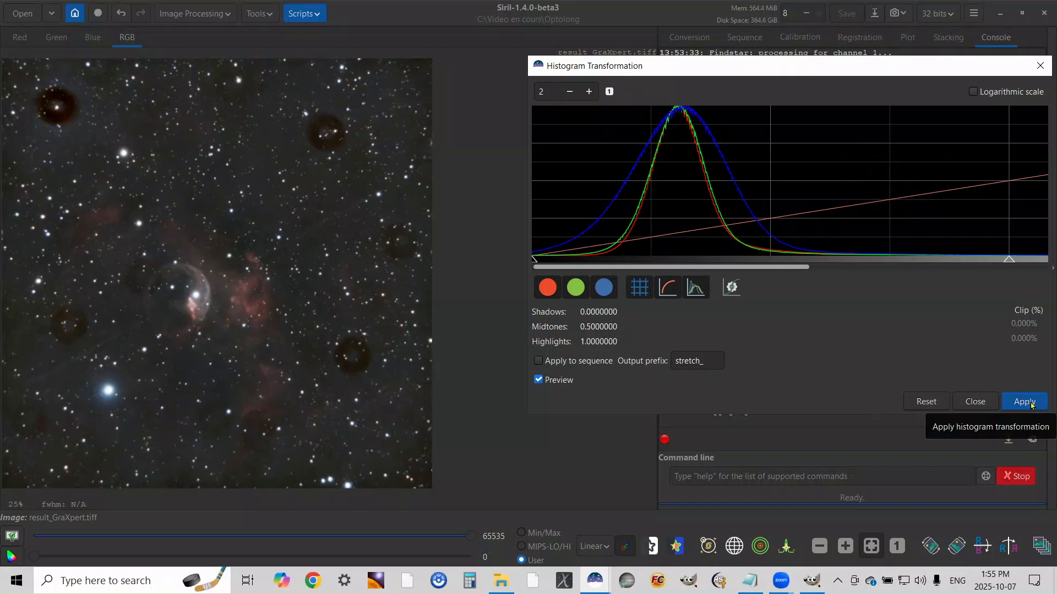
pyautogui.click(980, 403)
# Remove green noise from the Optolong image using Average Neutral protection with lightness preserved
pyautogui.click(181, 15)
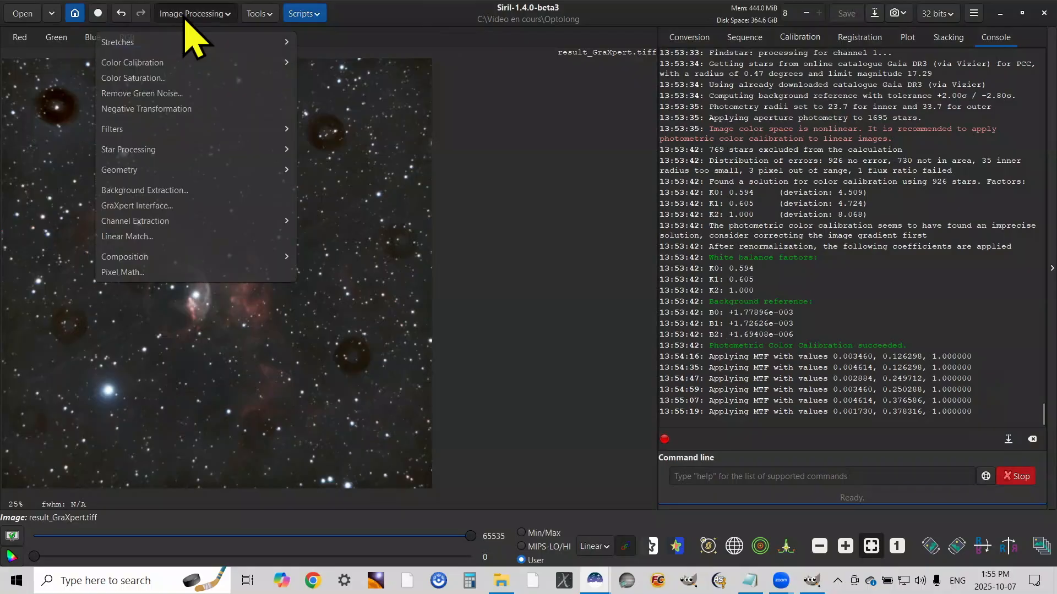
pyautogui.click(186, 97)
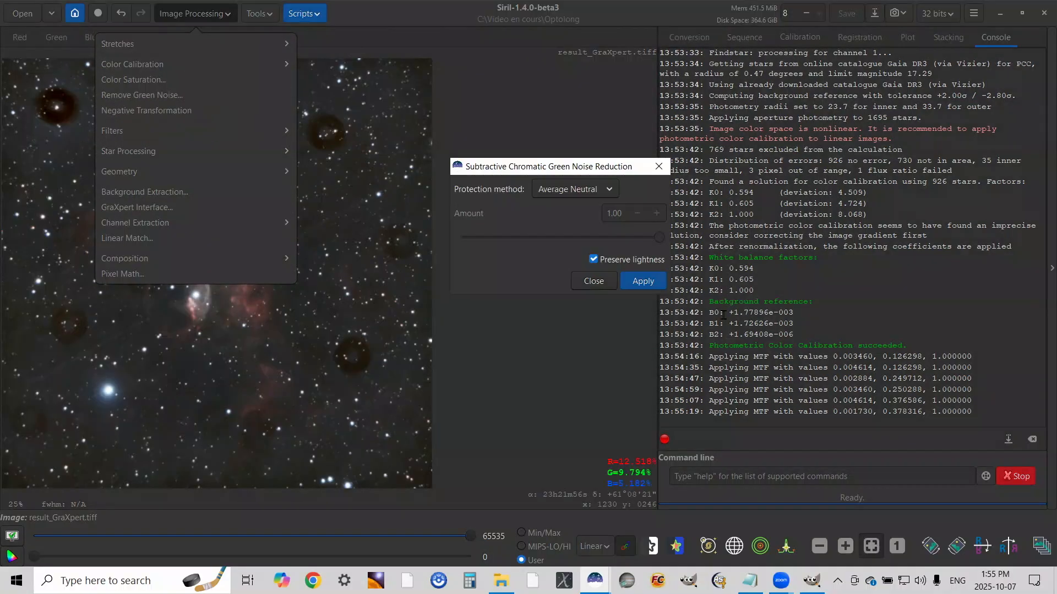
pyautogui.click(648, 280)
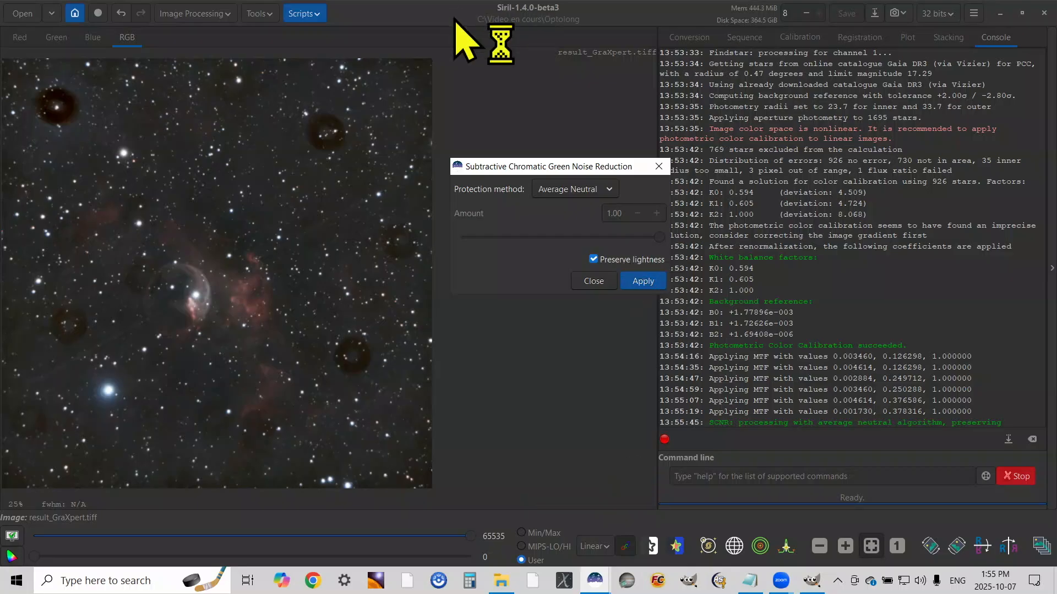
# Apply a Global color saturation amount of 0.50 to the Optolong image, keeping the background factor at 1.00
pyautogui.click(195, 16)
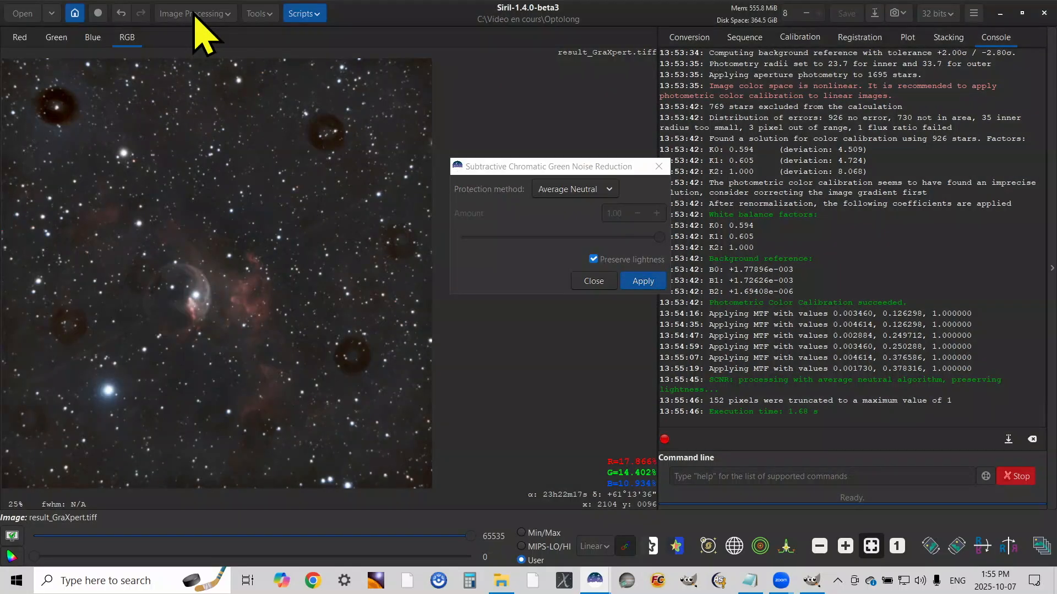
pyautogui.click(131, 79)
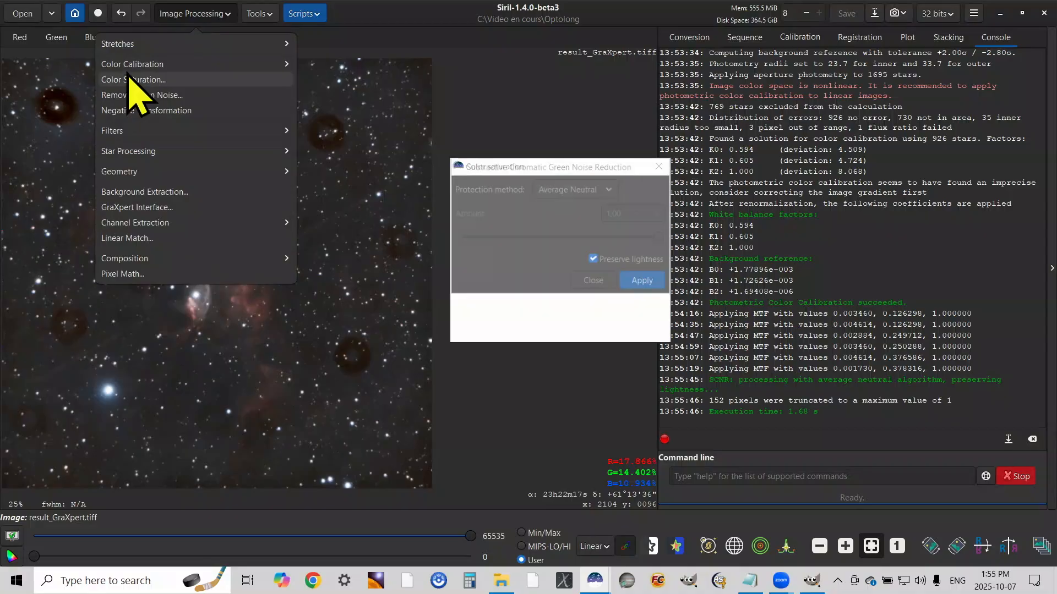
pyautogui.click(615, 208)
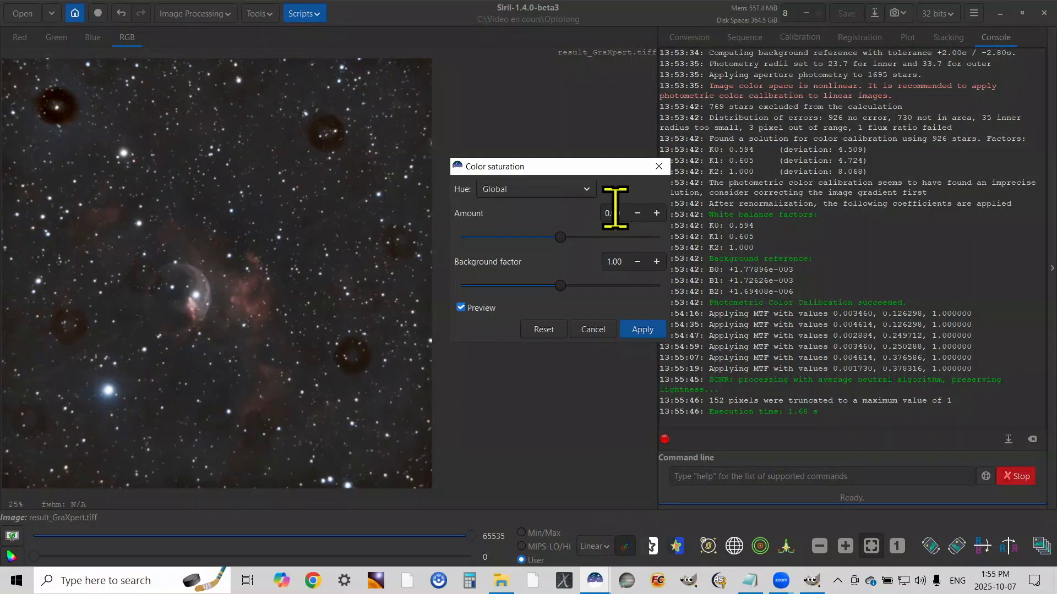
pyautogui.press('BackSpace')
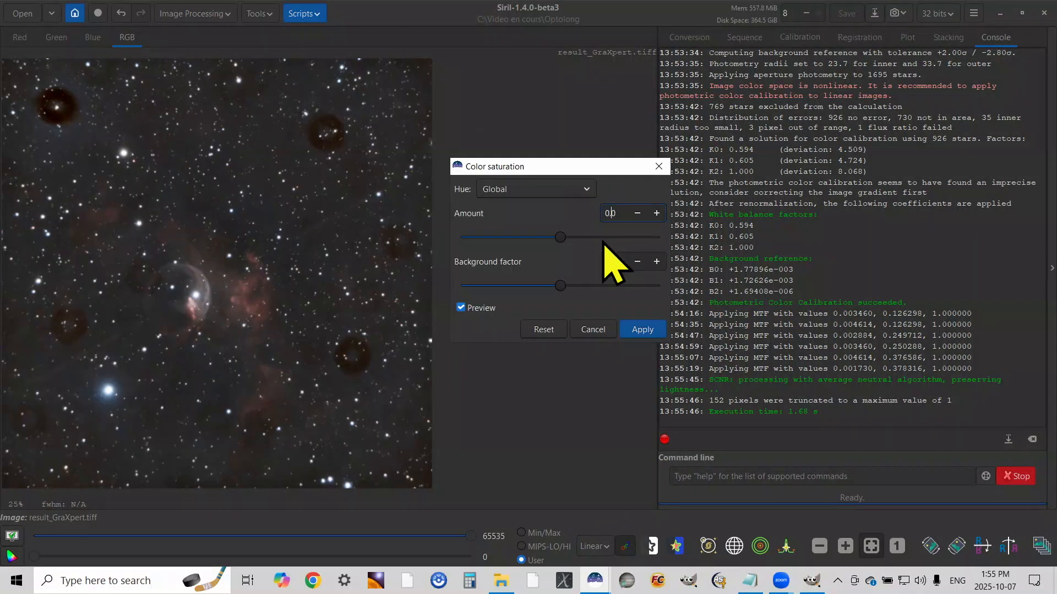
pyautogui.click(652, 332)
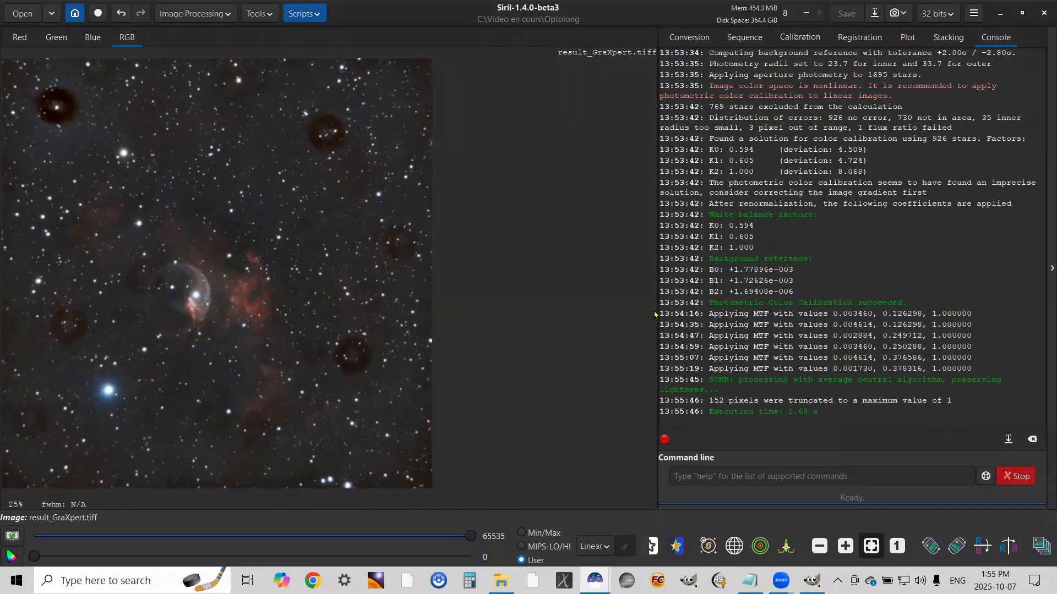
# Save the Optolong image as the 32-bit file result_GraXpert_Siril.tiff in the Optolong folder
pyautogui.click(875, 14)
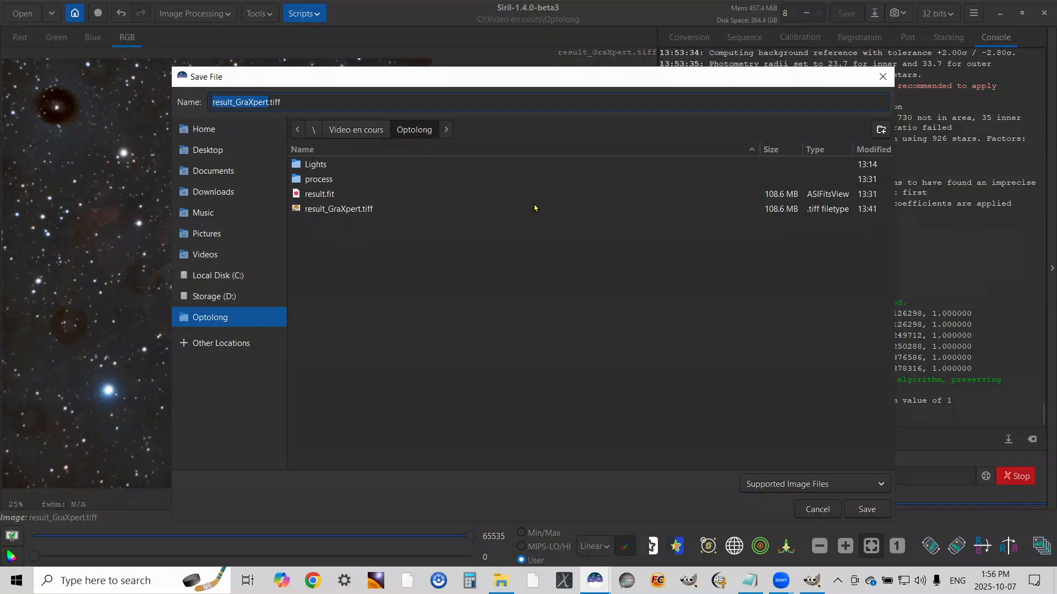
pyautogui.click(269, 103)
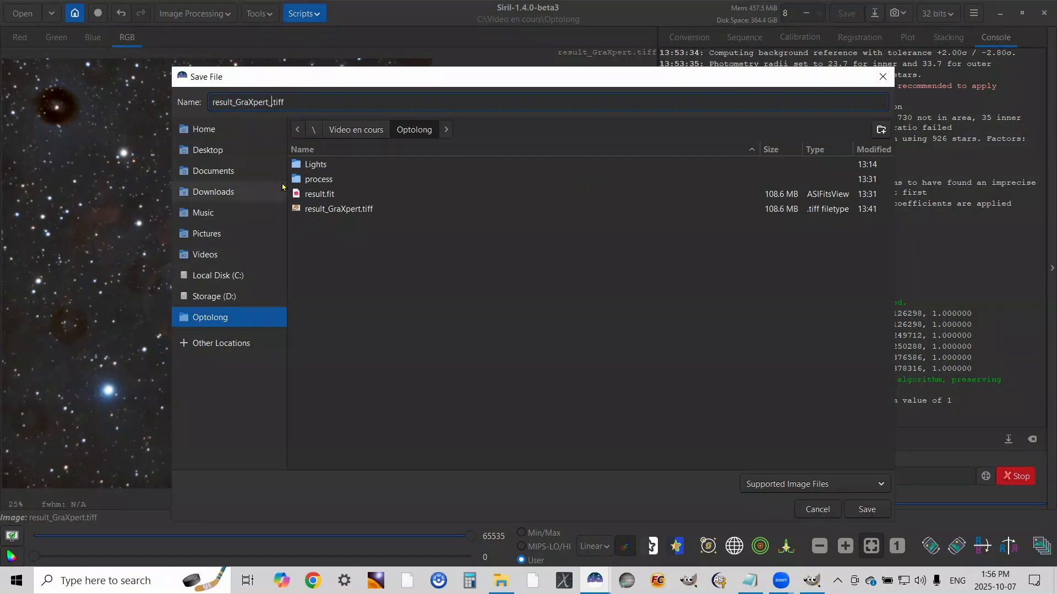
pyautogui.write('_Siril')
pyautogui.press('Return')
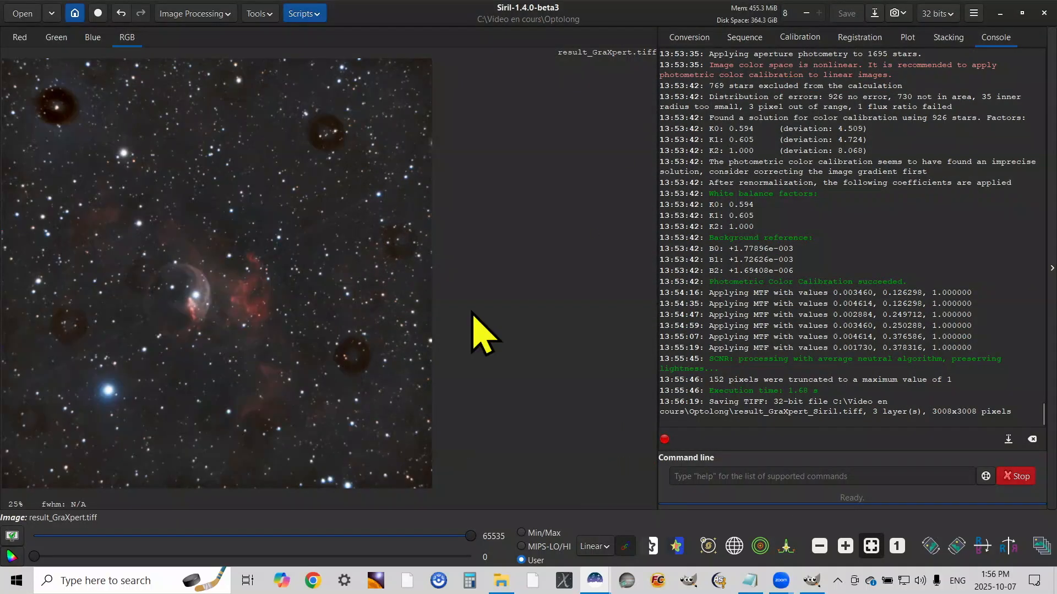
# Quit Siril, switch to GIMP and open result_GraXpert_Siril.tiff from the Svbony folder on the C: drive
pyautogui.hotkey('ctrl', 'q')
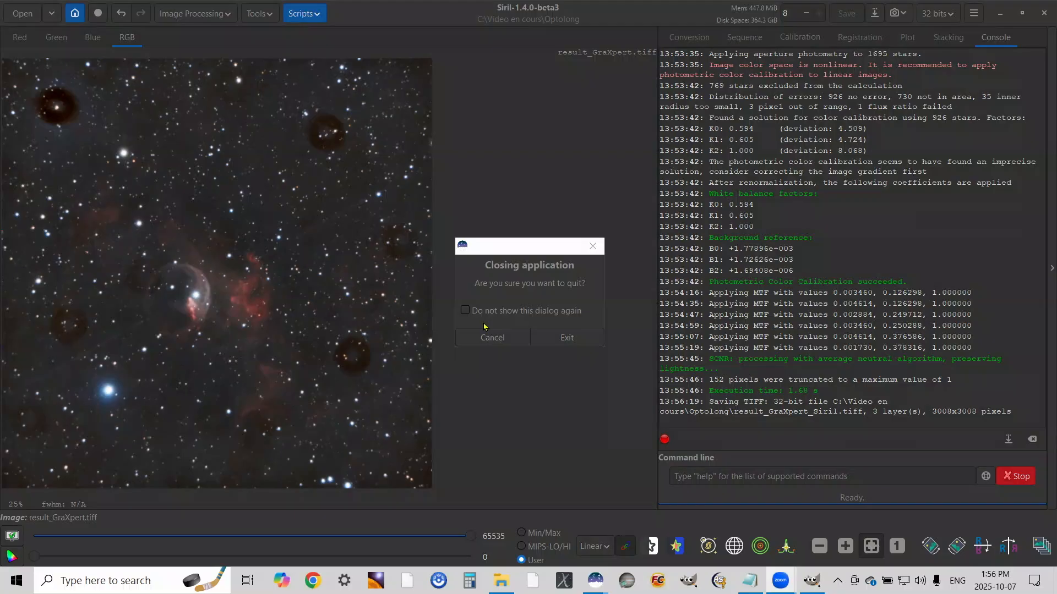
pyautogui.click(567, 339)
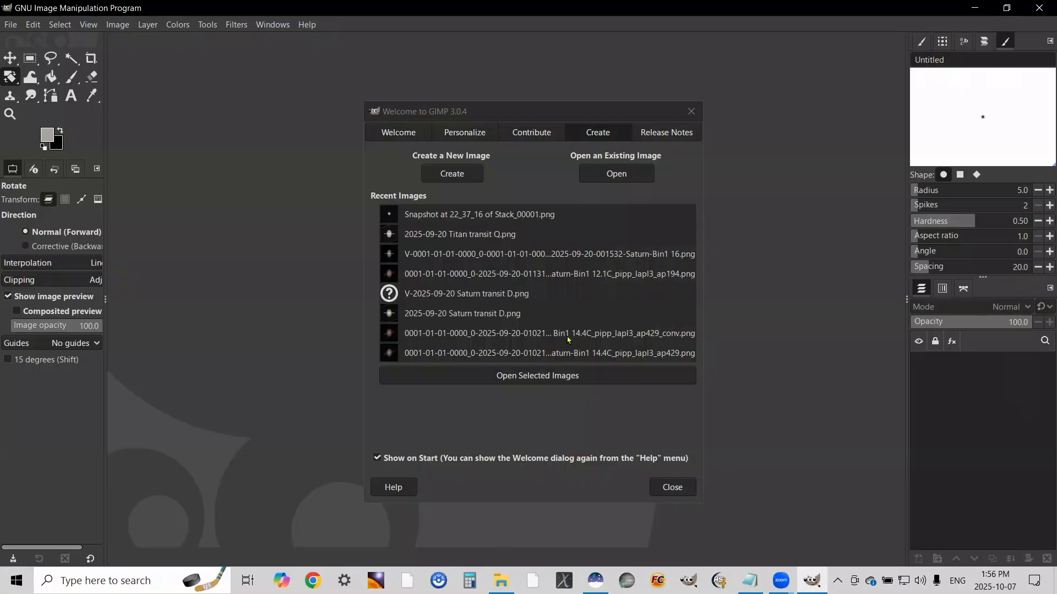
pyautogui.click(12, 26)
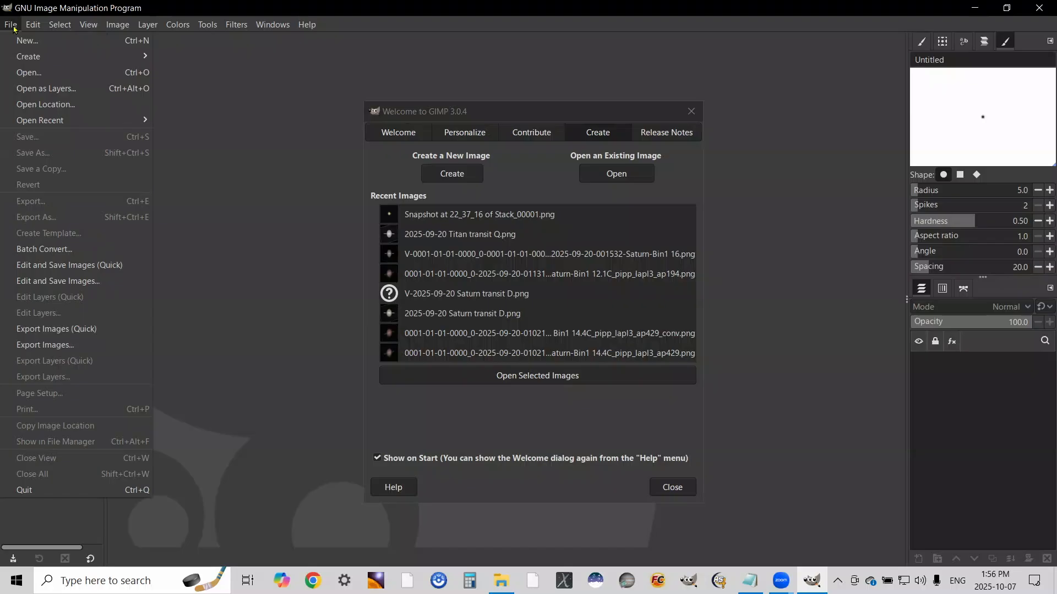
pyautogui.click(24, 73)
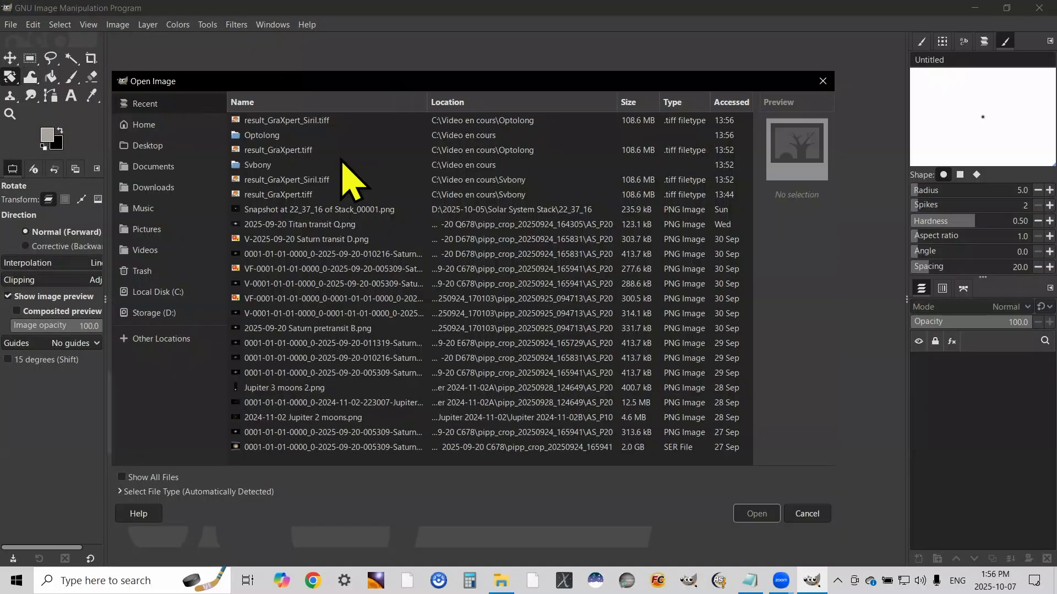
pyautogui.click(171, 293)
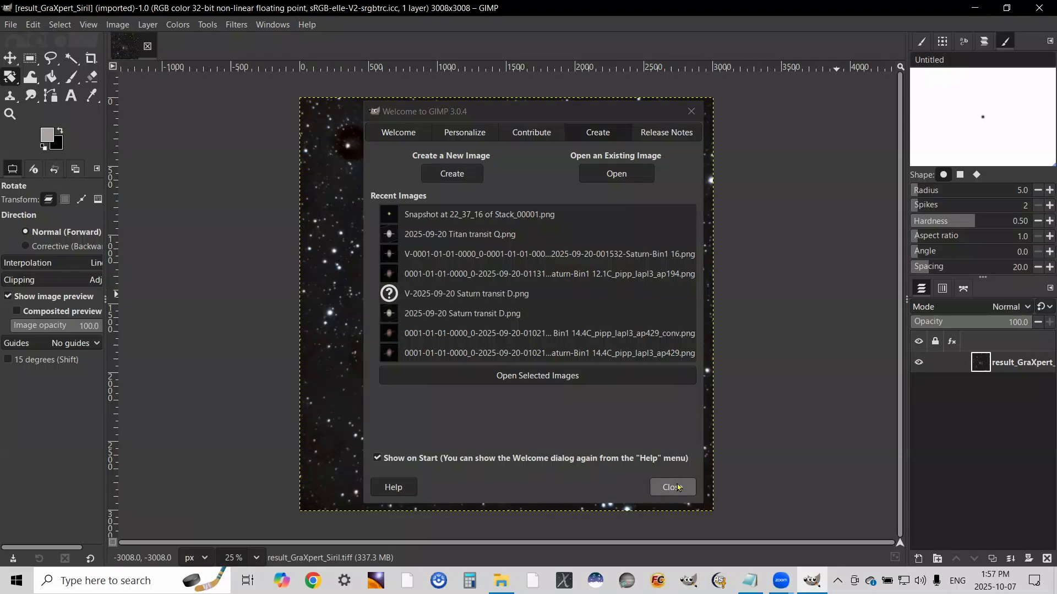
pyautogui.click(679, 487)
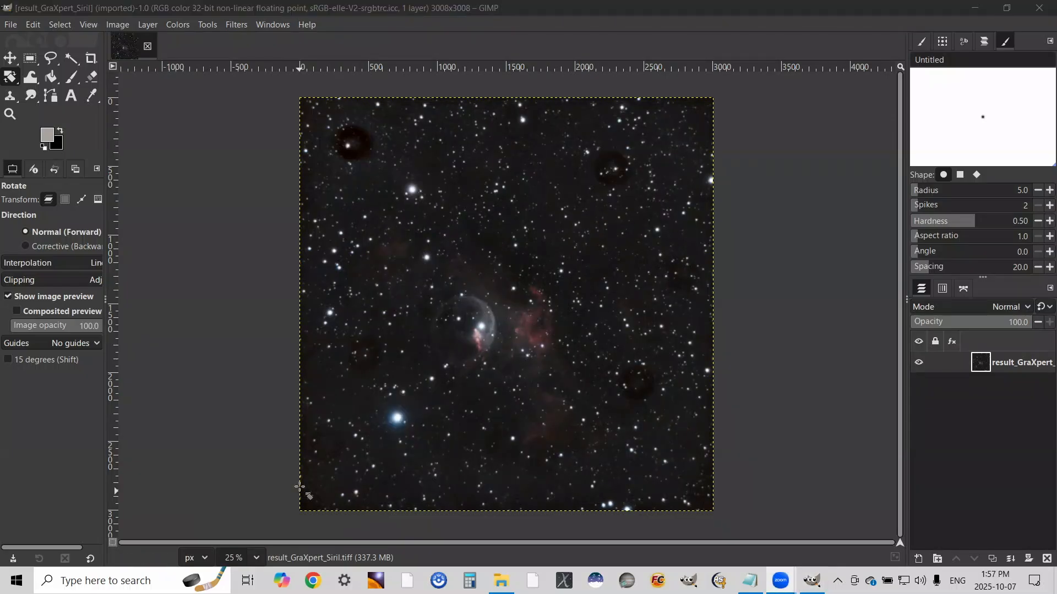
# Sharpen the Svbony image with Unsharp Mask at radius 5.000 and amount 0.500, comparing before and after in split view
pyautogui.click(237, 27)
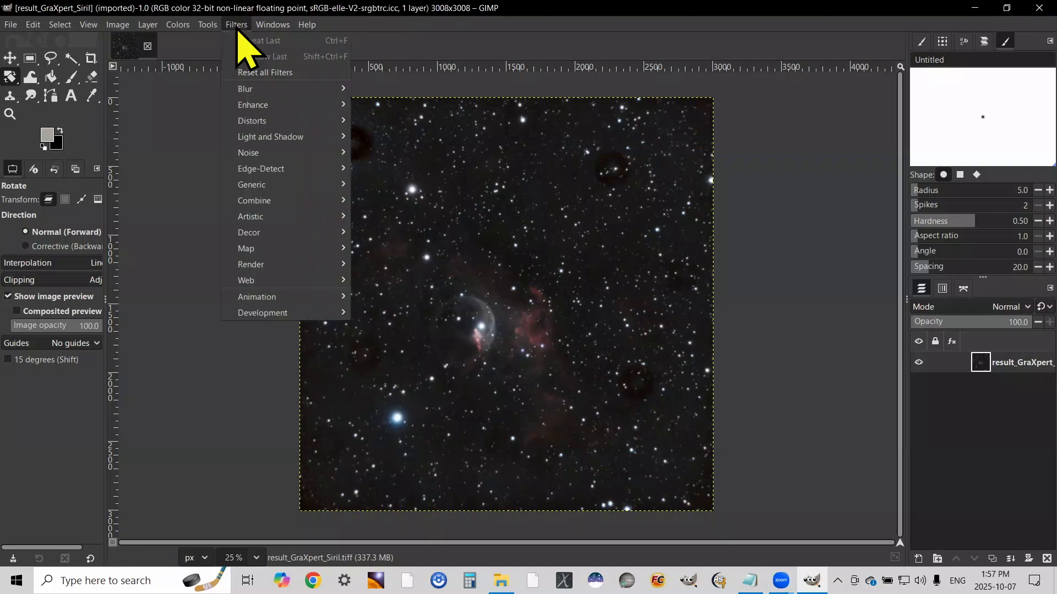
pyautogui.moveTo(264, 105)
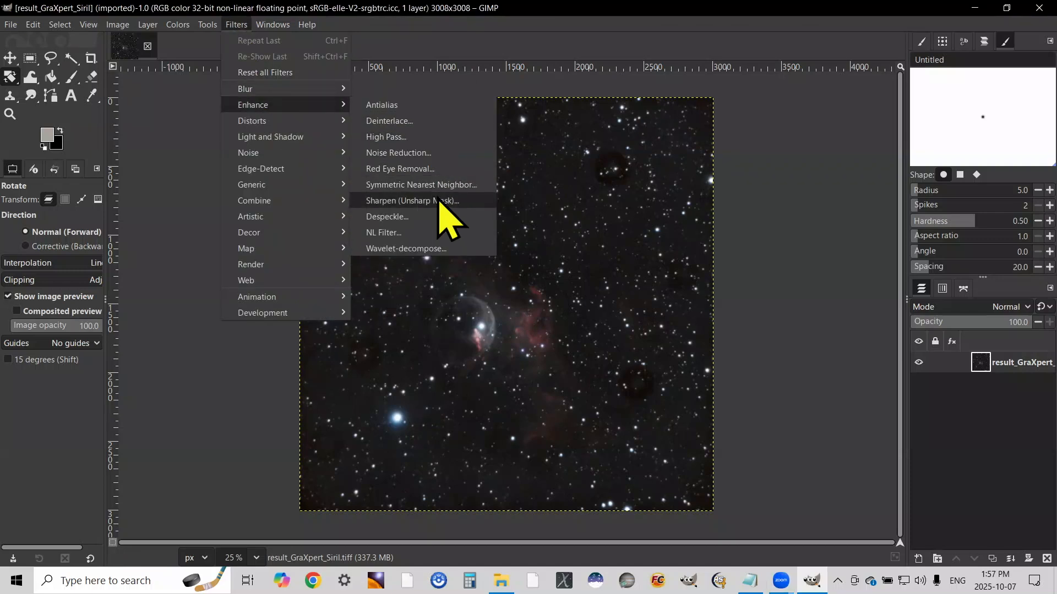
pyautogui.click(440, 201)
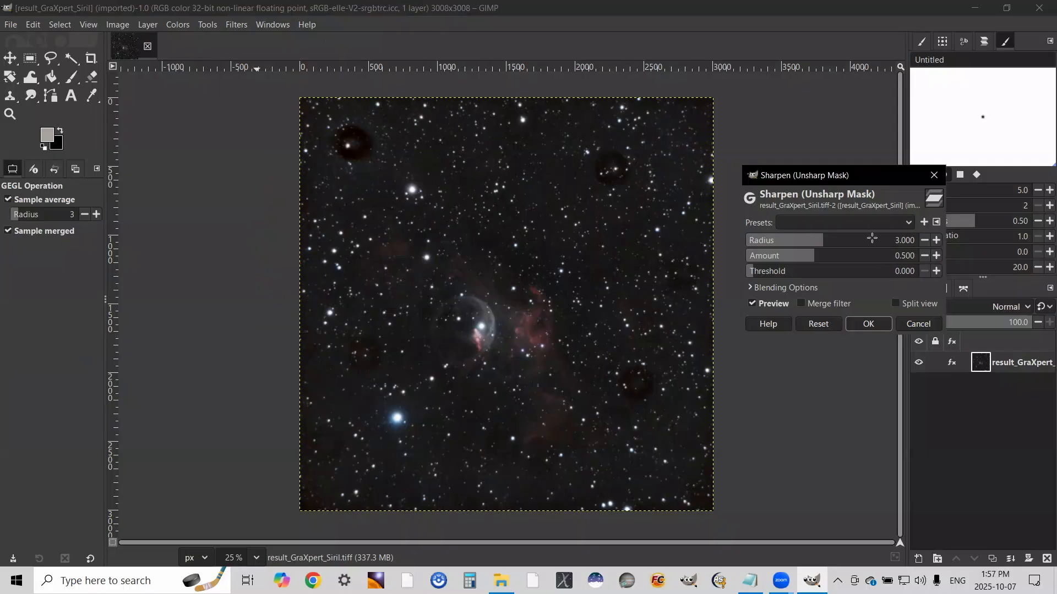
pyautogui.doubleClick(907, 240)
pyautogui.write('4.5')
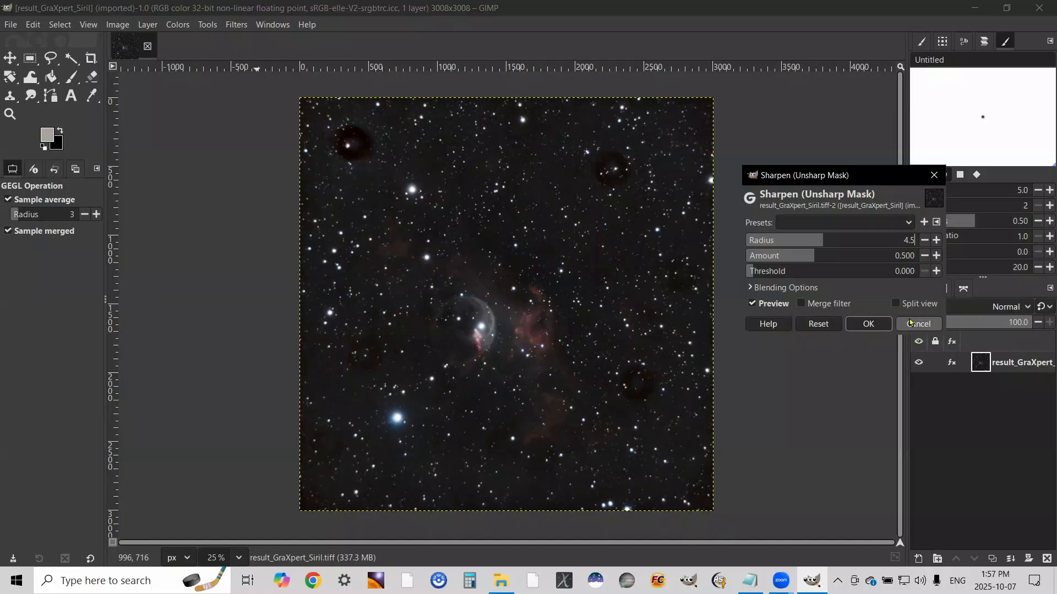
pyautogui.press('Return')
pyautogui.click(896, 304)
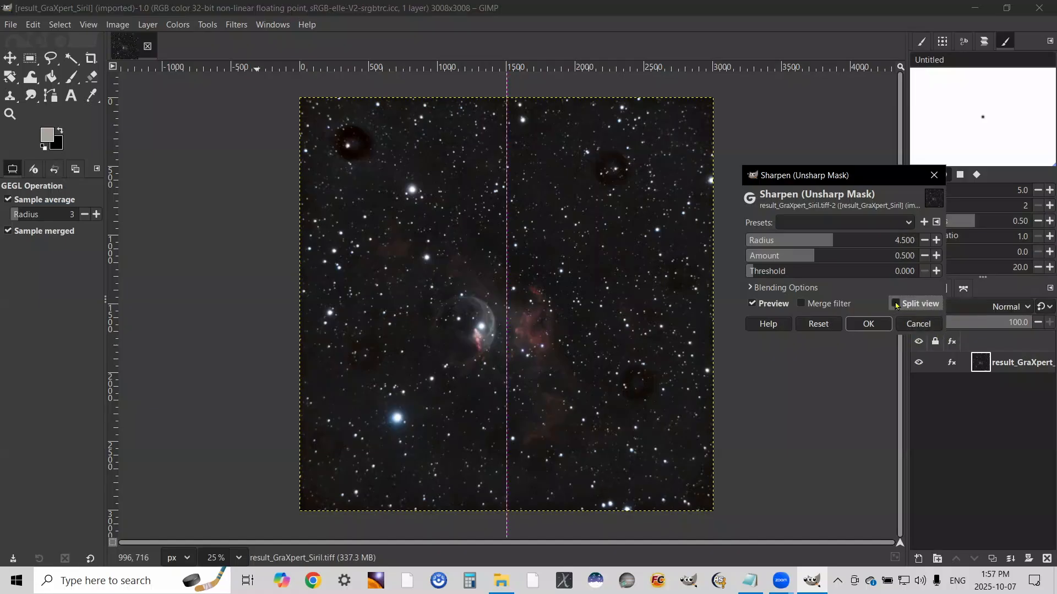
pyautogui.moveTo(507, 258); pyautogui.dragTo(589, 263)
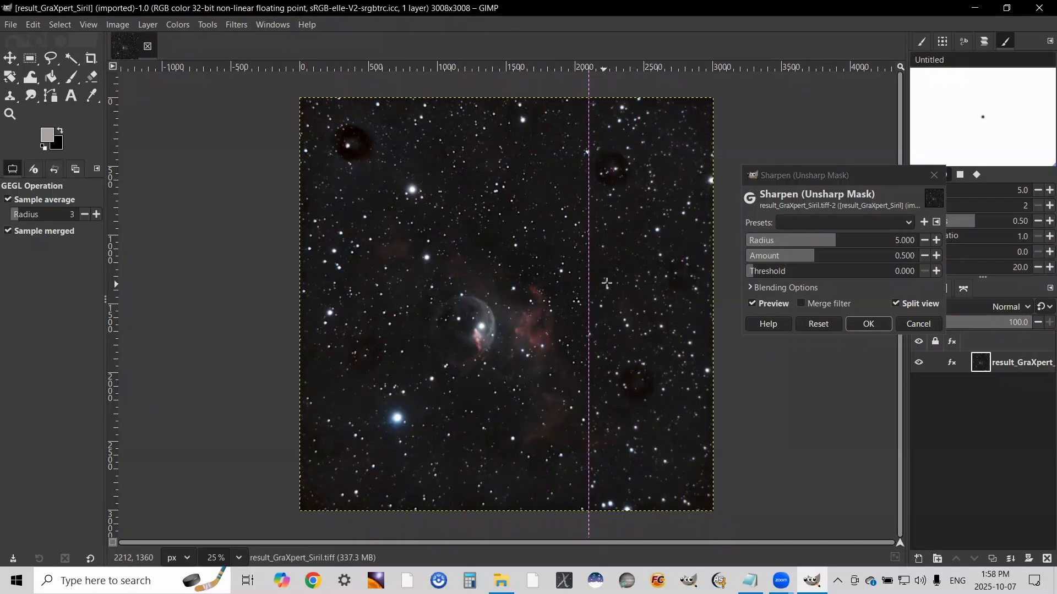
pyautogui.click(877, 326)
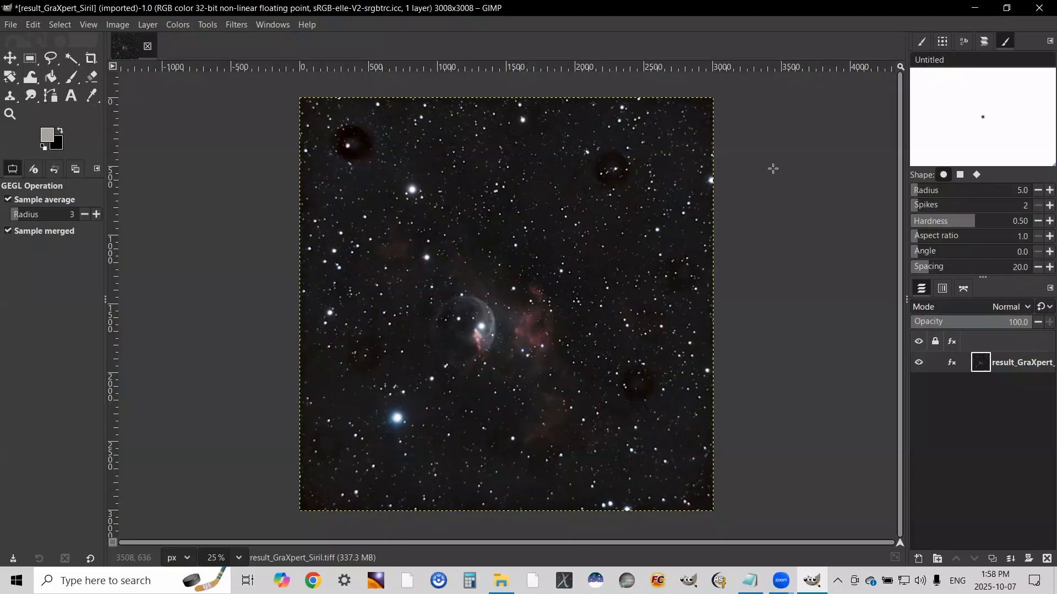
# Open the Curves adjustment for the Svbony image and move its dialog clear of the nebula
pyautogui.click(178, 25)
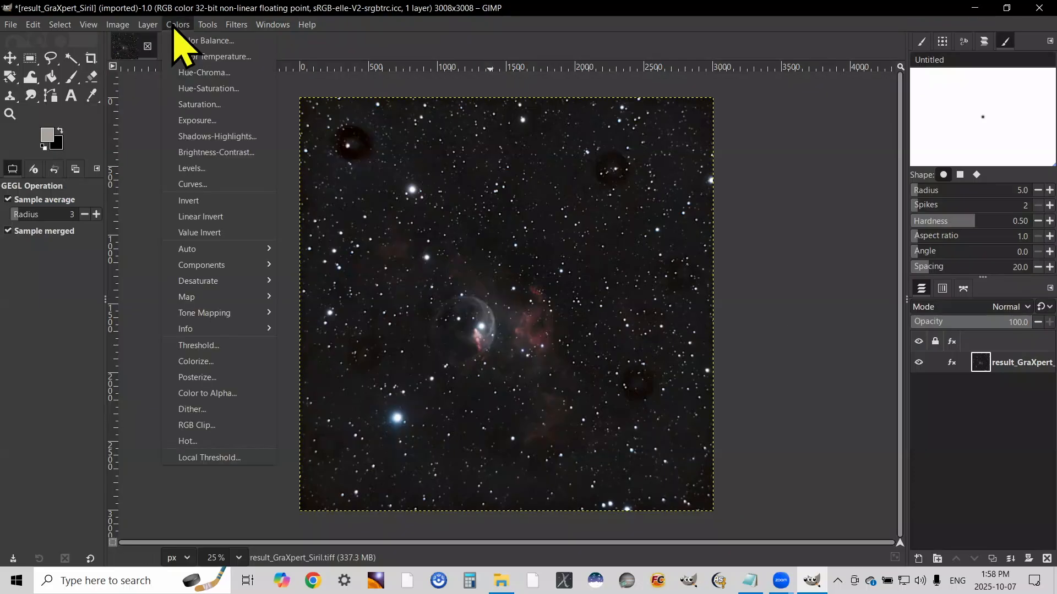
pyautogui.click(190, 185)
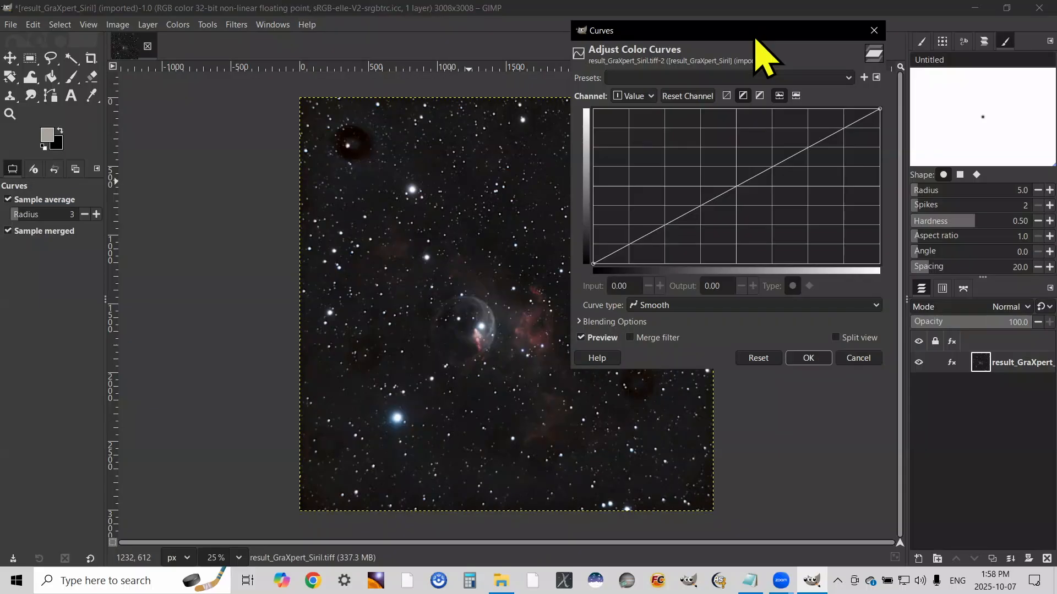
pyautogui.moveTo(755, 39); pyautogui.dragTo(897, 55)
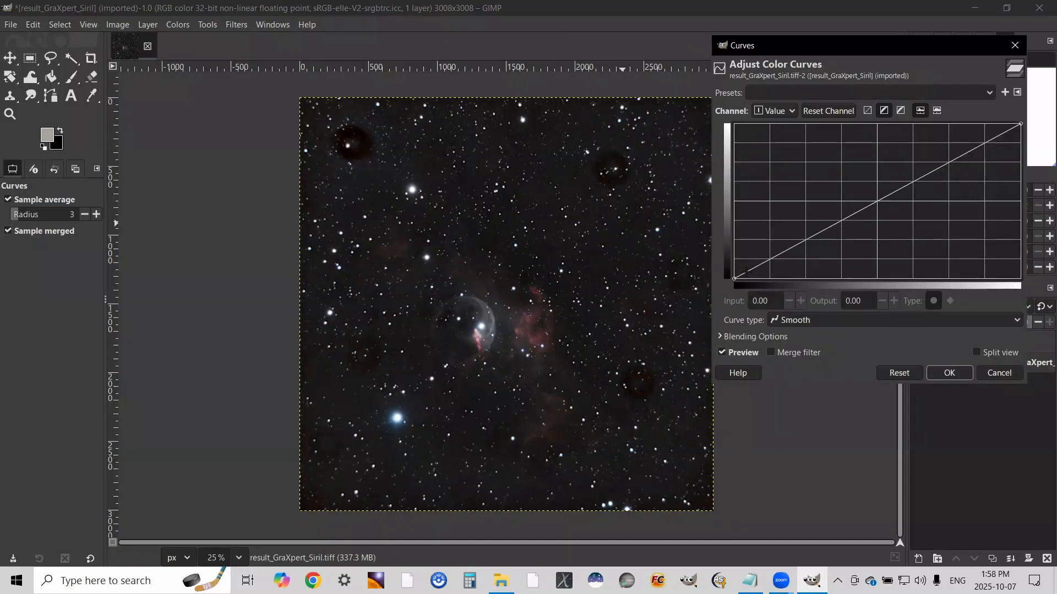
pyautogui.click(770, 259)
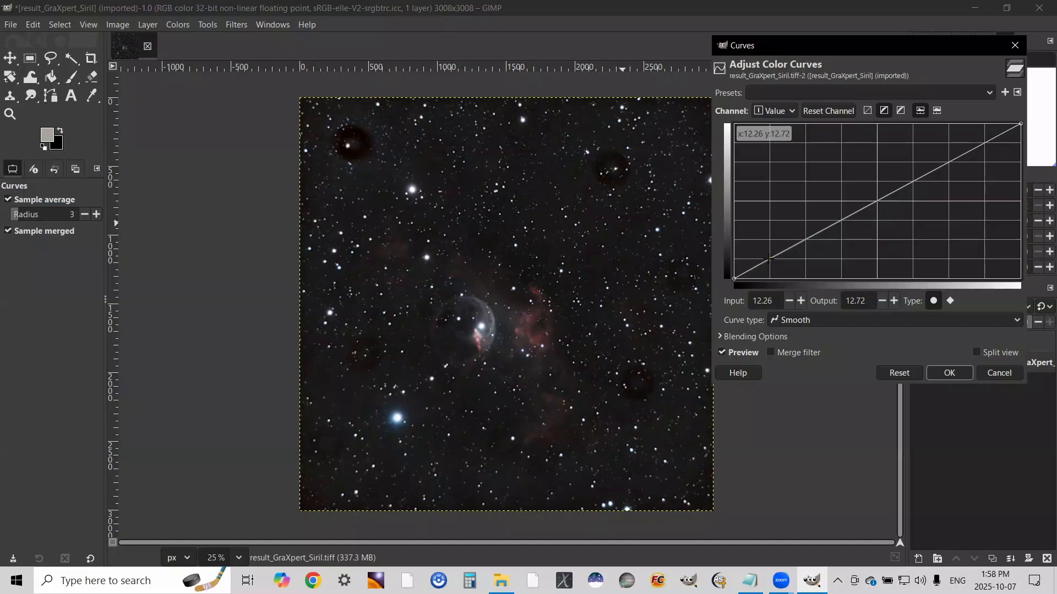
pyautogui.moveTo(770, 259); pyautogui.dragTo(768, 269)
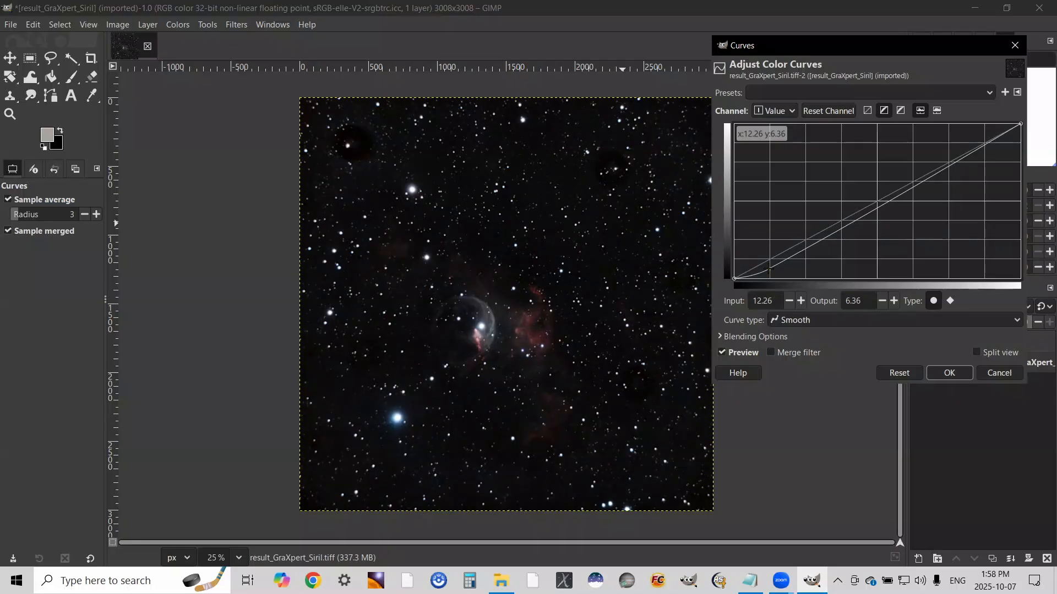
pyautogui.moveTo(769, 269); pyautogui.dragTo(769, 258)
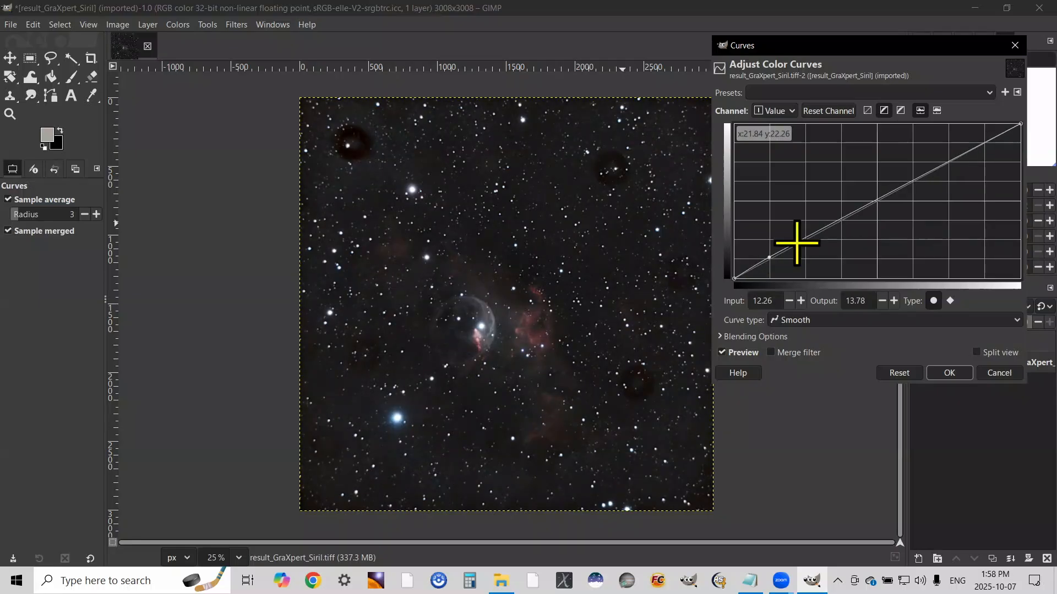
pyautogui.click(899, 372)
# Apply an S-shaped Value curve that darkens the shadows and brightens the highlights, with a highlight point at input 74.71, output 94.70
pyautogui.click(805, 245)
pyautogui.moveTo(806, 245); pyautogui.dragTo(807, 266)
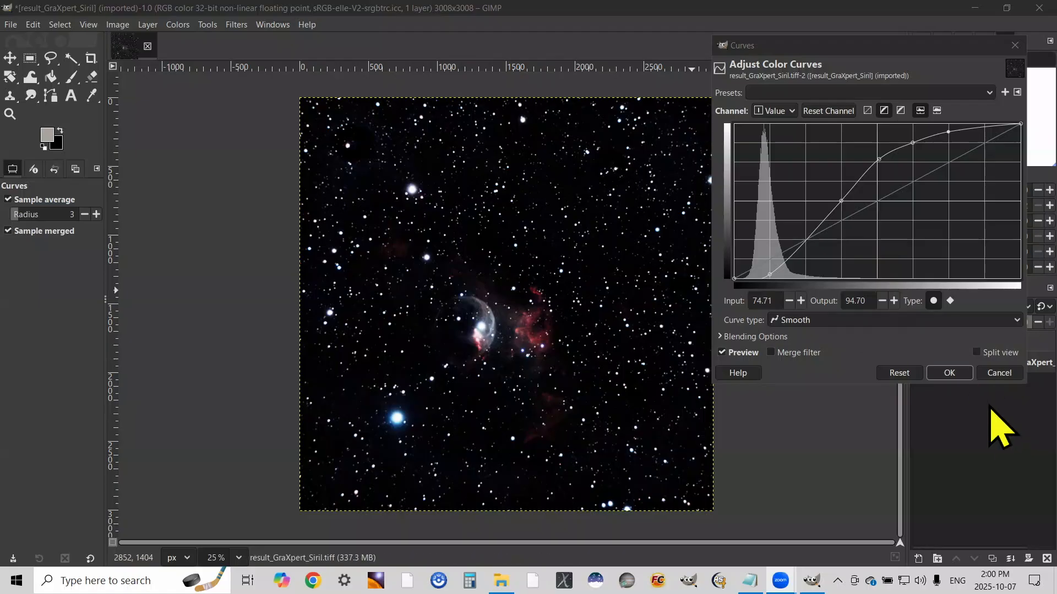
pyautogui.click(958, 374)
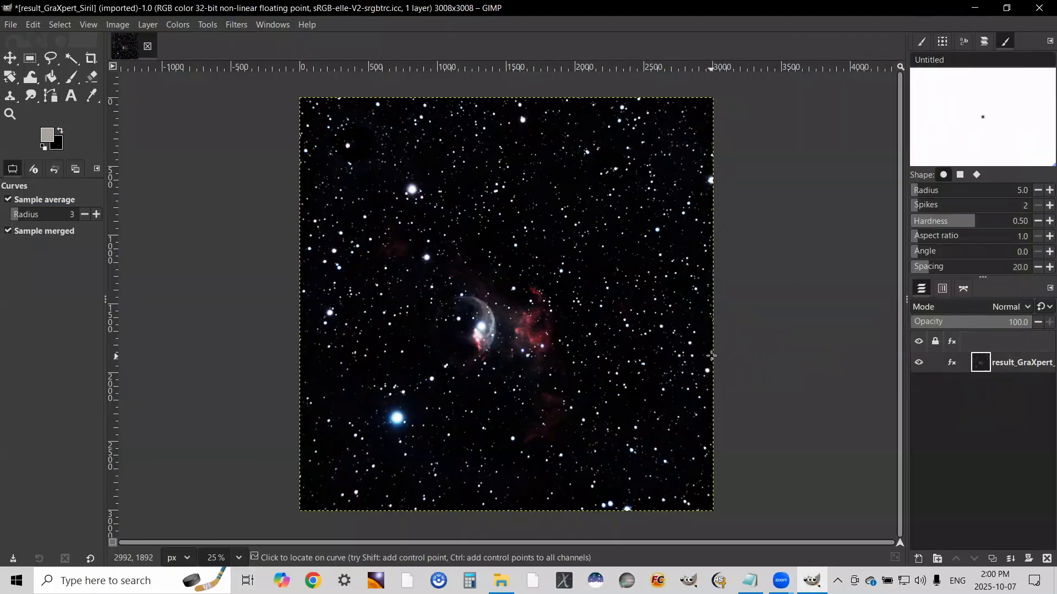
# Increase the Svbony image's saturation with a scale of 1.5, comparing before and after in split view
pyautogui.click(178, 24)
pyautogui.click(209, 105)
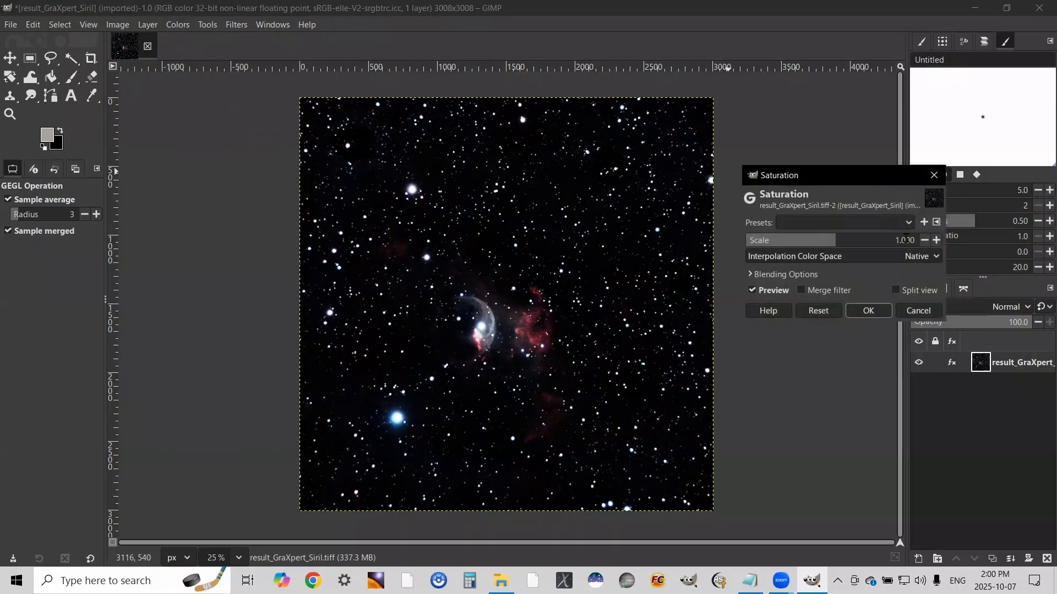
pyautogui.click(905, 240)
pyautogui.write('1.5')
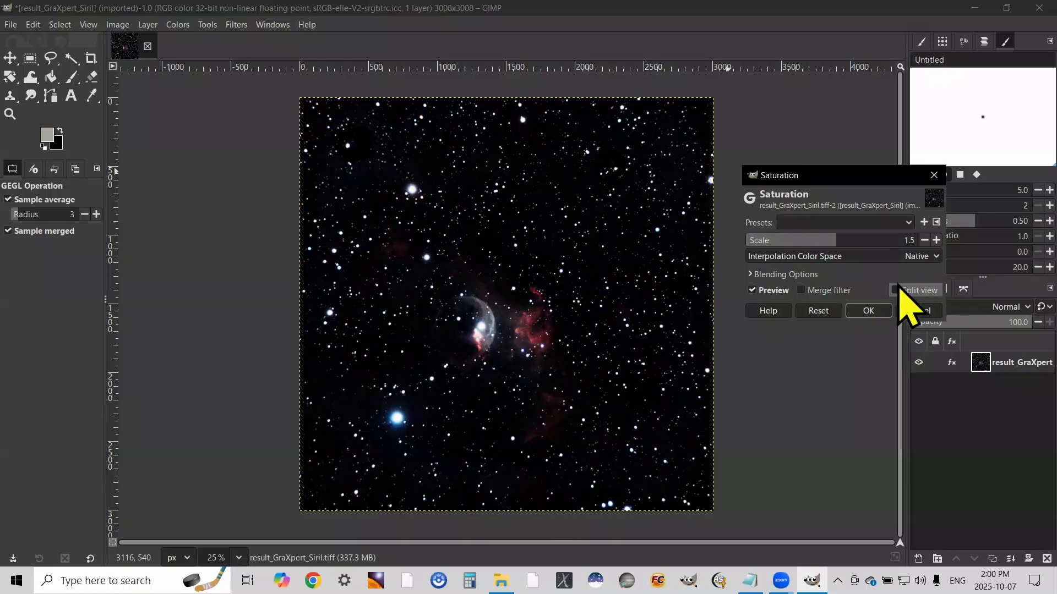
pyautogui.click(896, 290)
pyautogui.moveTo(505, 258); pyautogui.dragTo(647, 284)
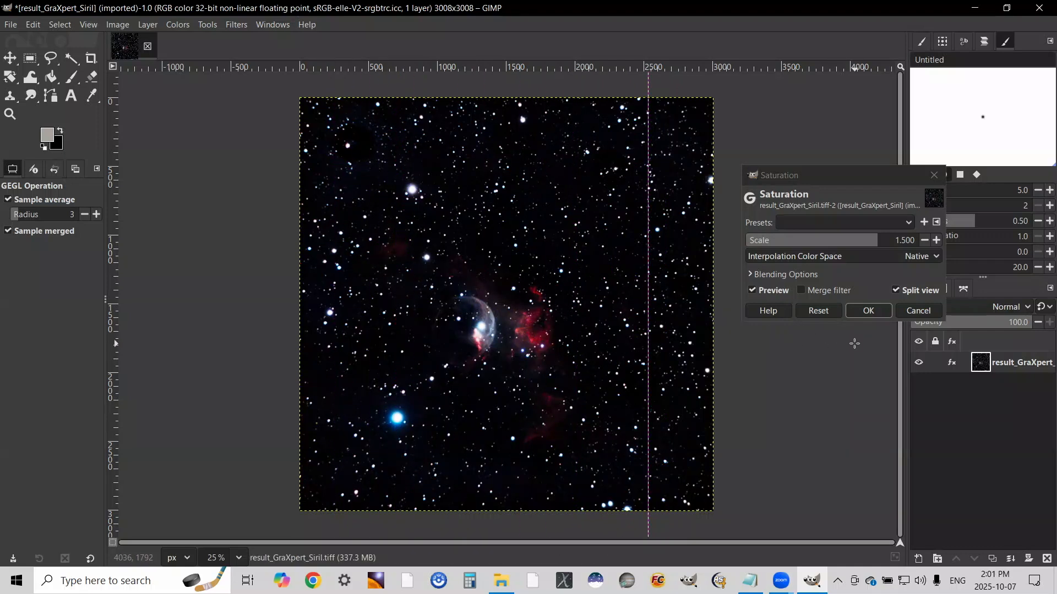
pyautogui.click(868, 311)
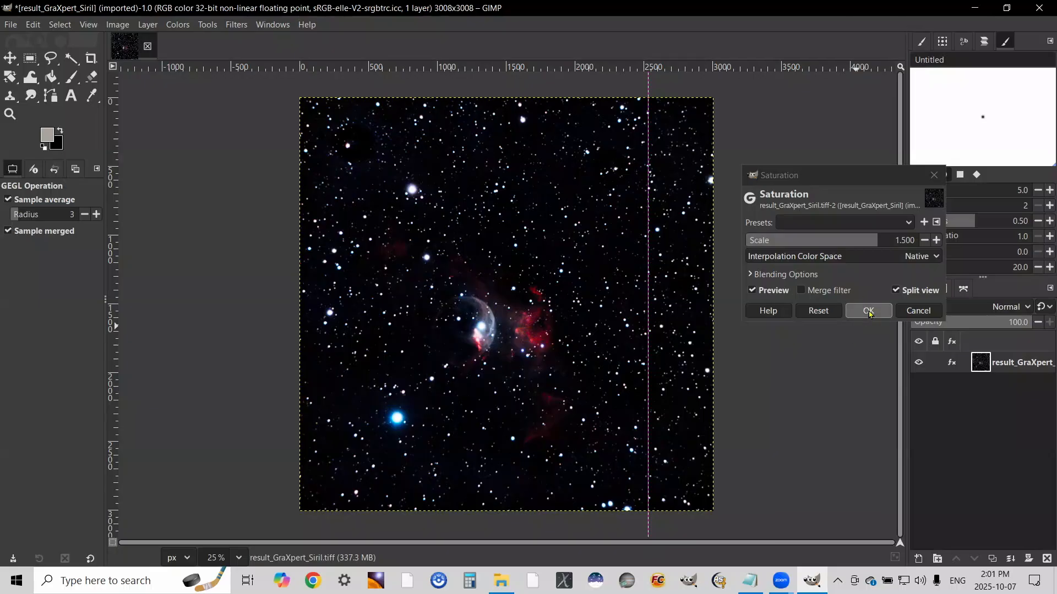
# Export the Svbony image as the uncompressed TIFF result_GraXpert_Siril_gimp.tiff in the Svbony folder
pyautogui.click(10, 25)
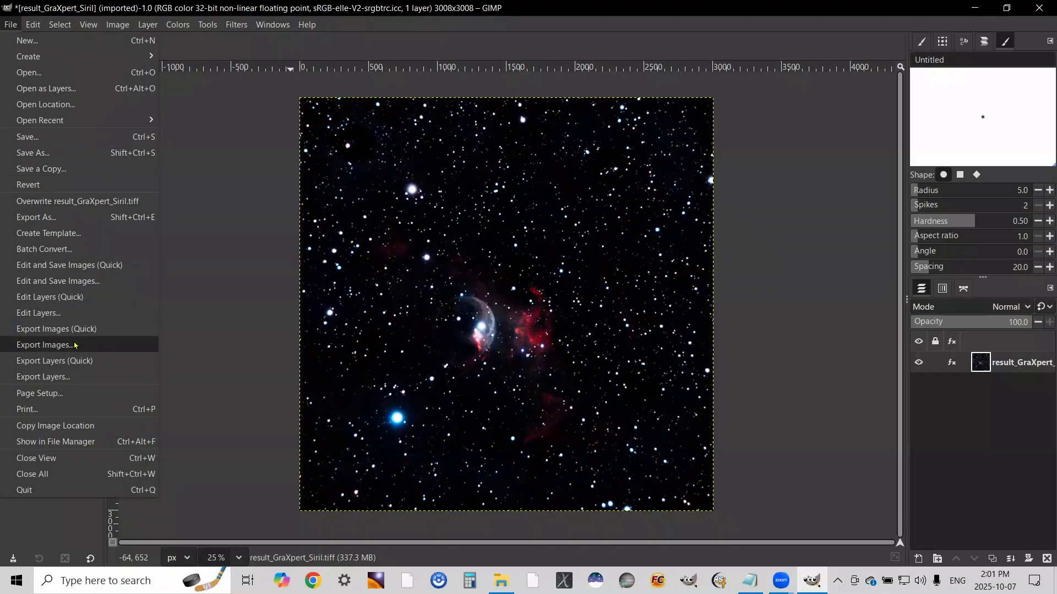
pyautogui.click(49, 217)
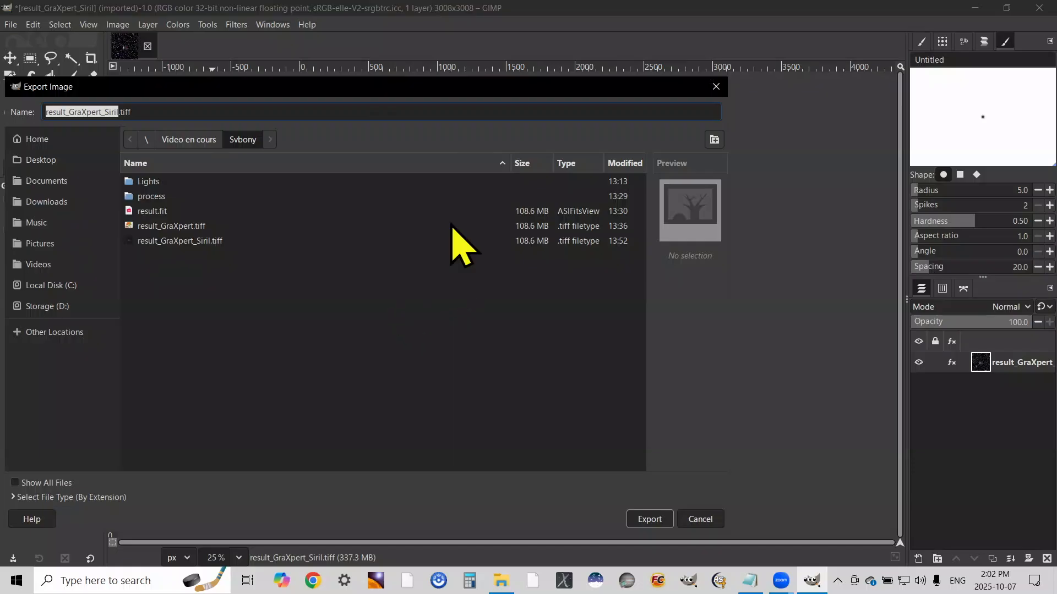
pyautogui.click(119, 112)
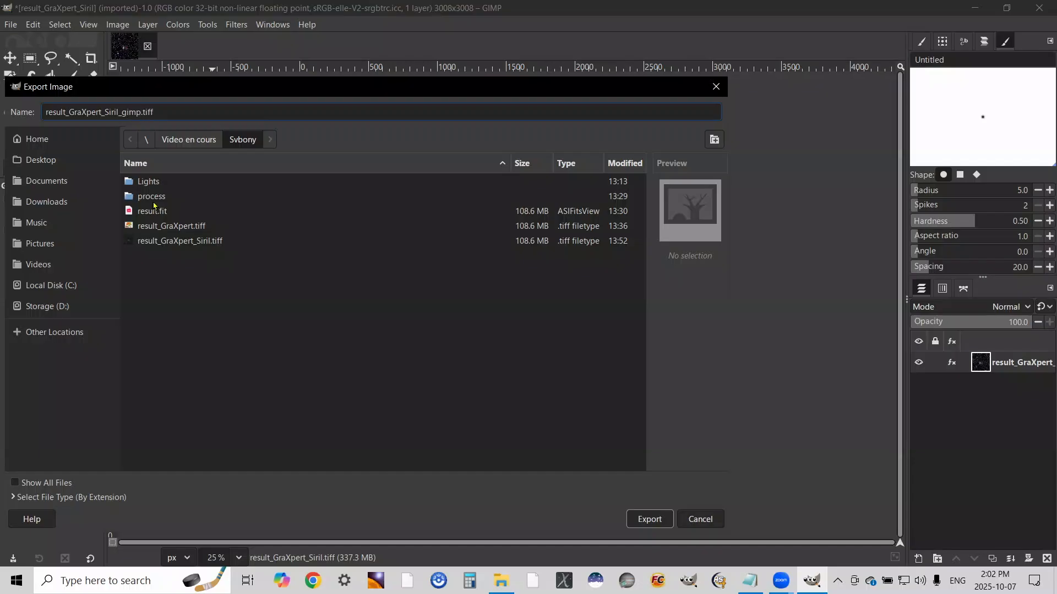
pyautogui.click(647, 520)
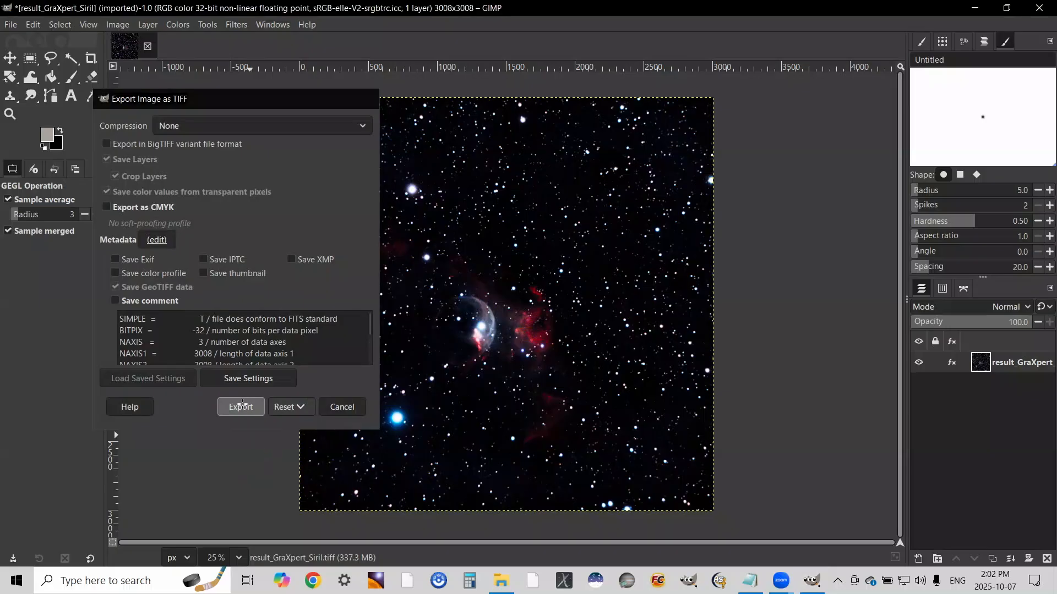
pyautogui.click(241, 407)
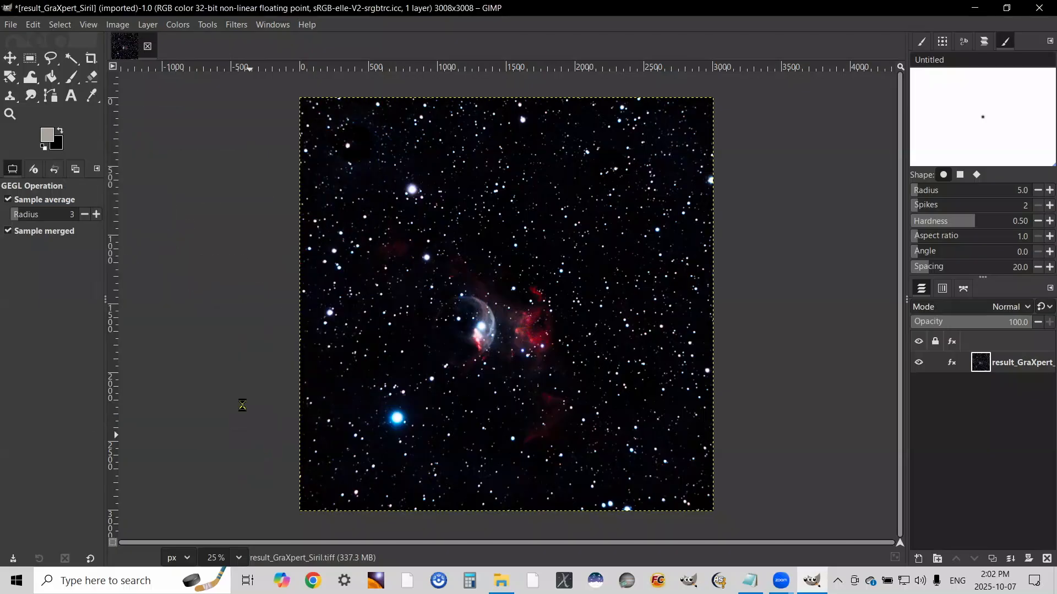
# Export the Svbony image also as a JPEG named result_GraXpert_Siril_gimp.jpg in the Svbony folder
pyautogui.click(11, 24)
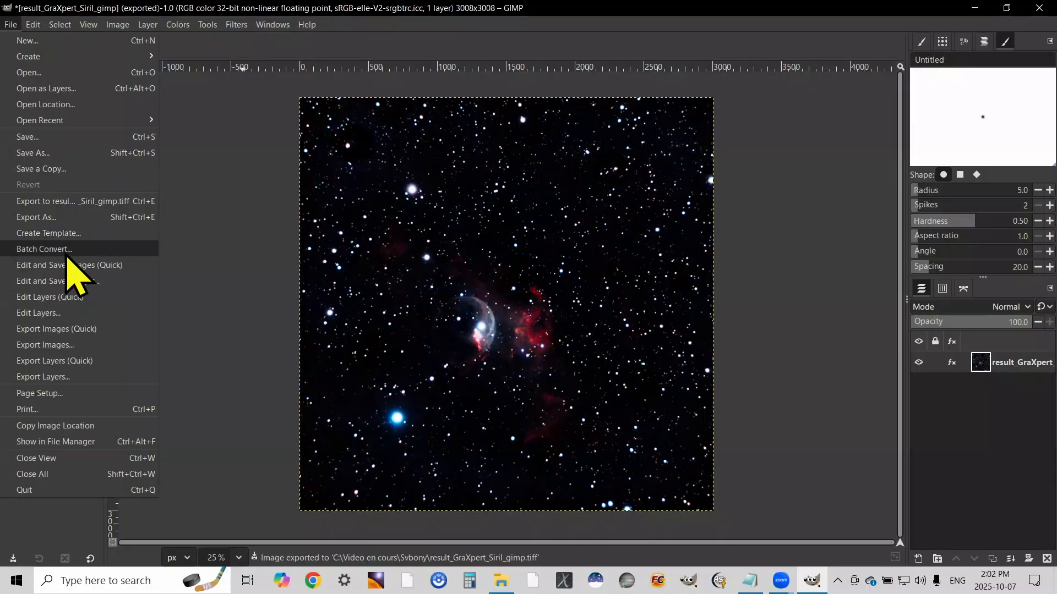
pyautogui.click(65, 217)
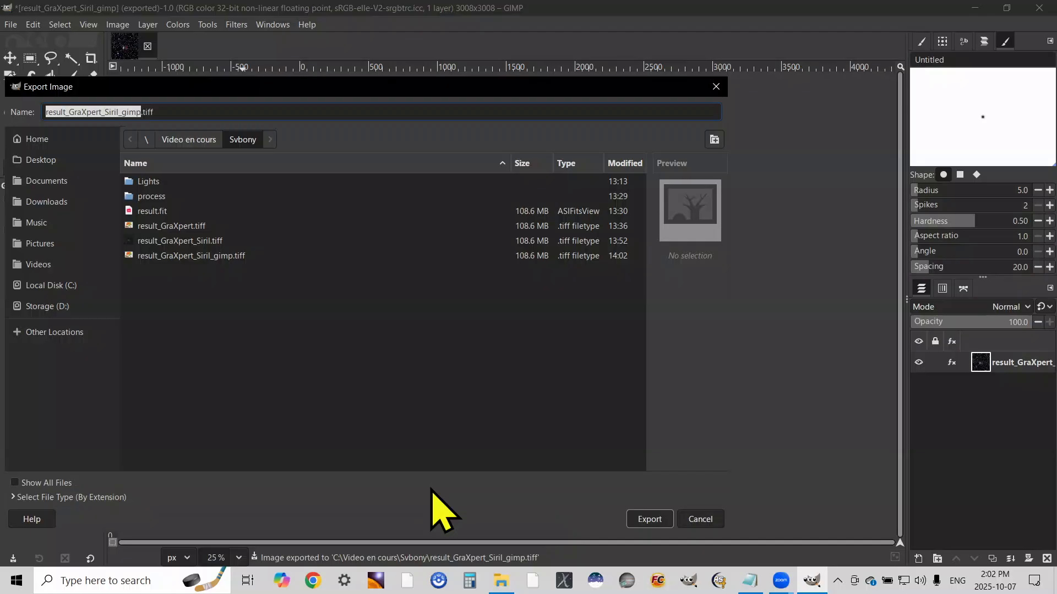
pyautogui.click(110, 497)
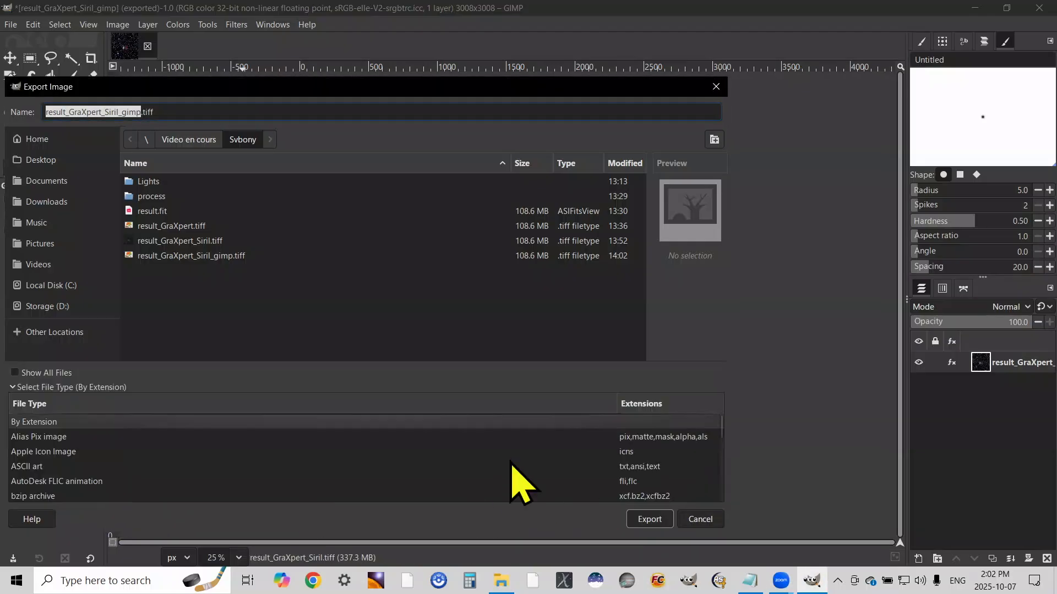
pyautogui.scroll(-3, 518, 484)
pyautogui.scroll(-10, 526, 485)
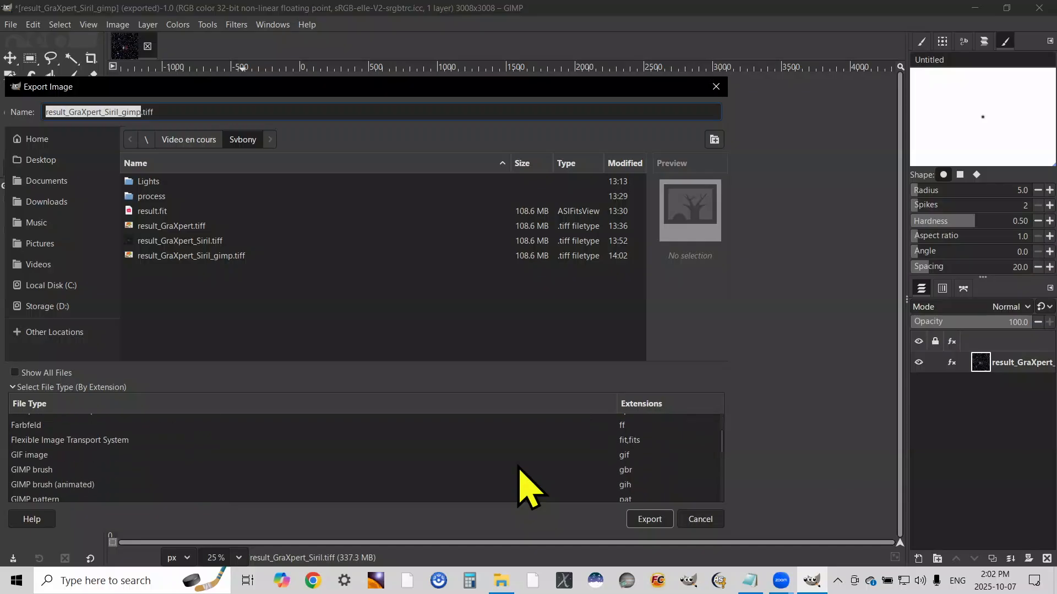
pyautogui.click(520, 461)
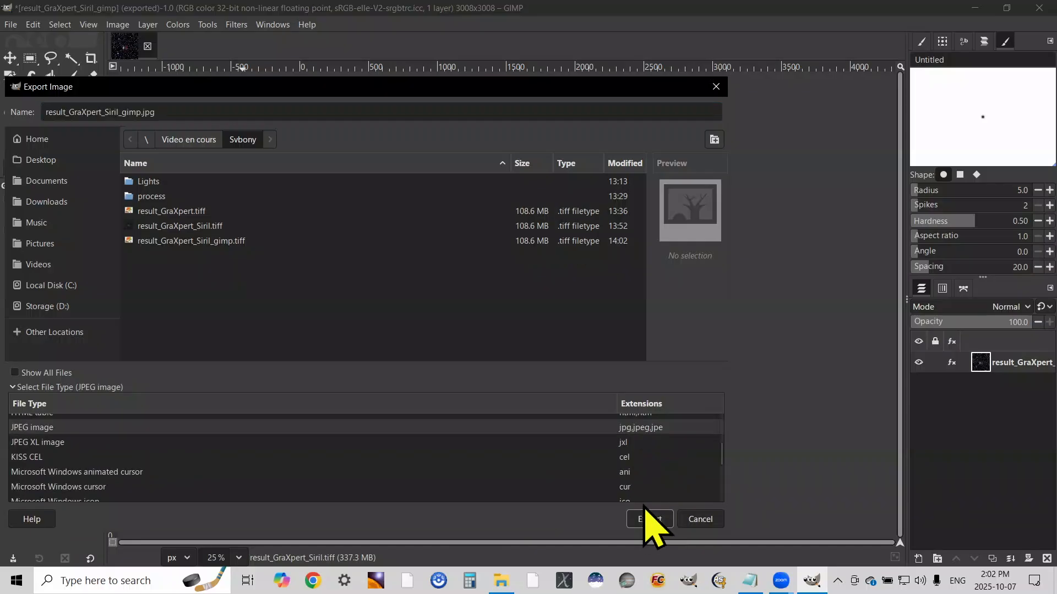
pyautogui.click(647, 520)
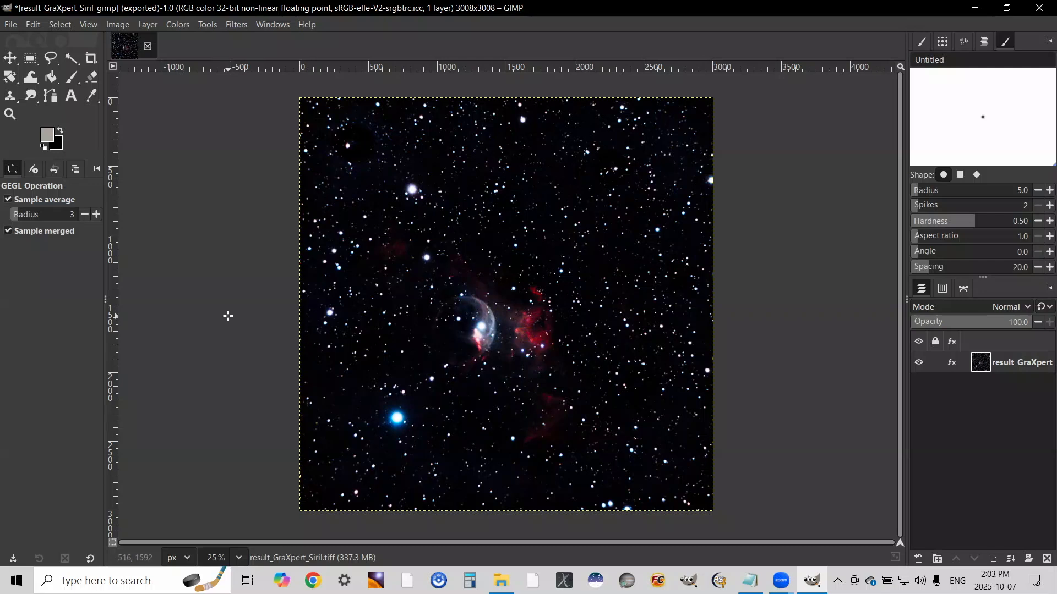
pyautogui.click(398, 453)
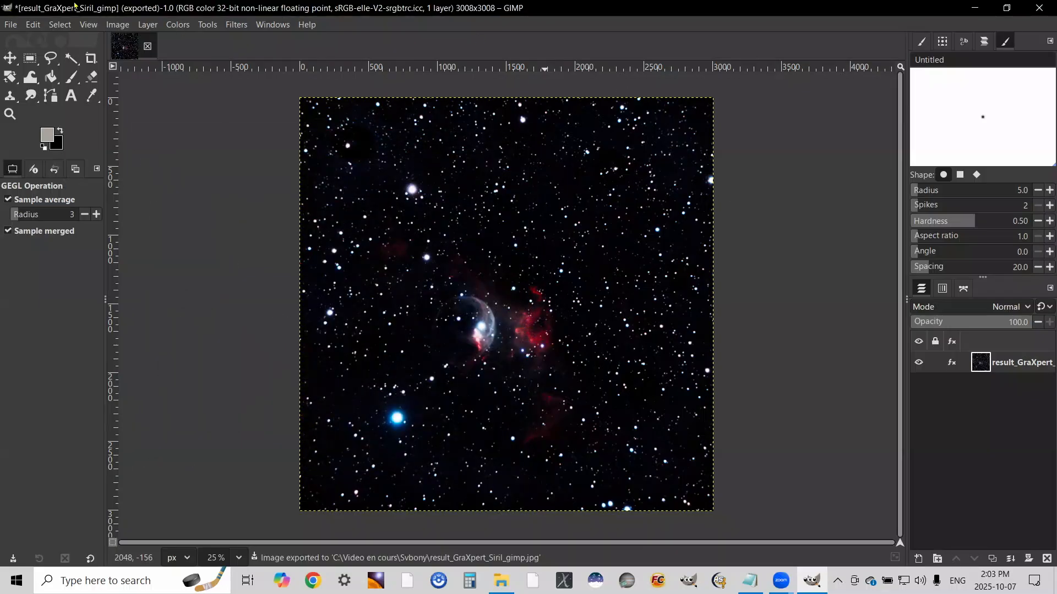
pyautogui.click(934, 432)
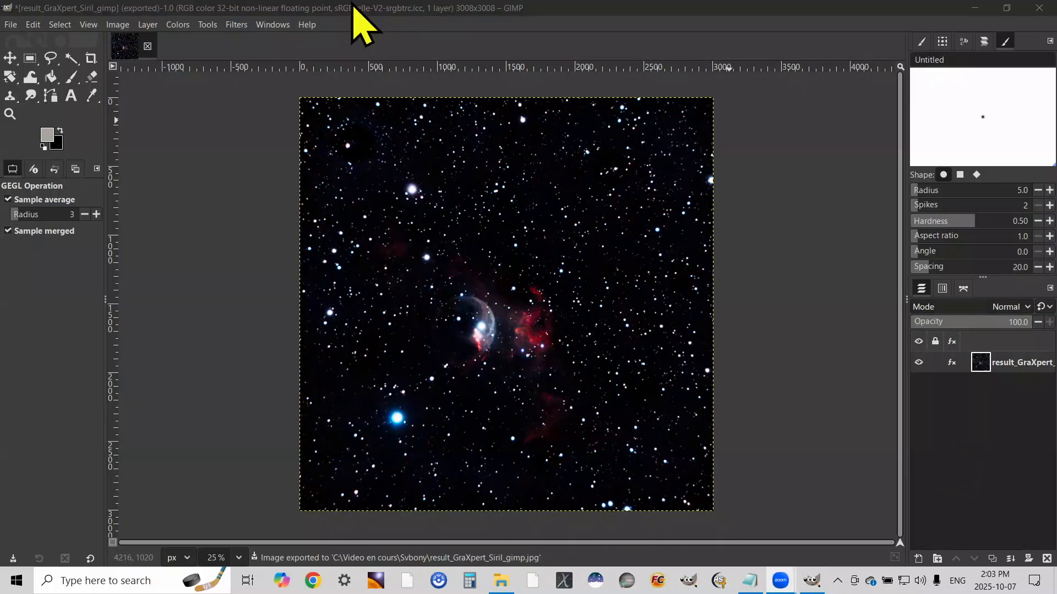
# Open result_GraXpert_Siril.tiff from the Optolong folder as a new image
pyautogui.click(10, 25)
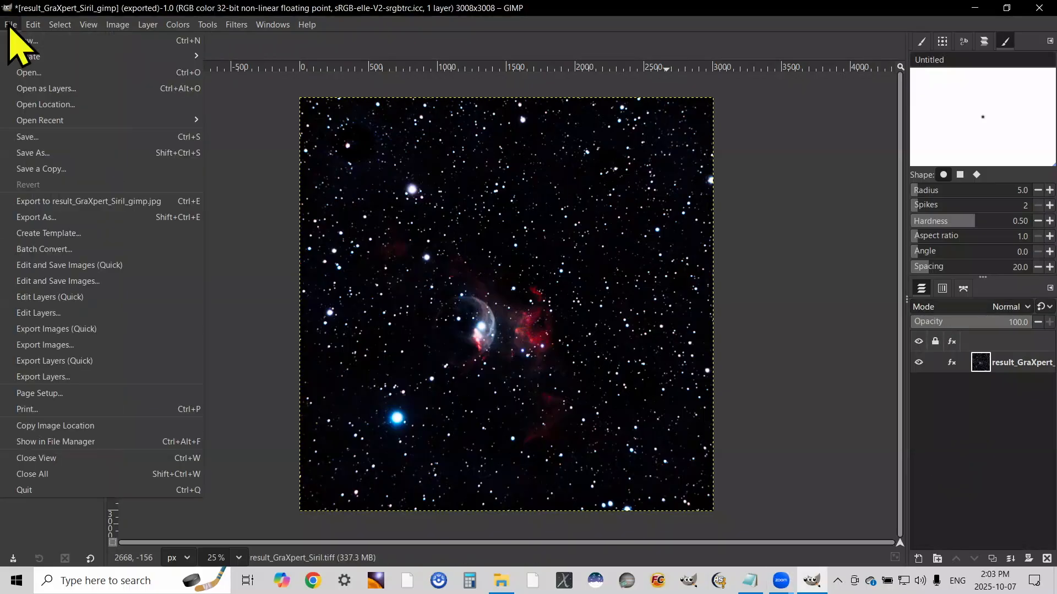
pyautogui.click(35, 74)
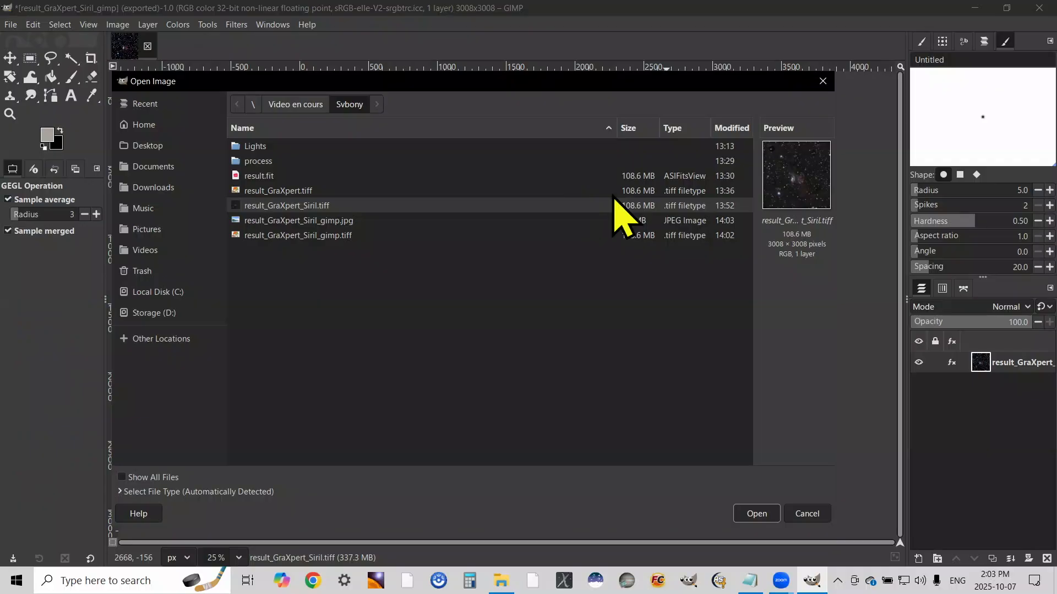
pyautogui.click(300, 107)
pyautogui.doubleClick(264, 161)
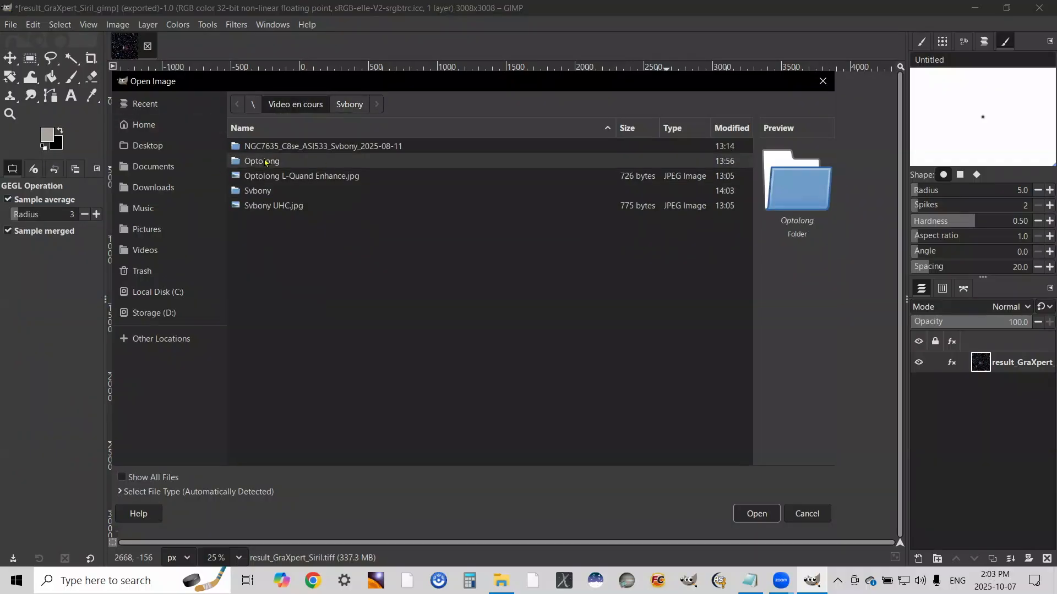
pyautogui.click(301, 206)
pyautogui.doubleClick(301, 205)
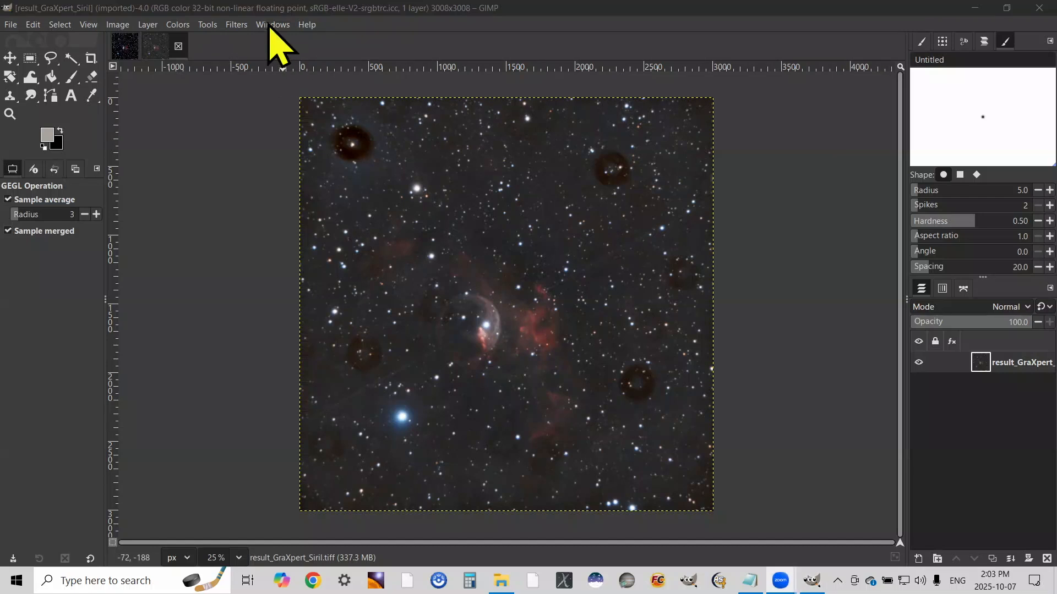
# Shape an S-shaped Value curve on the Optolong image with darker shadows and a highlight point at input 63.03, output 77.03, previewed in split view
pyautogui.hotkey('ctrl', 'shift', 'f')
pyautogui.click(868, 324)
pyautogui.click(177, 25)
pyautogui.click(195, 184)
pyautogui.moveTo(770, 258); pyautogui.dragTo(772, 279)
pyautogui.moveTo(841, 234); pyautogui.dragTo(841, 219)
pyautogui.moveTo(985, 142); pyautogui.dragTo(984, 136)
pyautogui.click(947, 153)
pyautogui.click(977, 353)
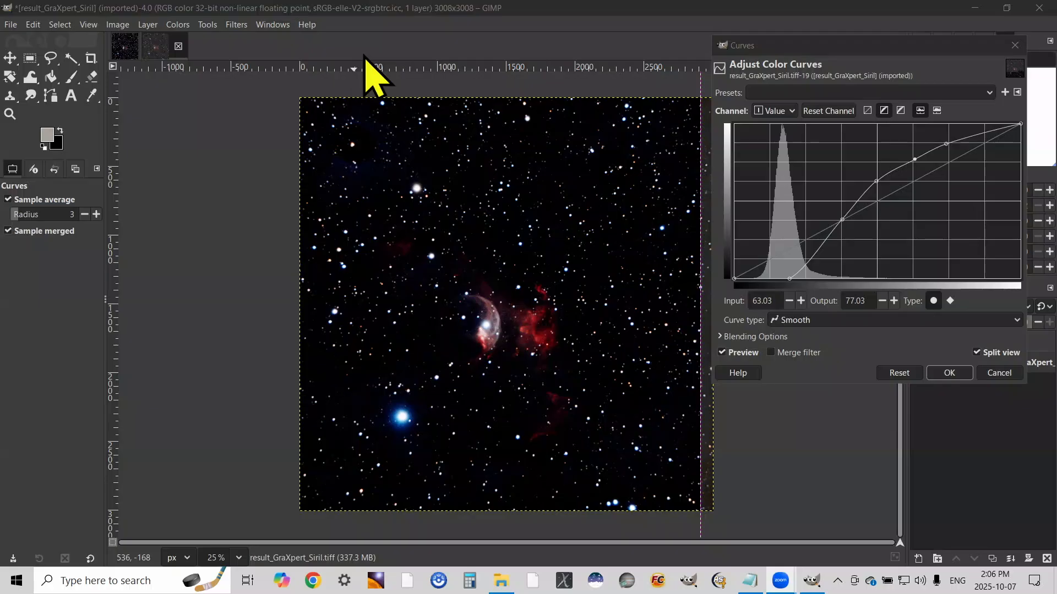
# Increase the Optolong image's saturation with the Saturation filter, comparing before and after in split view
pyautogui.click(173, 24)
pyautogui.click(175, 26)
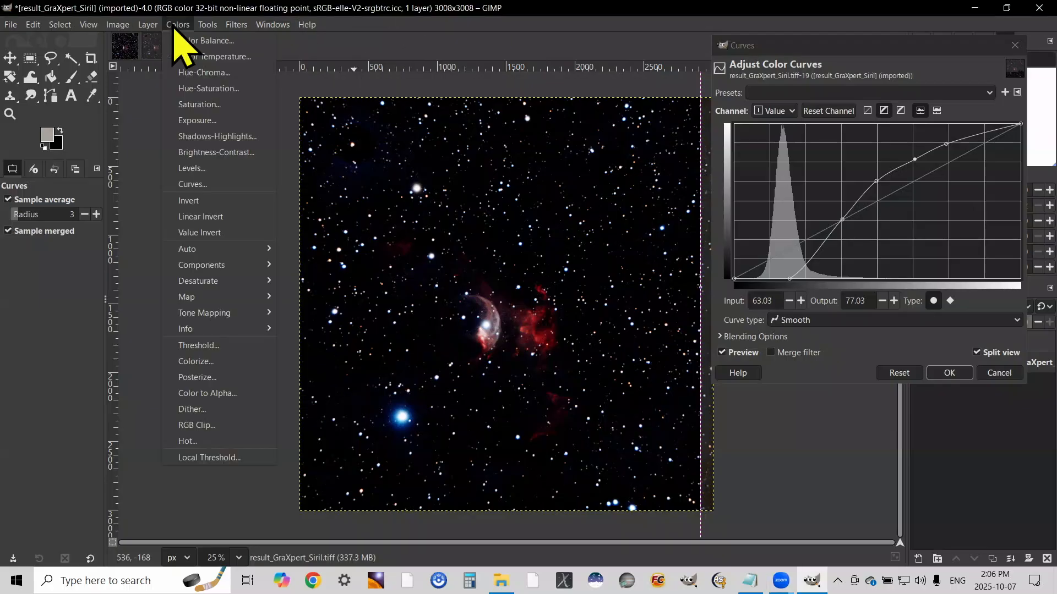
pyautogui.click(210, 109)
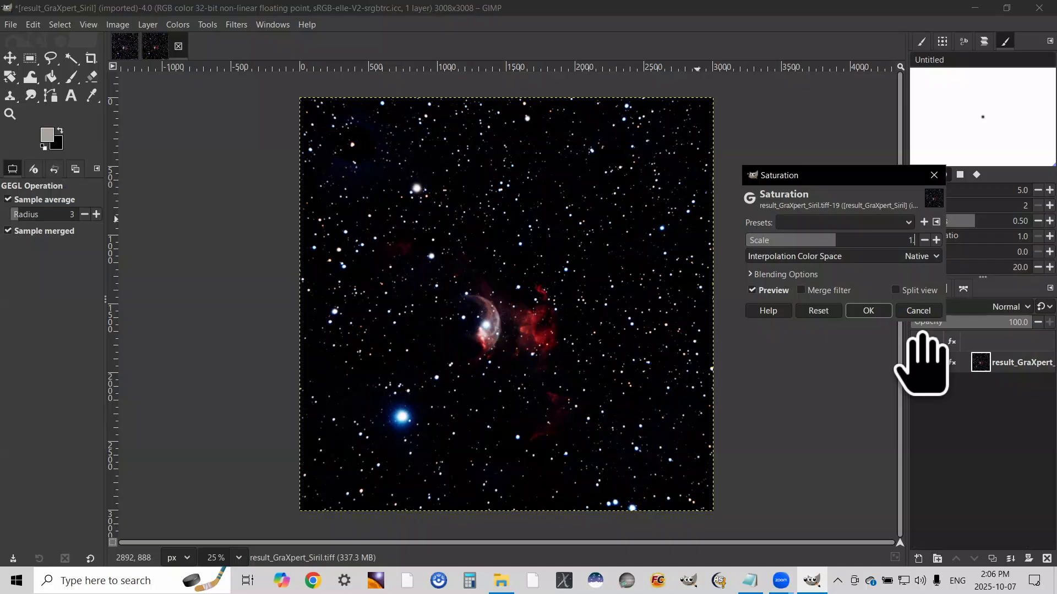
pyautogui.click(914, 290)
pyautogui.moveTo(507, 321); pyautogui.dragTo(669, 320)
pyautogui.click(868, 311)
# Export the Optolong image as the TIFF result_GraXpert_Siril_gimp.tiff in the Optolong folder
pyautogui.click(11, 25)
pyautogui.click(109, 222)
pyautogui.write('_gimp.tiff')
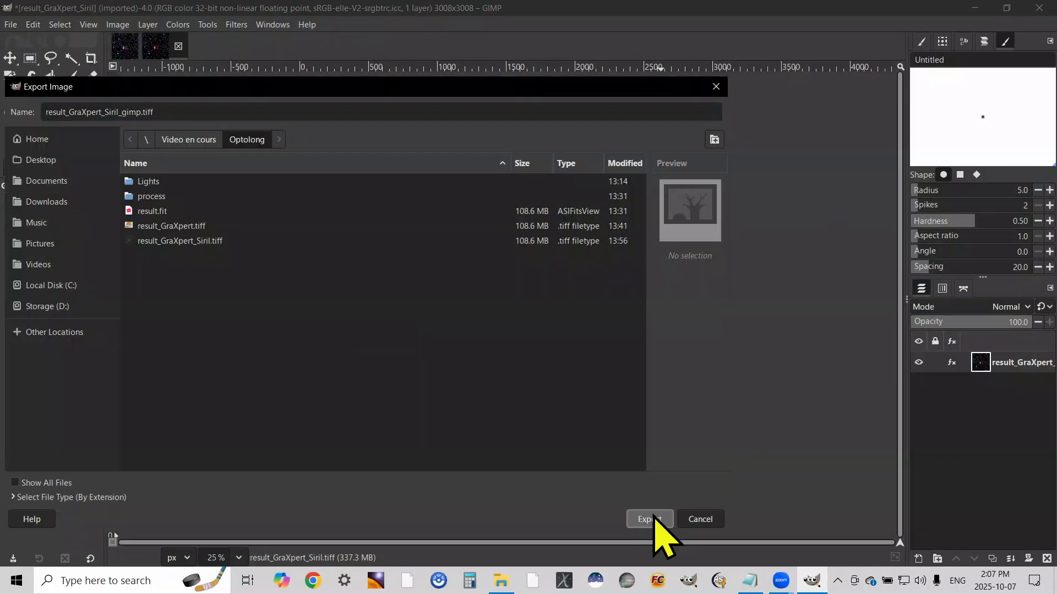
pyautogui.click(652, 519)
pyautogui.click(324, 436)
# Export the Optolong image also as a JPEG named result_GraXpert_Siril_gimp.jpg in the Optolong folder
pyautogui.click(10, 25)
pyautogui.click(108, 221)
pyautogui.click(167, 494)
pyautogui.click(660, 437)
pyautogui.scroll(-8, 659, 479)
pyautogui.click(659, 480)
pyautogui.click(649, 519)
pyautogui.click(352, 357)
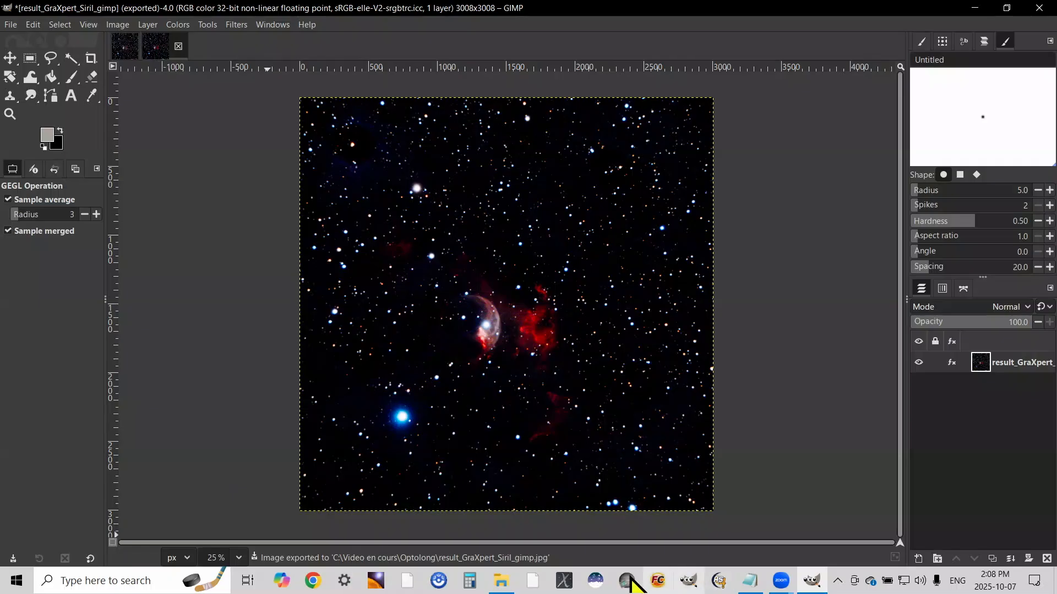
# Switch to File Explorer, open the Svbony folder's result_GraXpert_Siril_gimp.jpg in Photos, and narrow its window to about half width
pyautogui.click(499, 579)
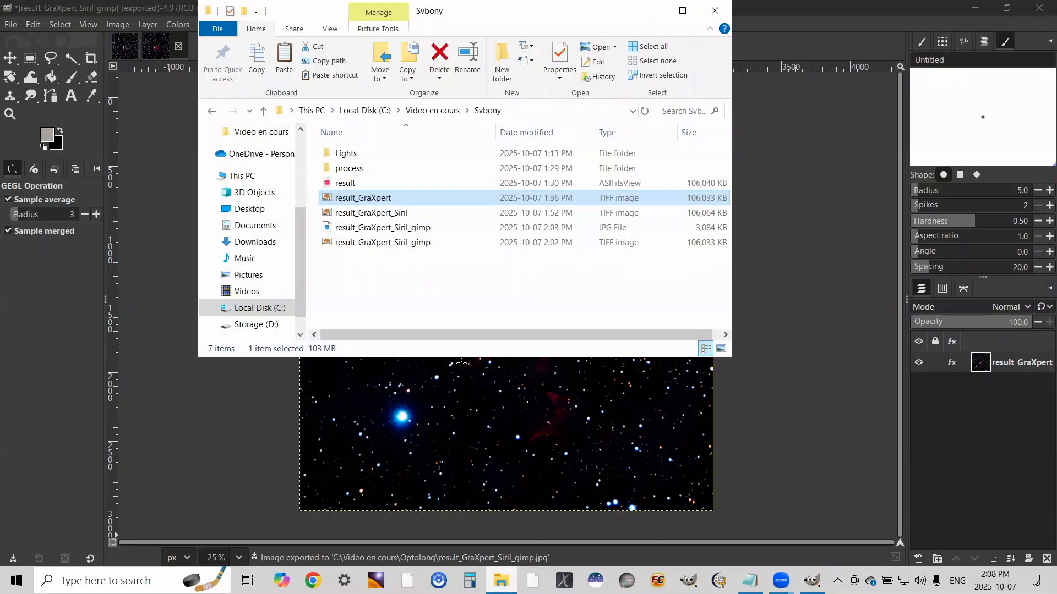
pyautogui.click(406, 228)
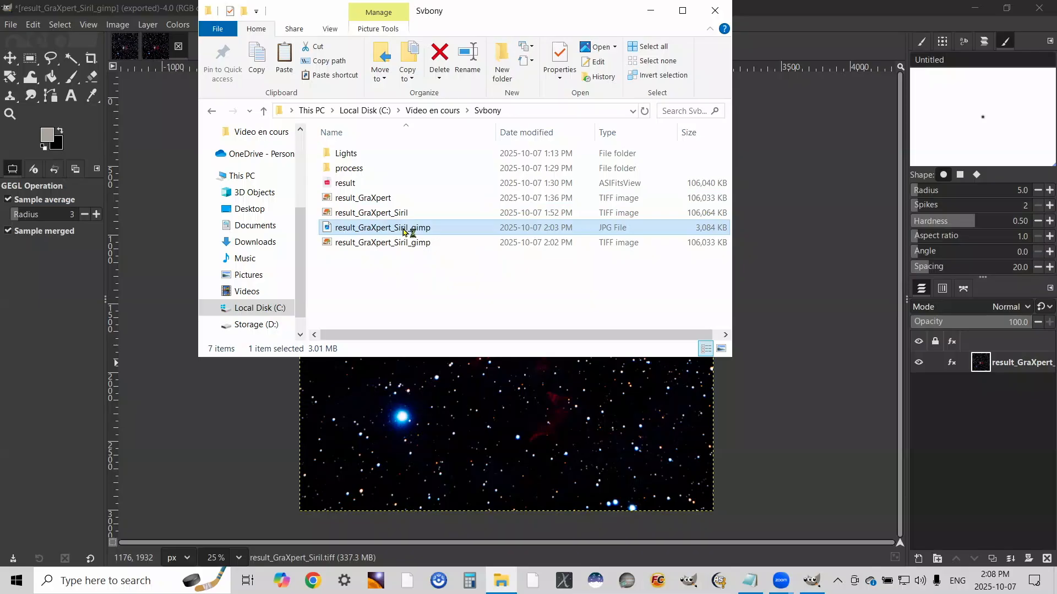
pyautogui.doubleClick(403, 232)
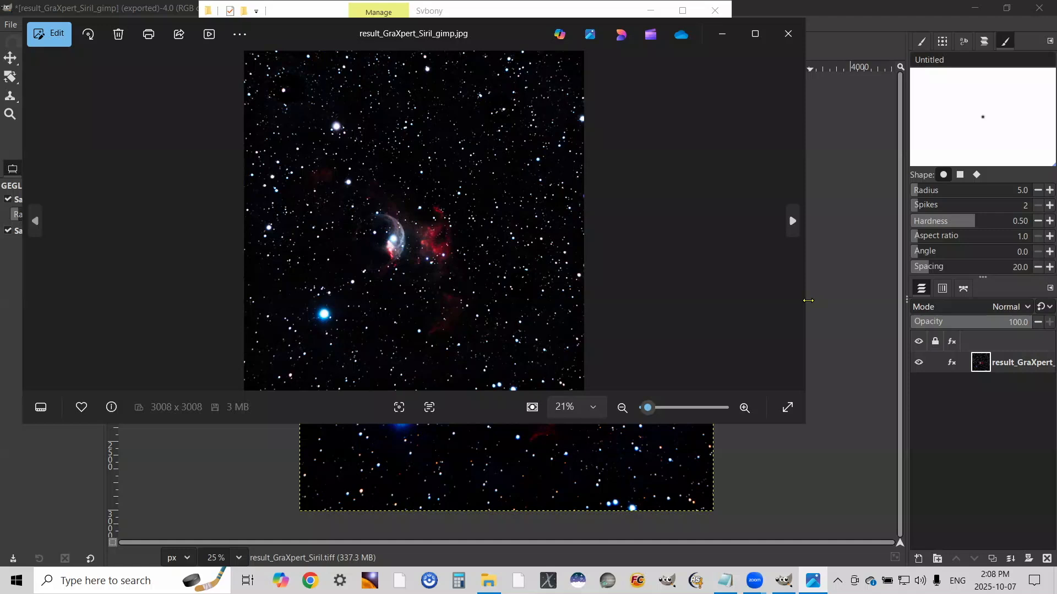
pyautogui.moveTo(808, 301); pyautogui.dragTo(410, 300)
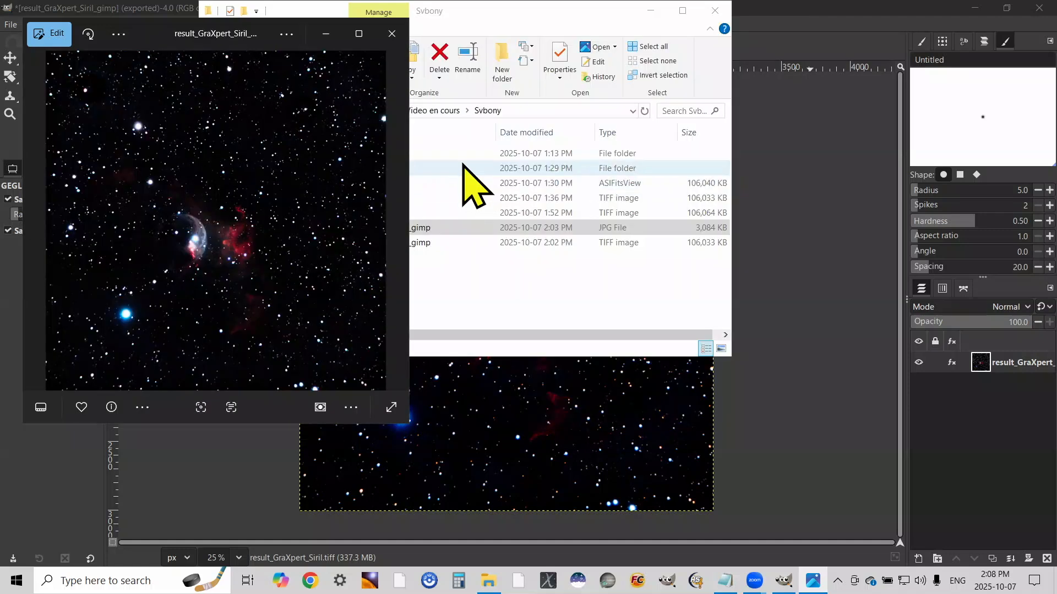
# Show the Optolong folder in details view and open its exported JPEG in a second Photos window
pyautogui.click(419, 165)
pyautogui.click(435, 111)
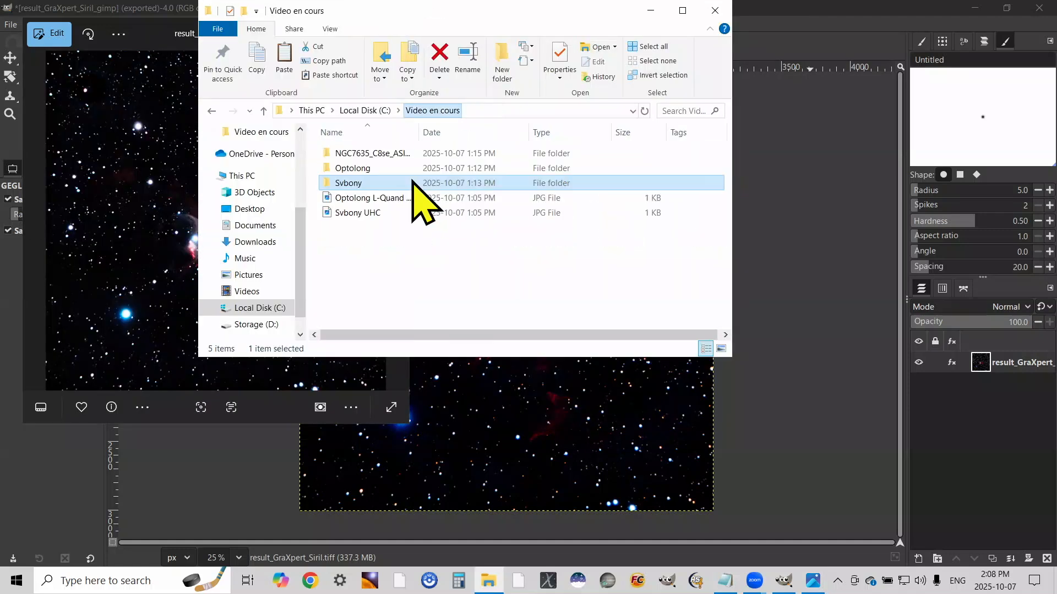
pyautogui.doubleClick(352, 168)
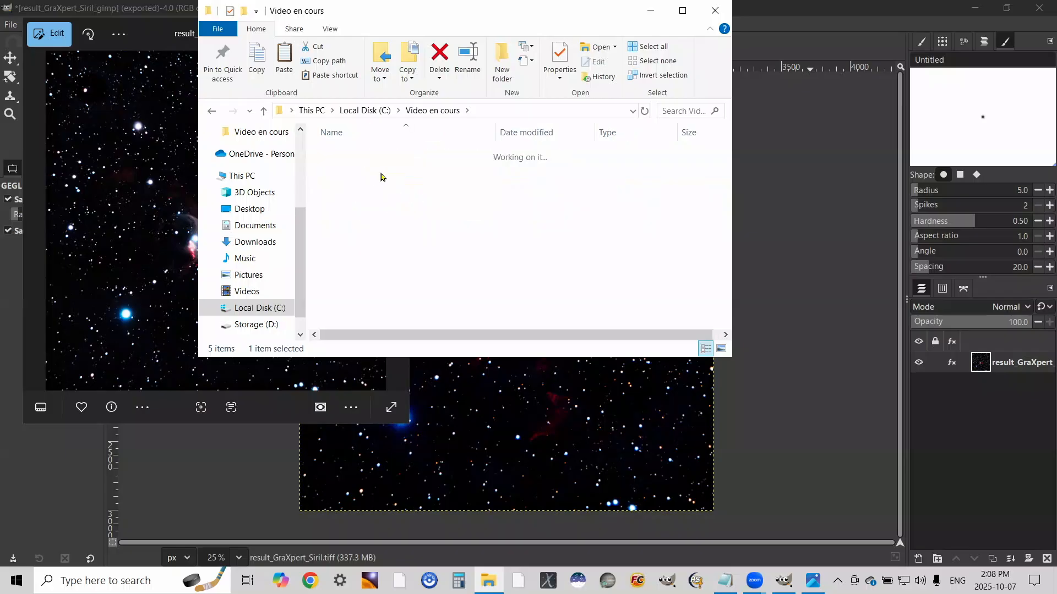
pyautogui.click(330, 29)
pyautogui.click(392, 75)
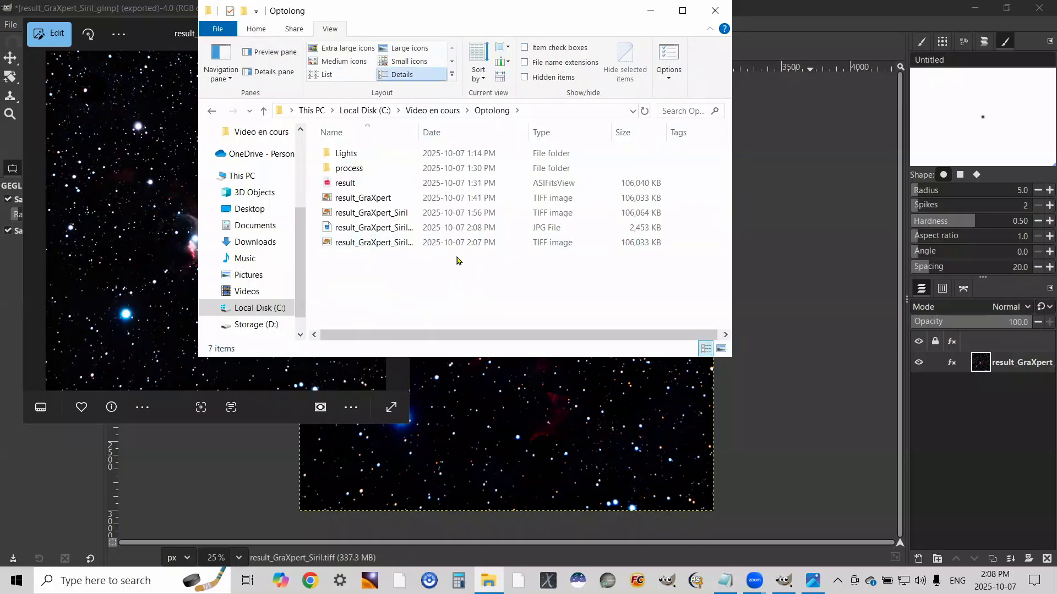
pyautogui.click(363, 228)
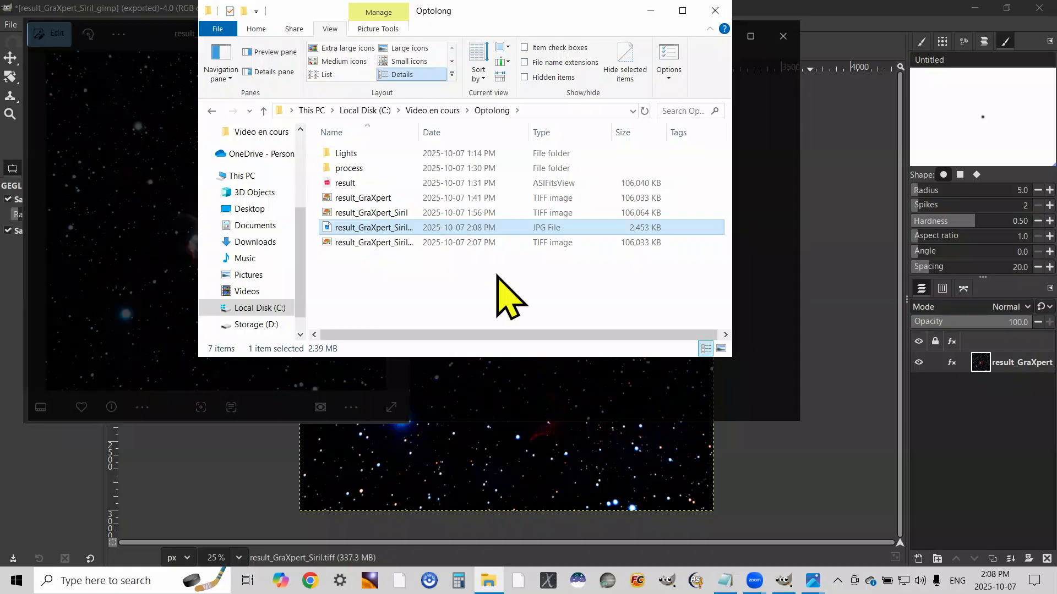
# Close File Explorer, narrow the Optolong photo window and place it beside the Svbony one for comparison
pyautogui.click(716, 9)
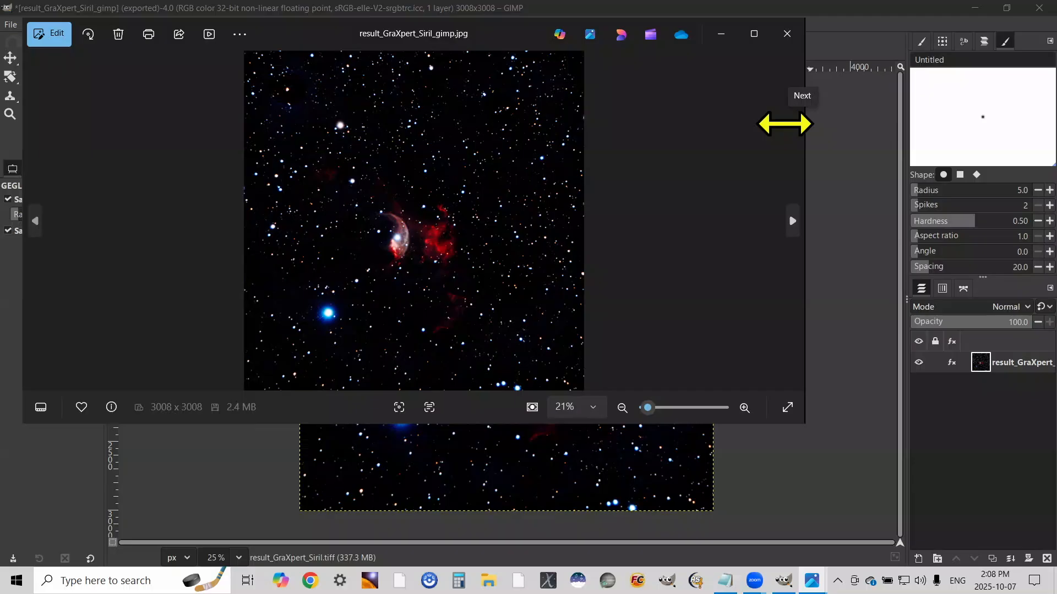
pyautogui.moveTo(785, 125); pyautogui.dragTo(403, 125)
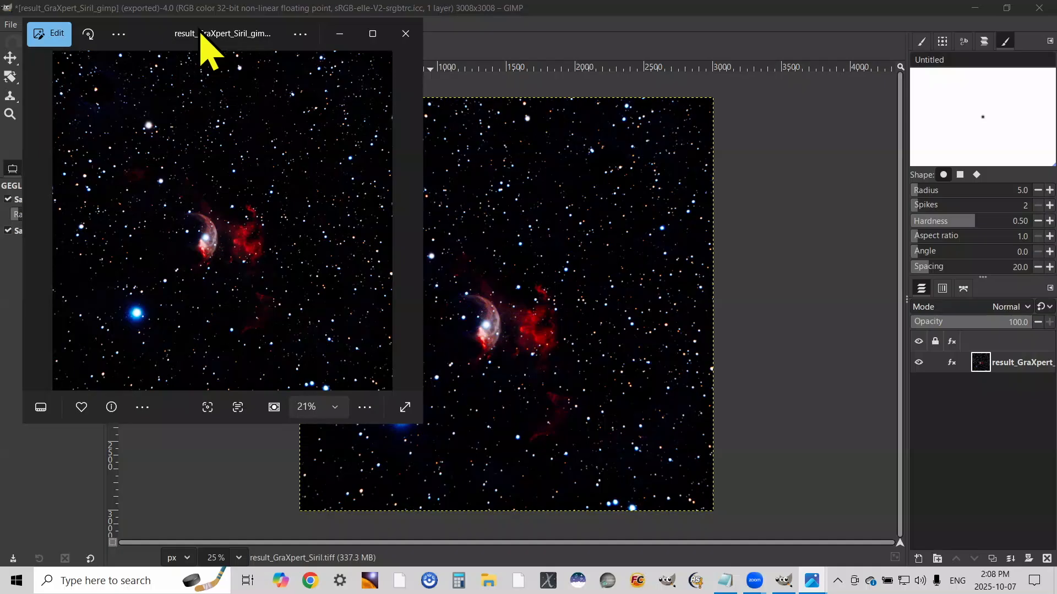
pyautogui.moveTo(201, 32); pyautogui.dragTo(586, 31)
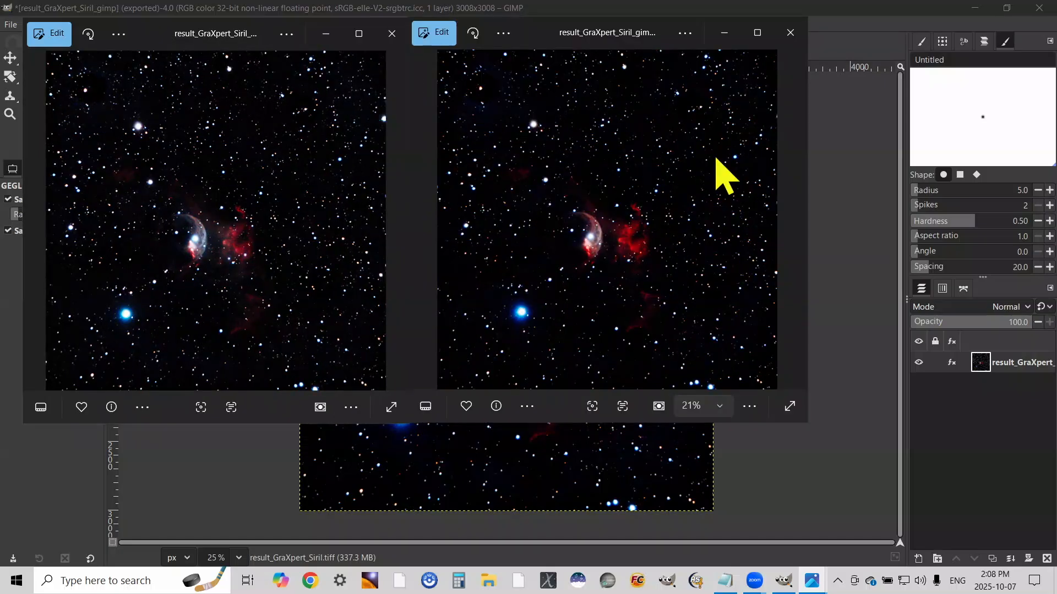